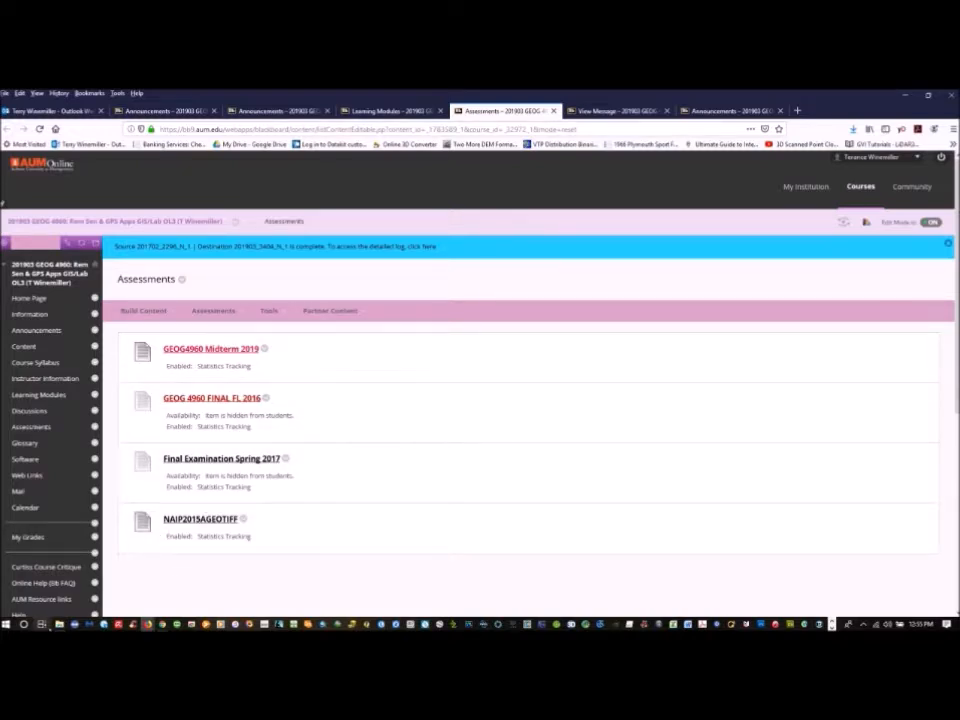
Step: Read the exam instructions and essay questions in GEOG4960 MIDTERM 2019.pdf from the midterm zip archive
mouse_move(59, 624)
click(60, 552)
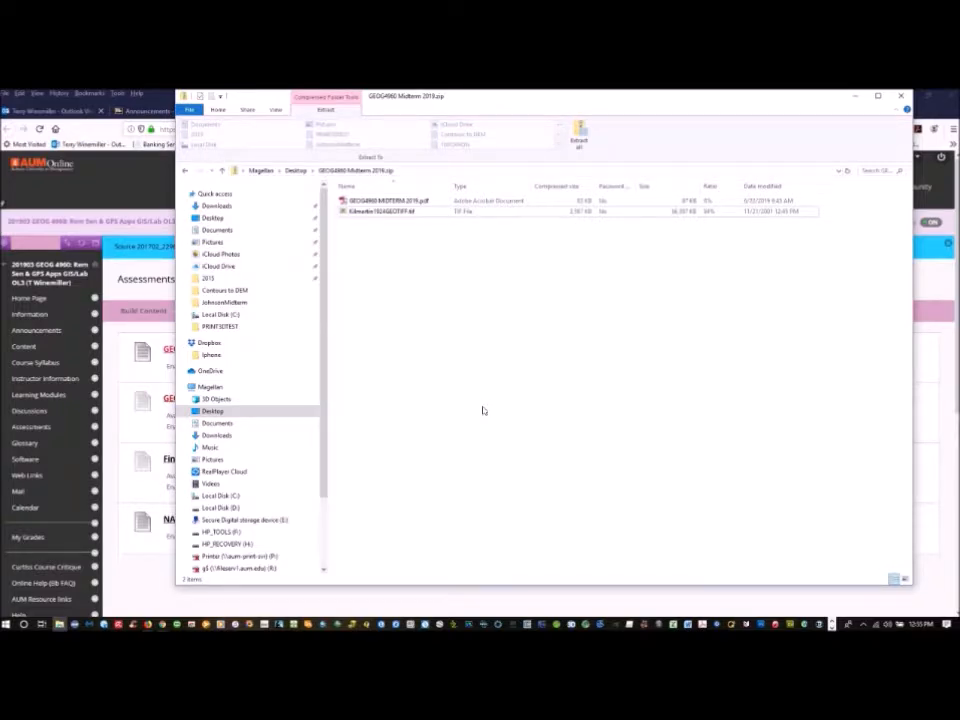
double_click(377, 203)
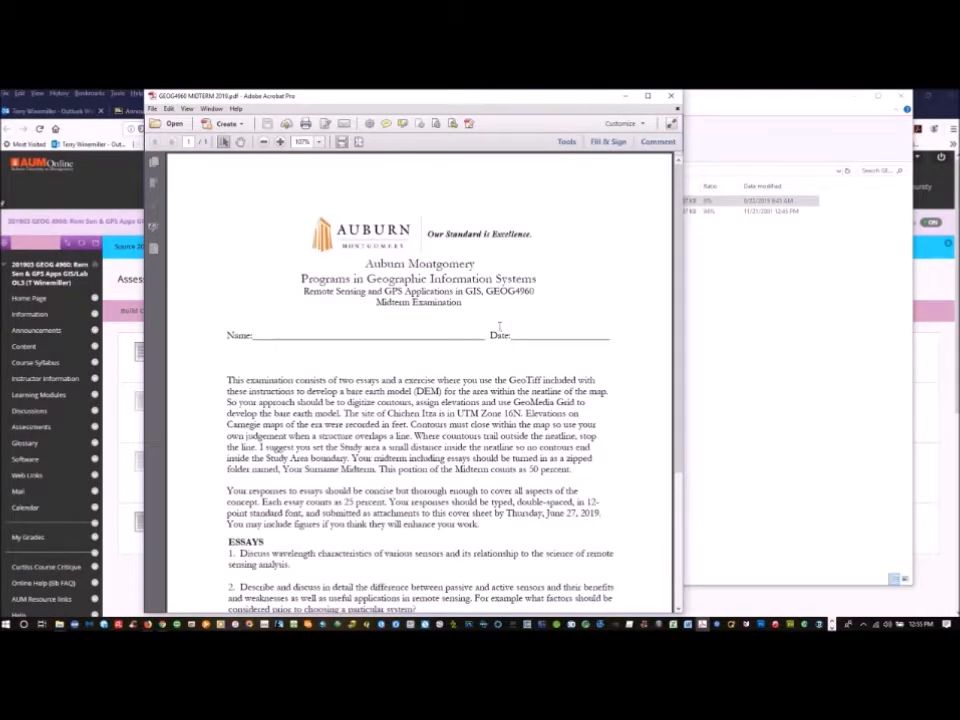
scroll(499, 326, down, 3)
scroll(499, 326, down, 1)
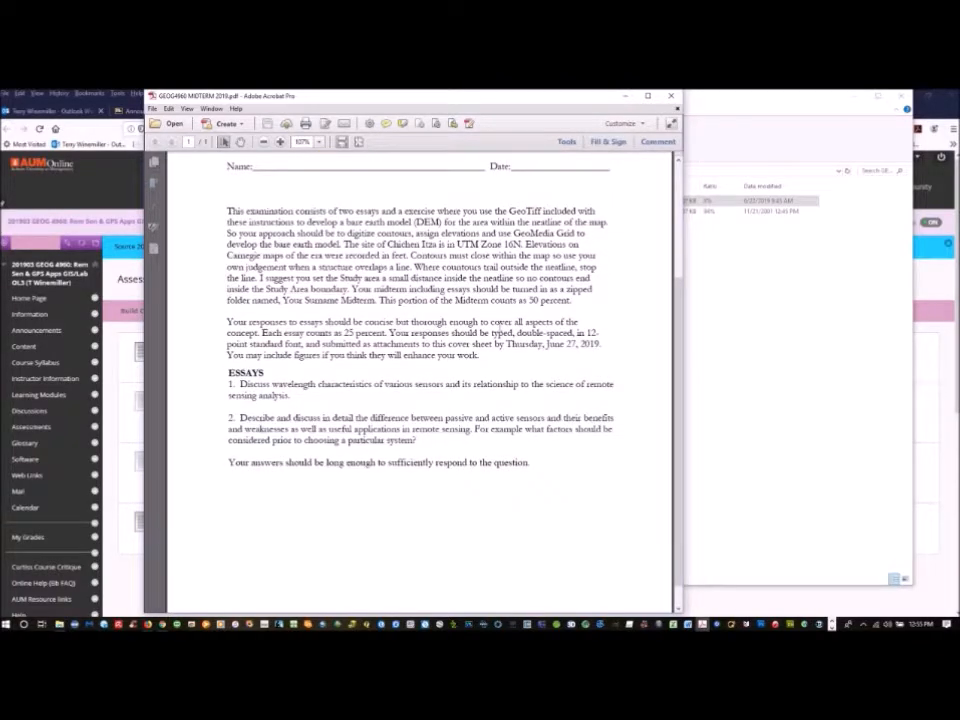
scroll(497, 332, down, 1)
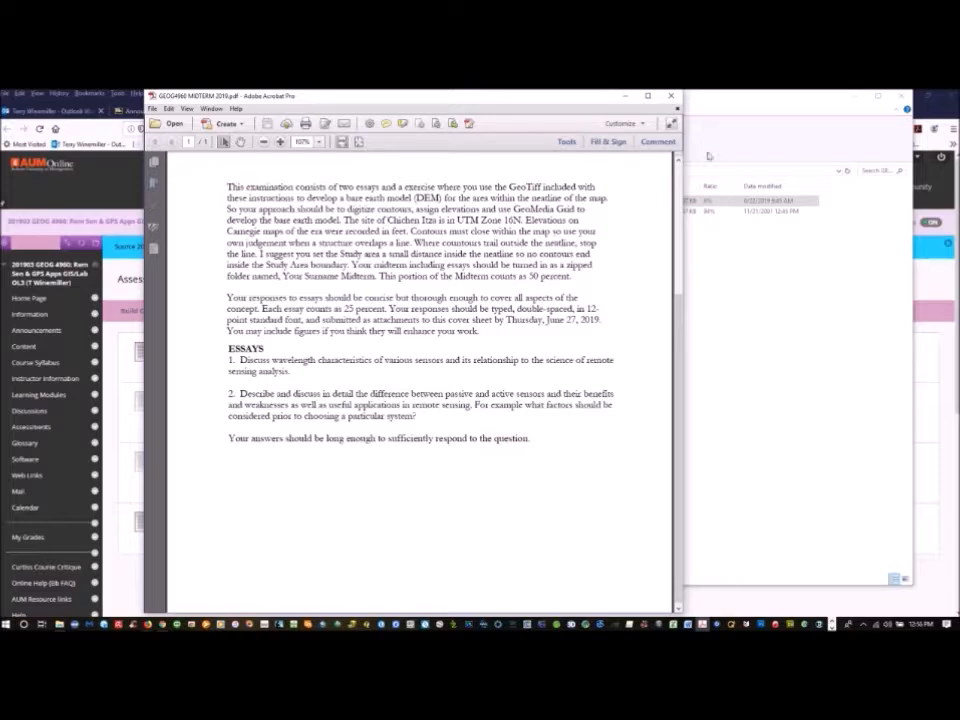
click(670, 97)
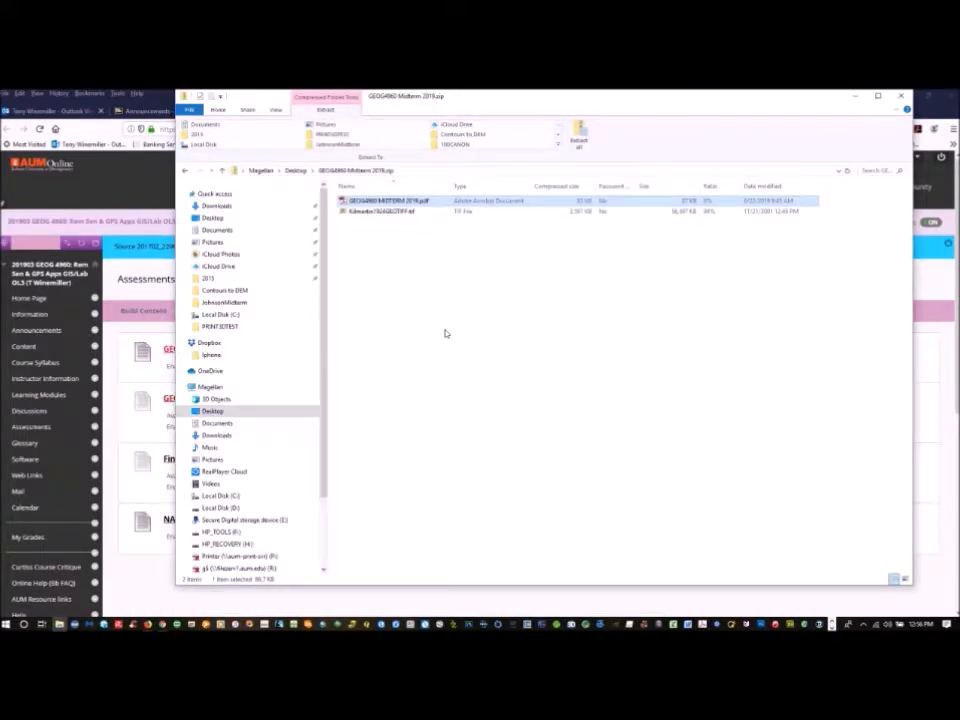
Step: Open Kilmartin1924GEOTIFF.tif from the midterm archive and examine the contour lines and structures on the Chichen Itza map
click(381, 212)
double_click(381, 212)
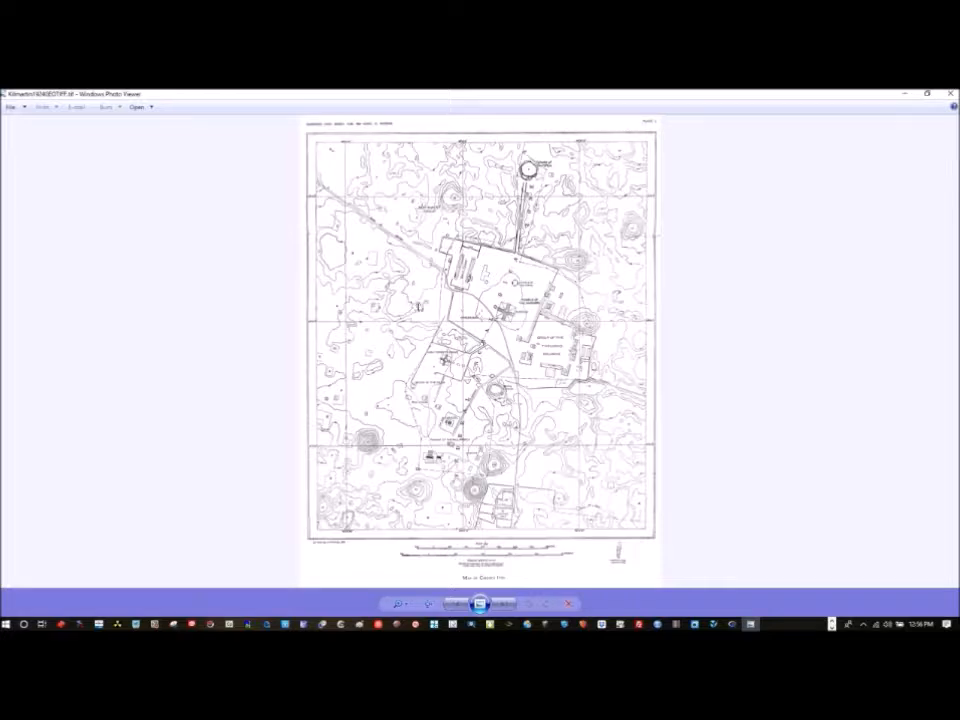
scroll(461, 365, up, 1)
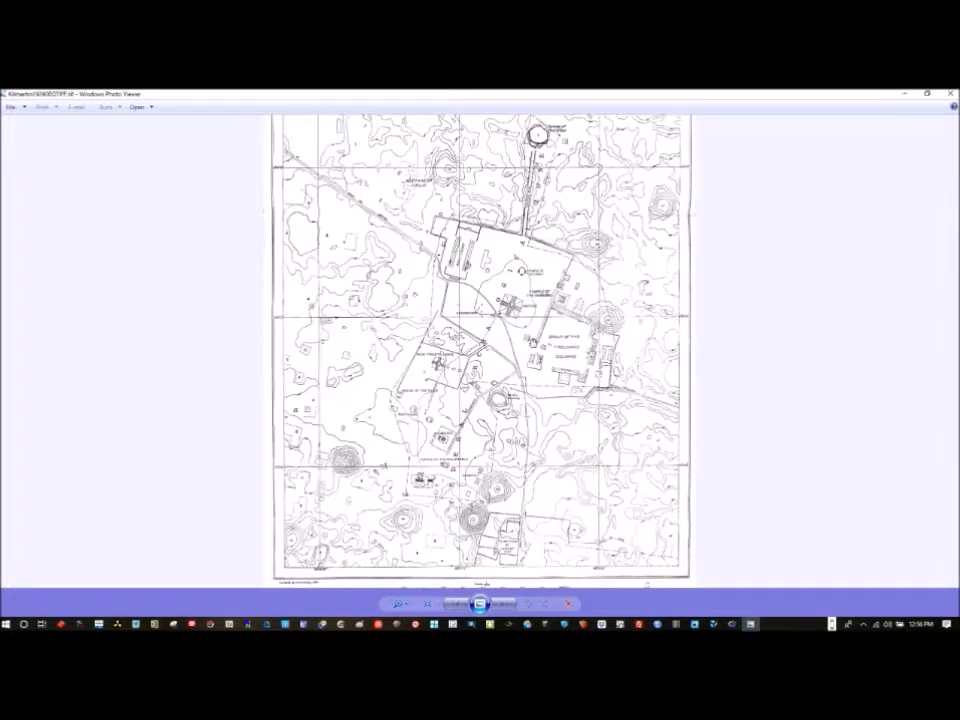
scroll(487, 342, up, 5)
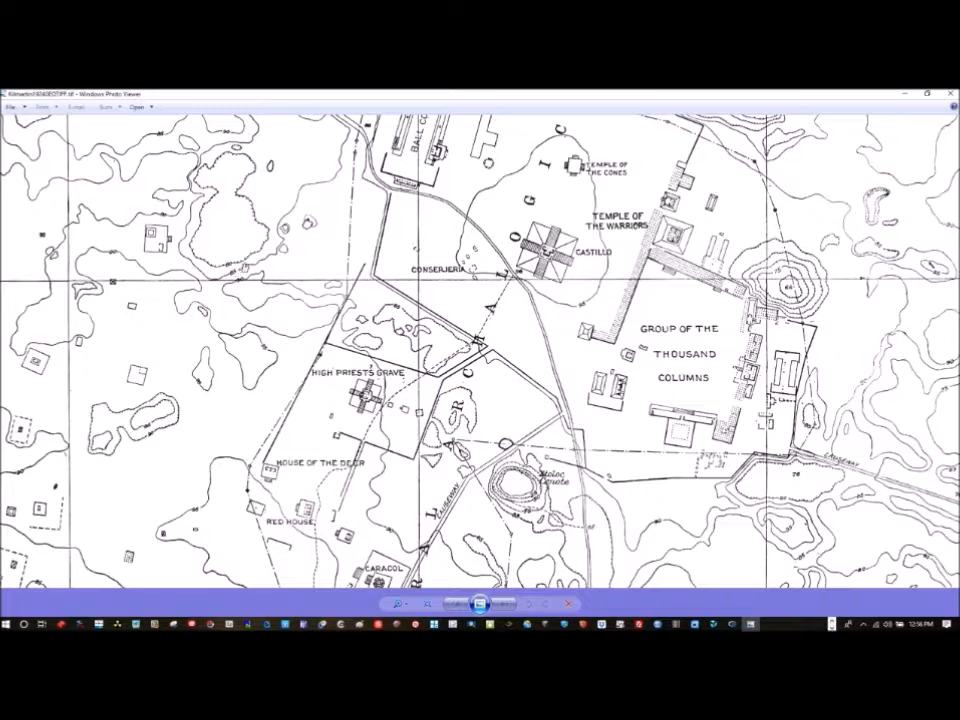
scroll(244, 268, down, 5)
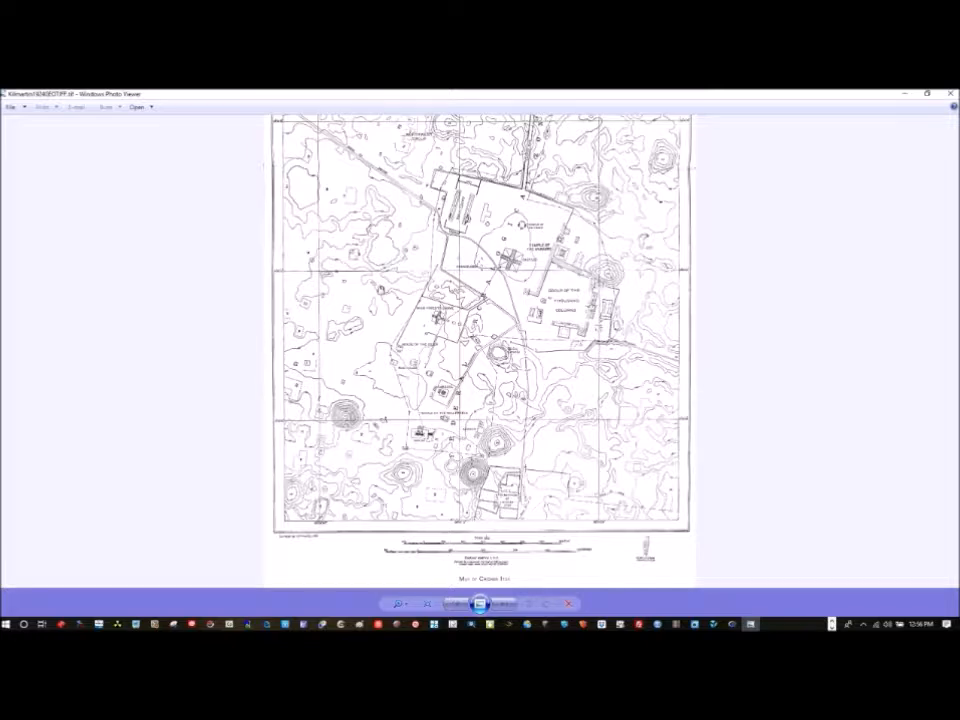
scroll(486, 290, up, 1)
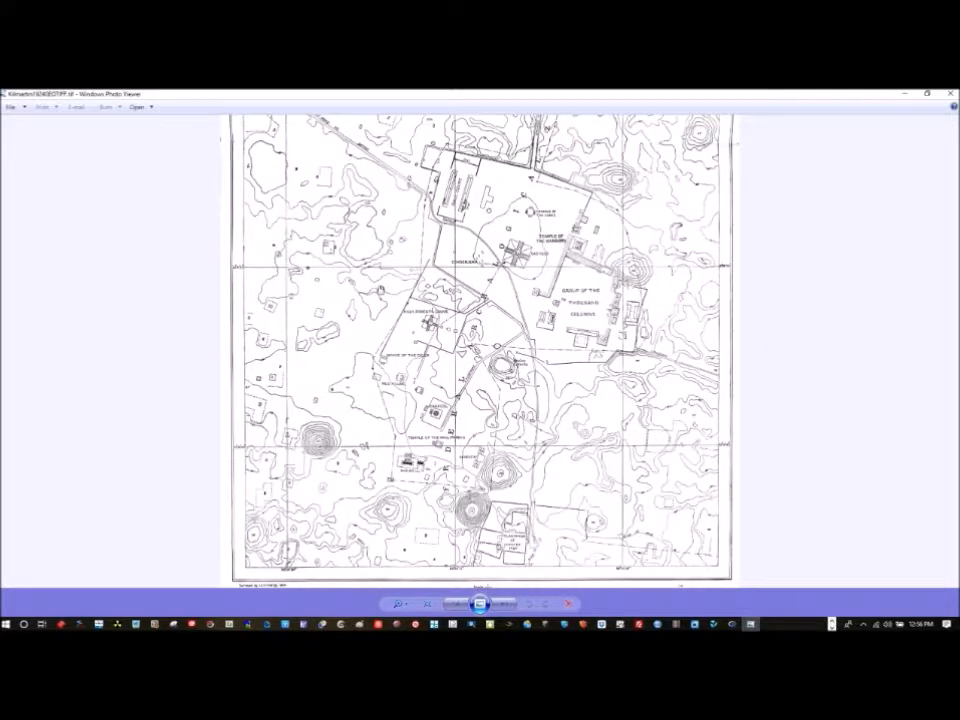
scroll(476, 289, up, 1)
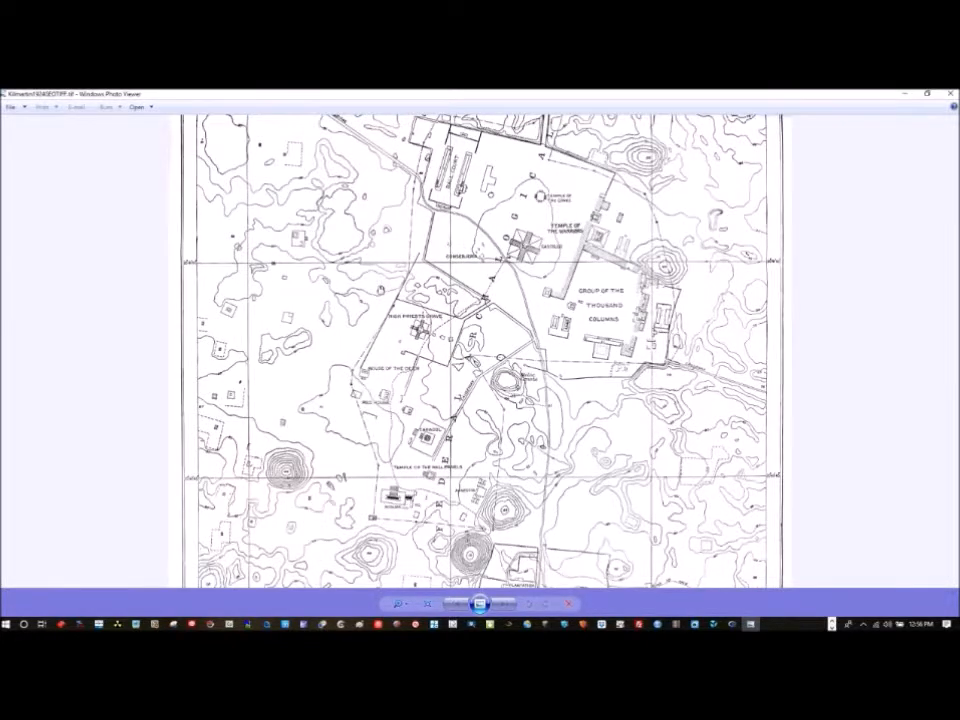
scroll(445, 285, up, 1)
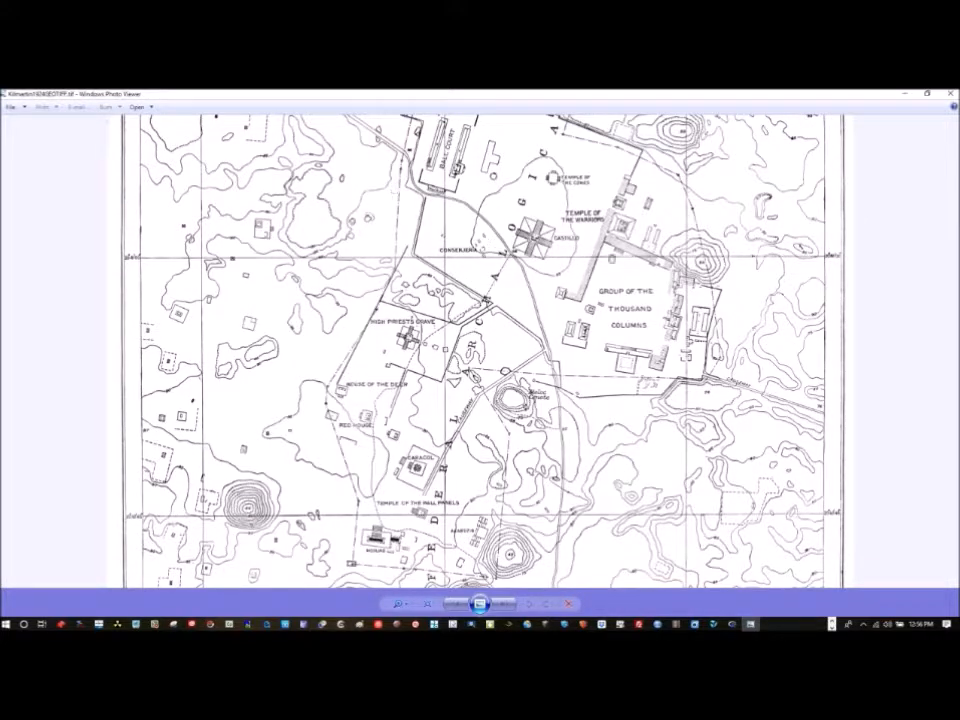
scroll(533, 200, up, 1)
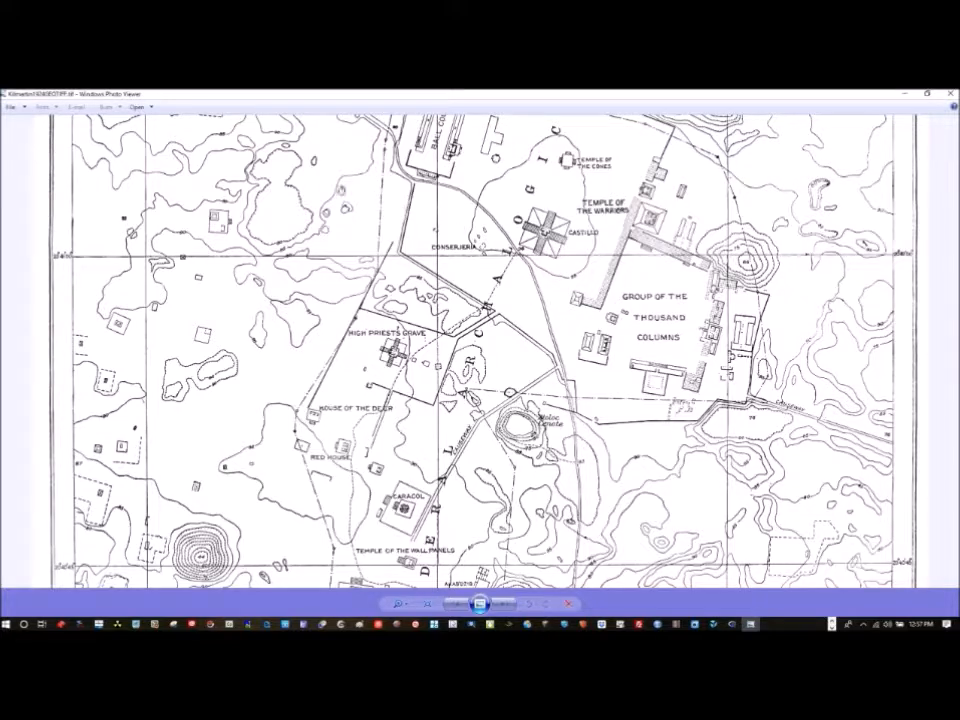
scroll(481, 204, down, 2)
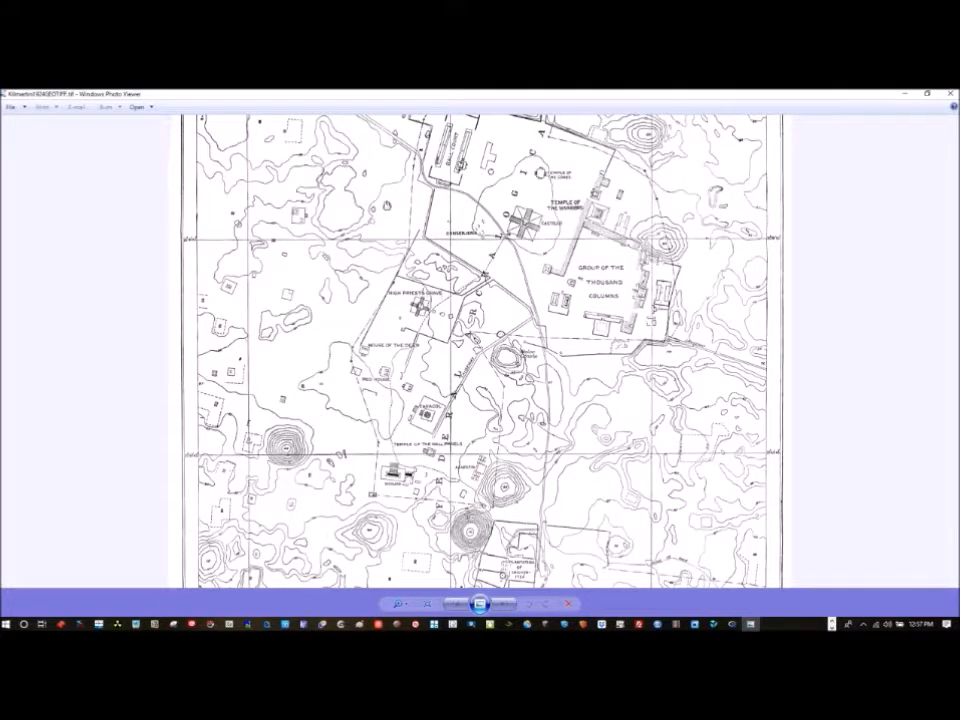
scroll(481, 204, down, 1)
drag(445, 233, 416, 340)
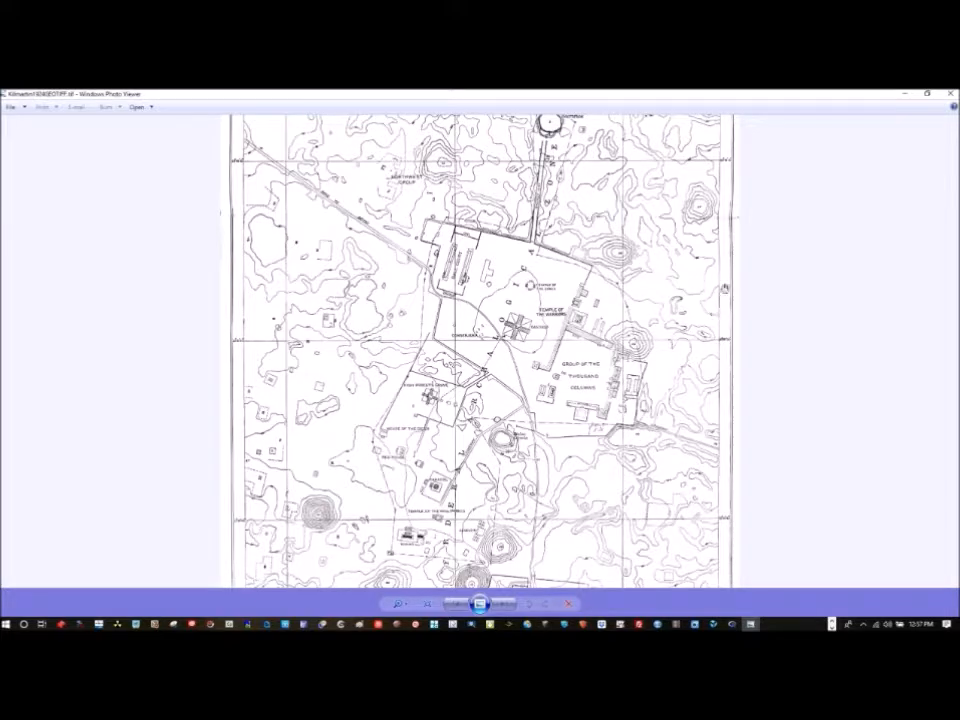
scroll(530, 230, up, 2)
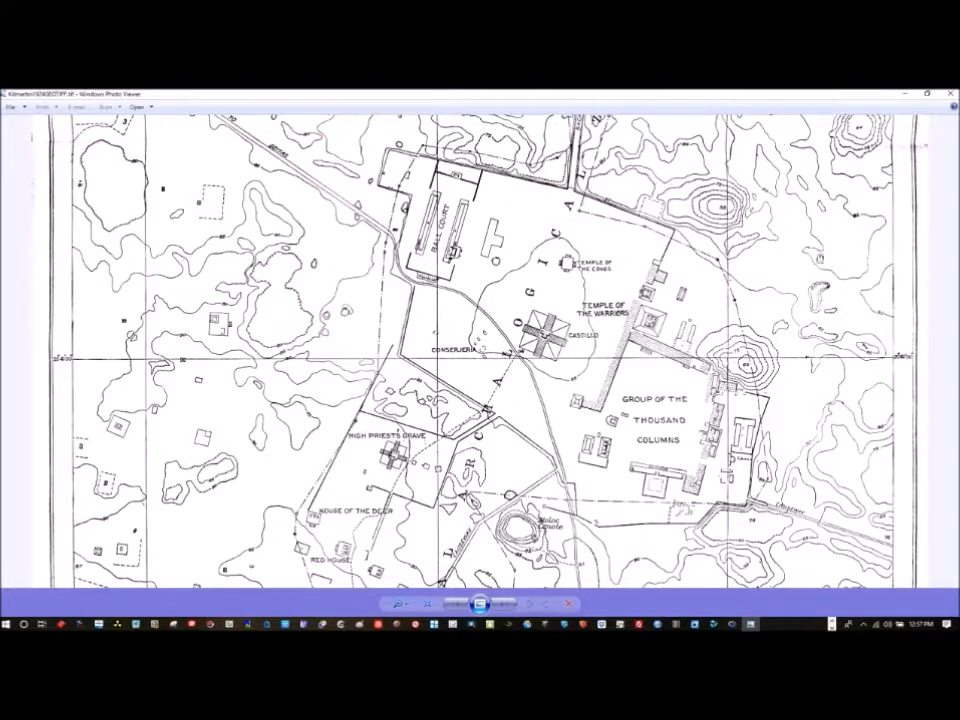
Step: Put away the map image and archive windows and show the course's Learning Modules page in the browser
click(905, 95)
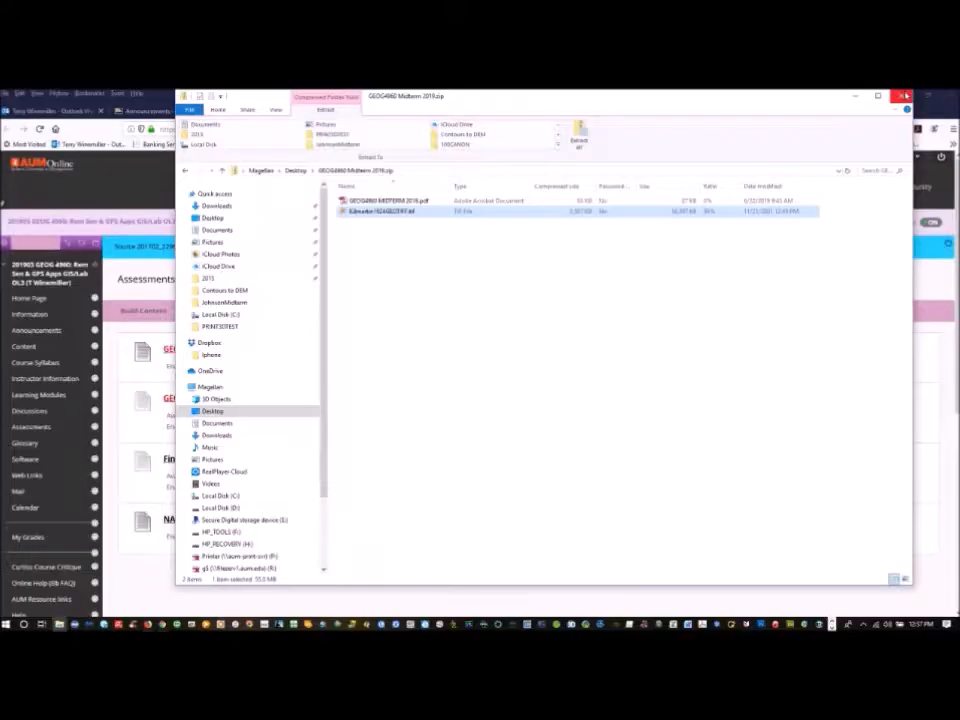
click(849, 98)
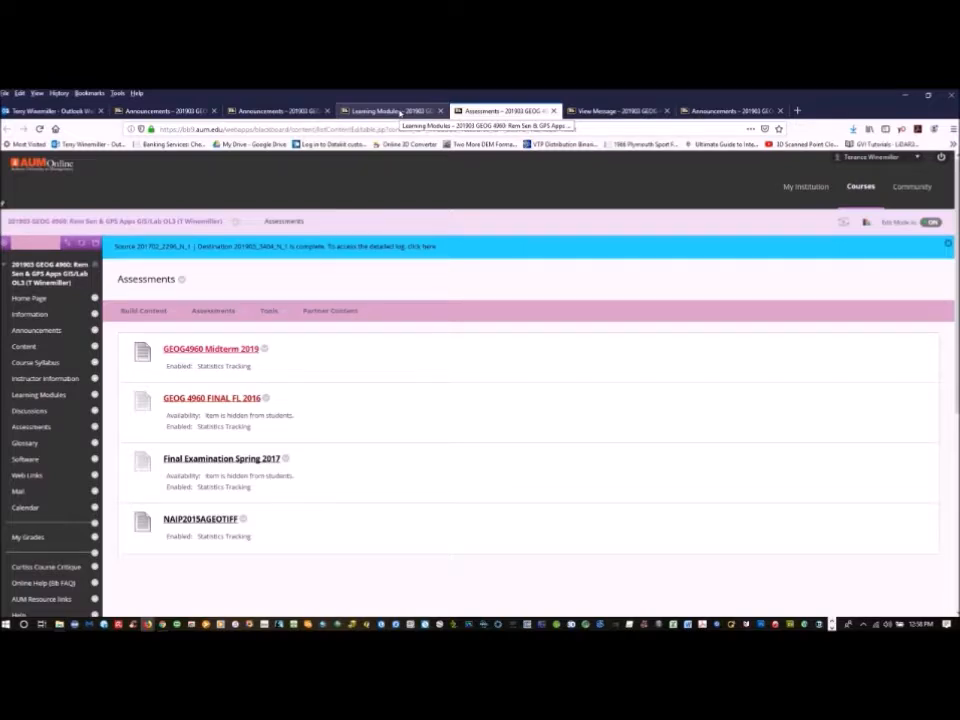
click(400, 113)
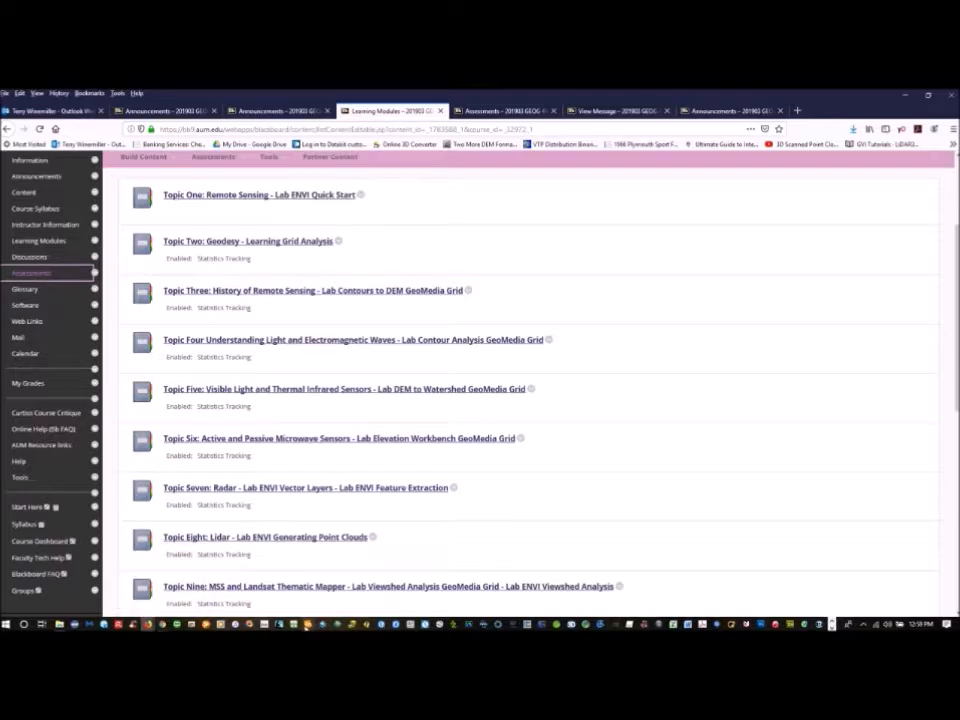
Step: Start GeoMedia Professional and agree to its software license notification
click(308, 624)
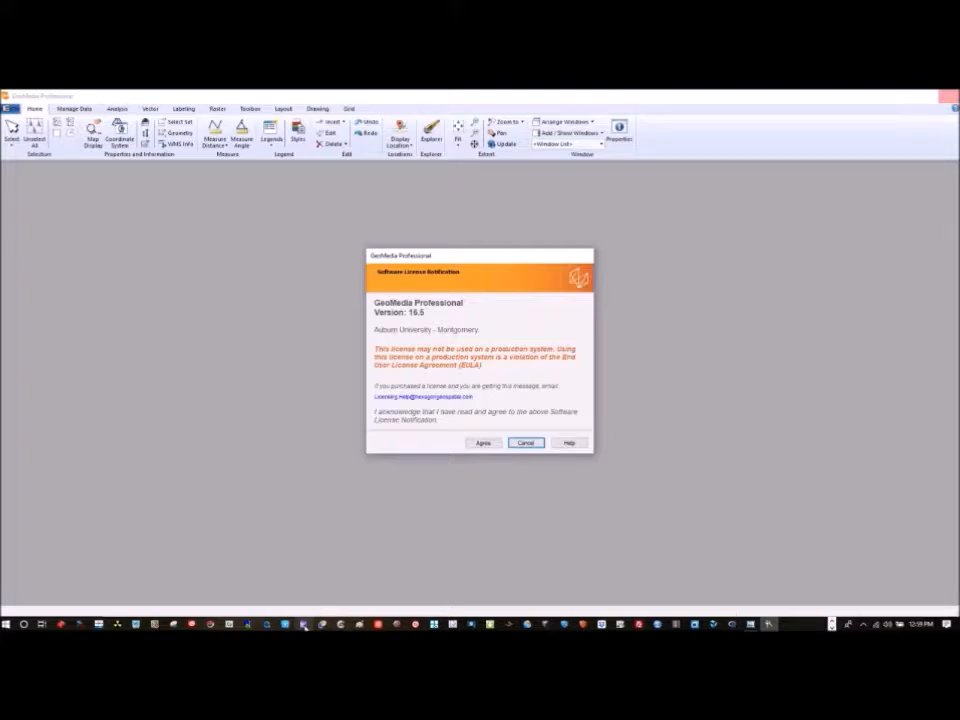
click(484, 444)
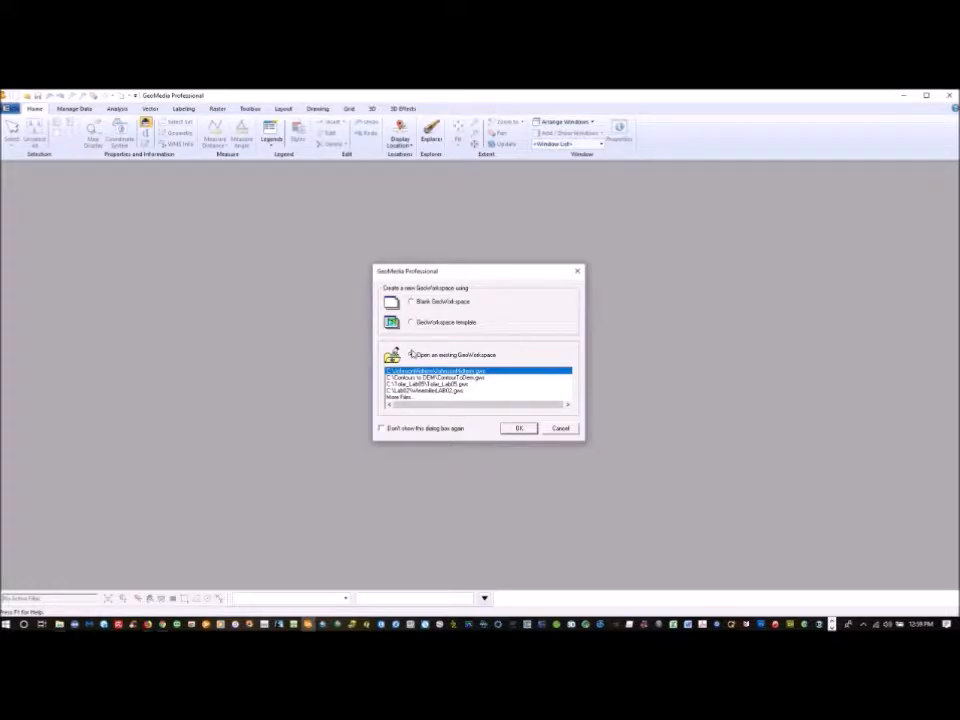
Step: Open the existing GeoWorkspace ContourToDem.gws from the surname-prefixed ContoursDEM folder on drive C
click(399, 398)
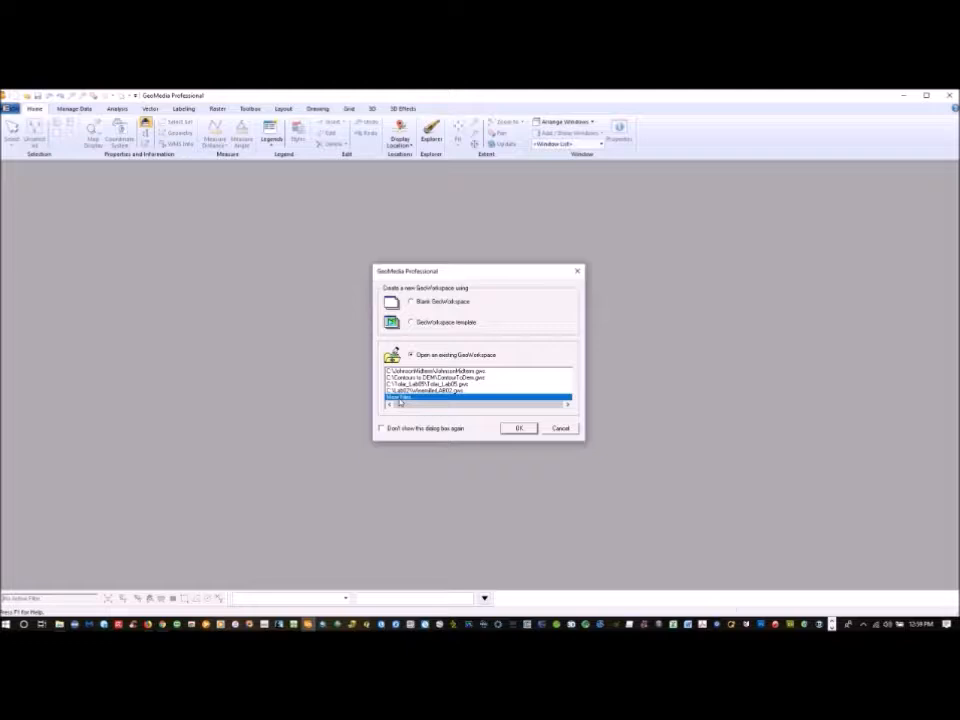
click(519, 428)
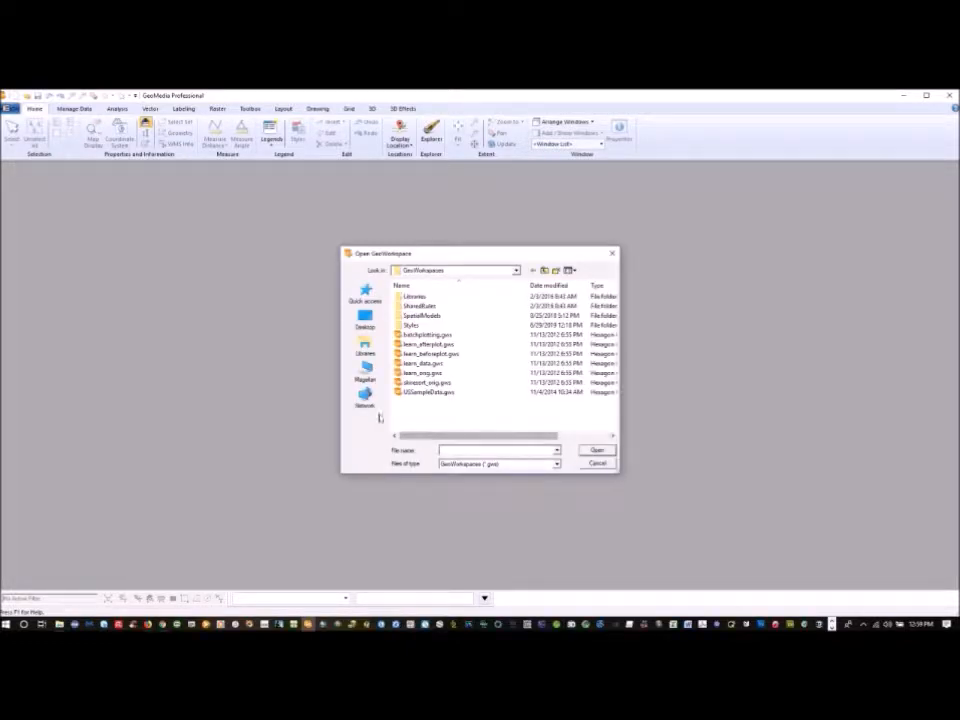
click(372, 372)
scroll(448, 362, down, 2)
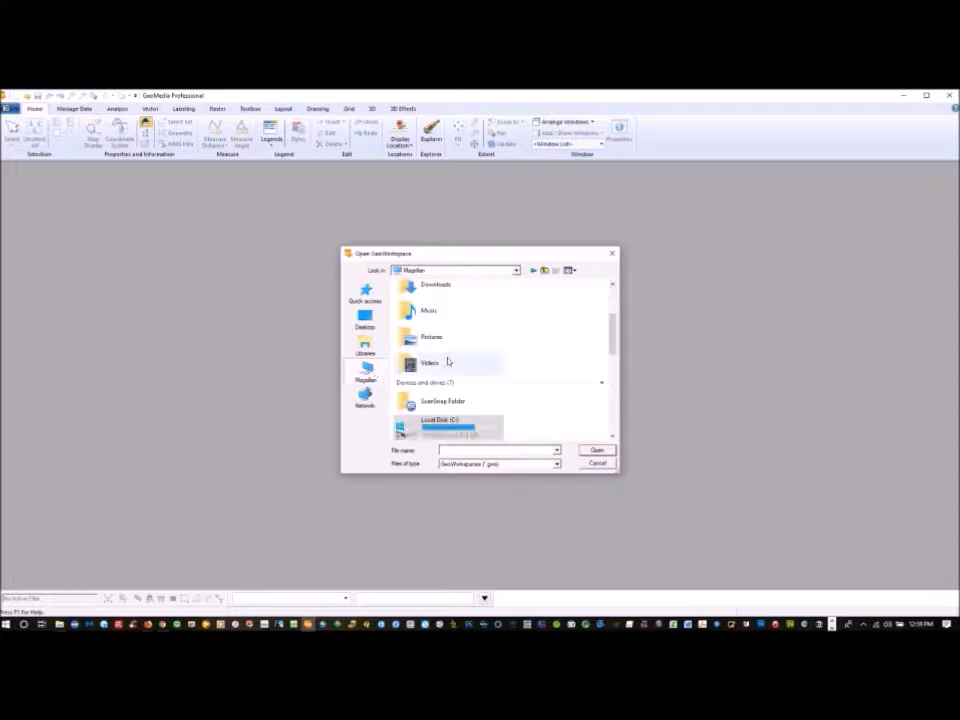
double_click(440, 423)
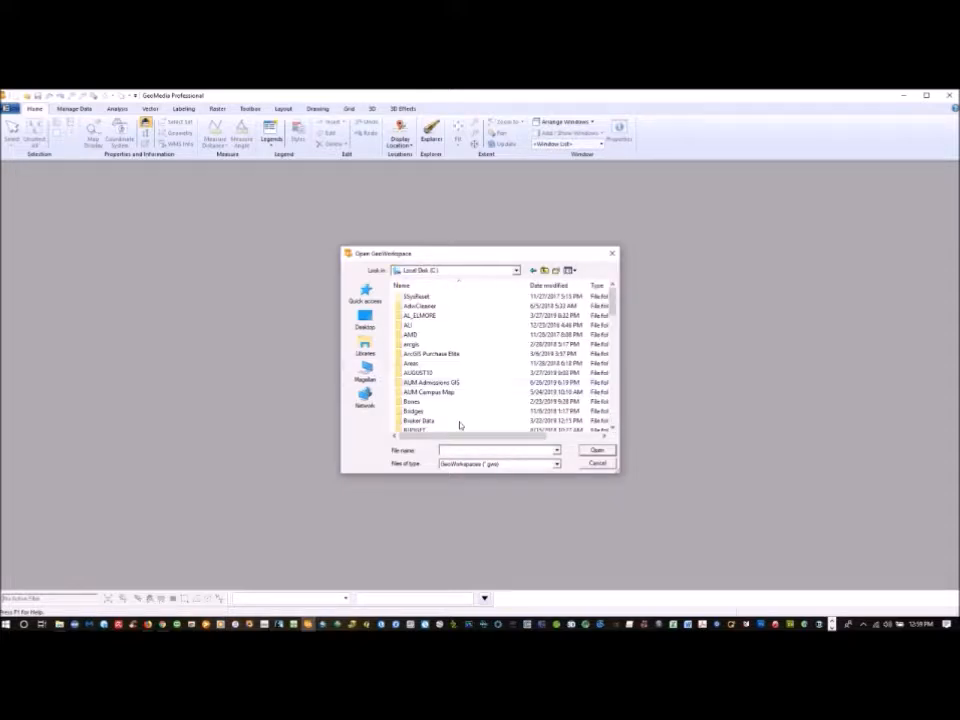
scroll(475, 381, down, 10)
scroll(475, 381, down, 12)
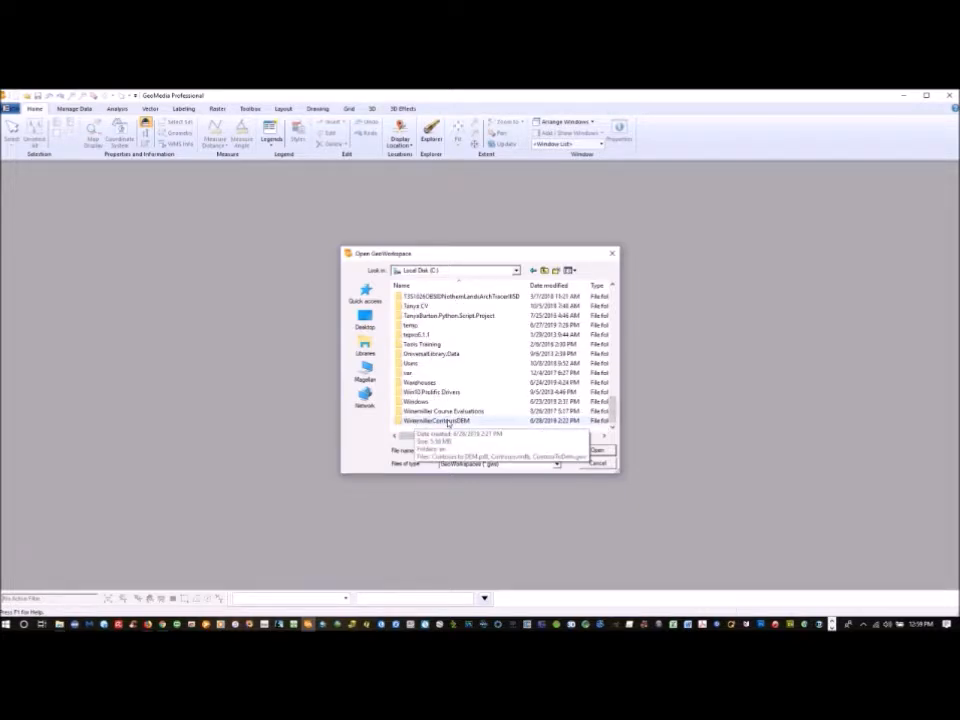
double_click(448, 421)
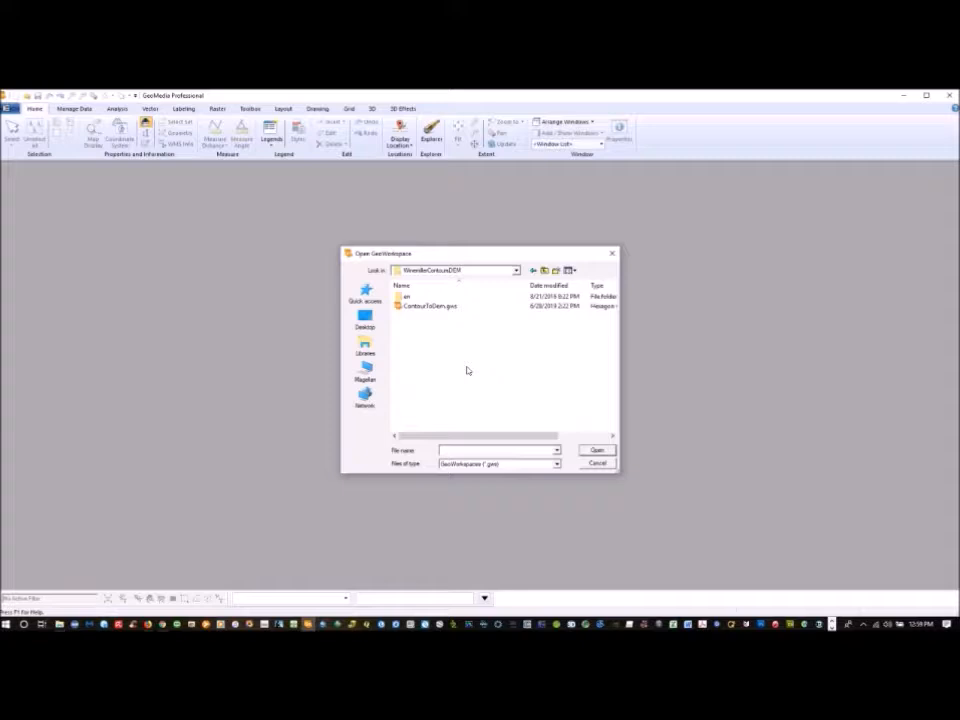
click(421, 307)
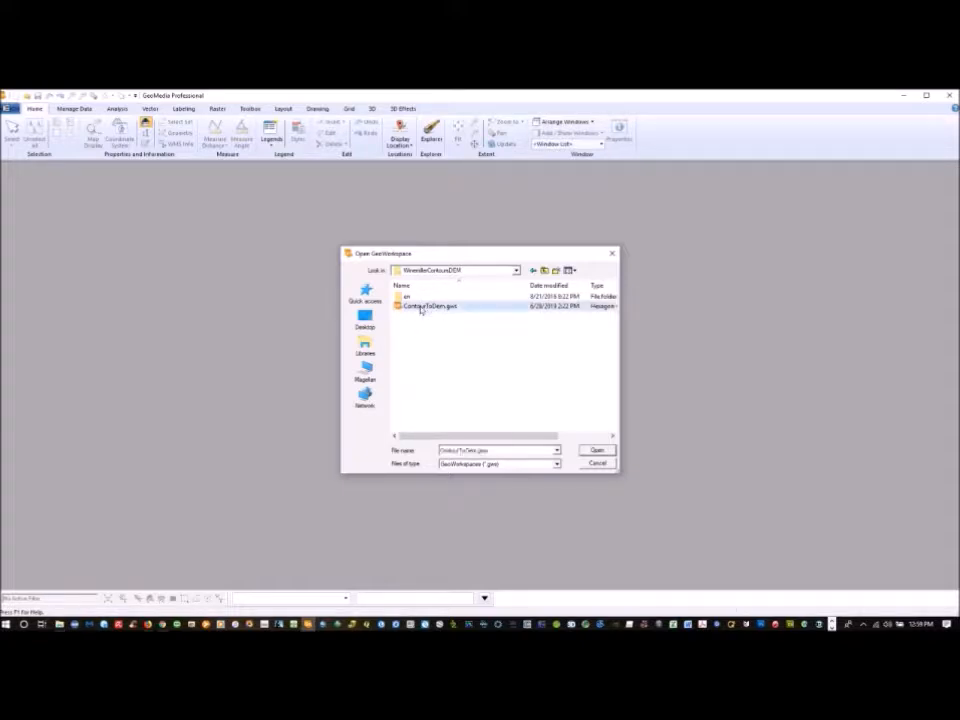
click(597, 451)
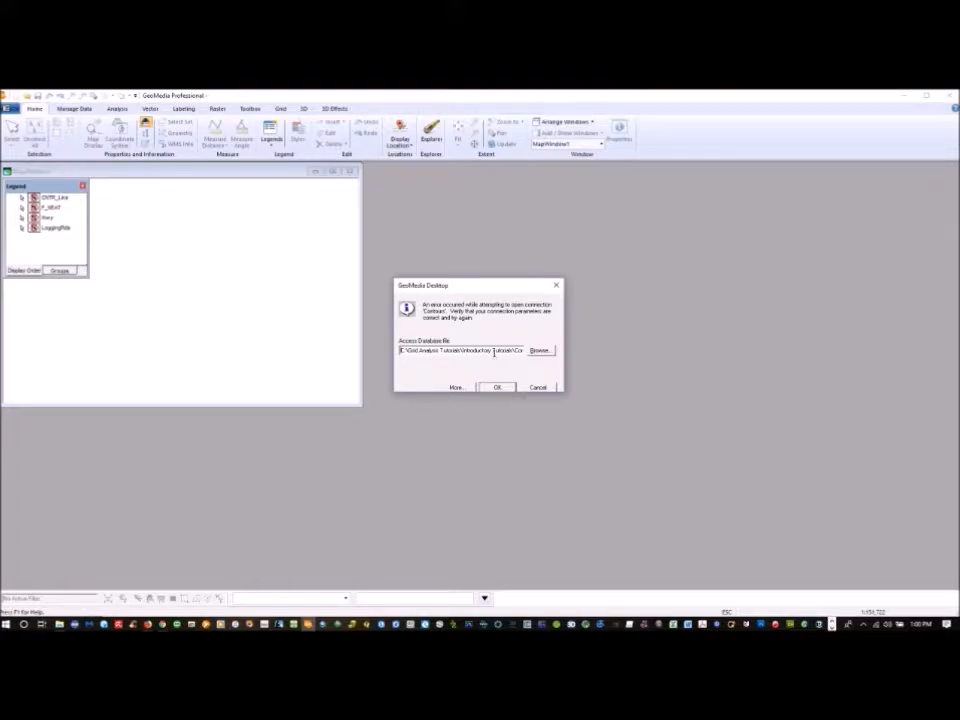
Step: Repair the Contours connection by pointing it to Contours.mdb in the surname-prefixed ContoursDEM folder on drive C
drag(494, 352, 526, 351)
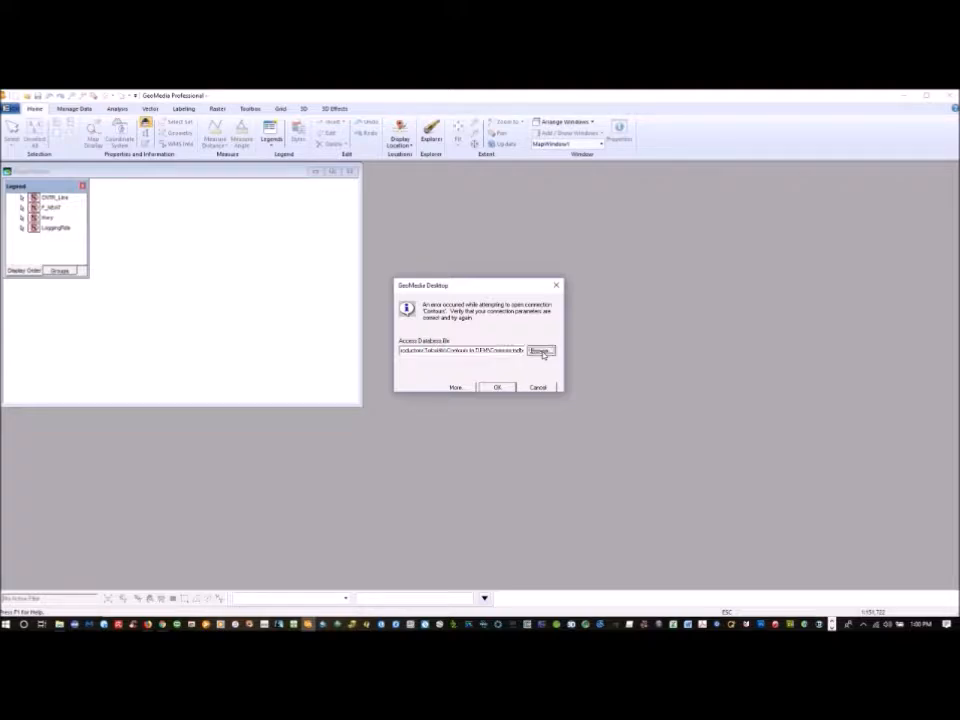
click(540, 351)
click(364, 356)
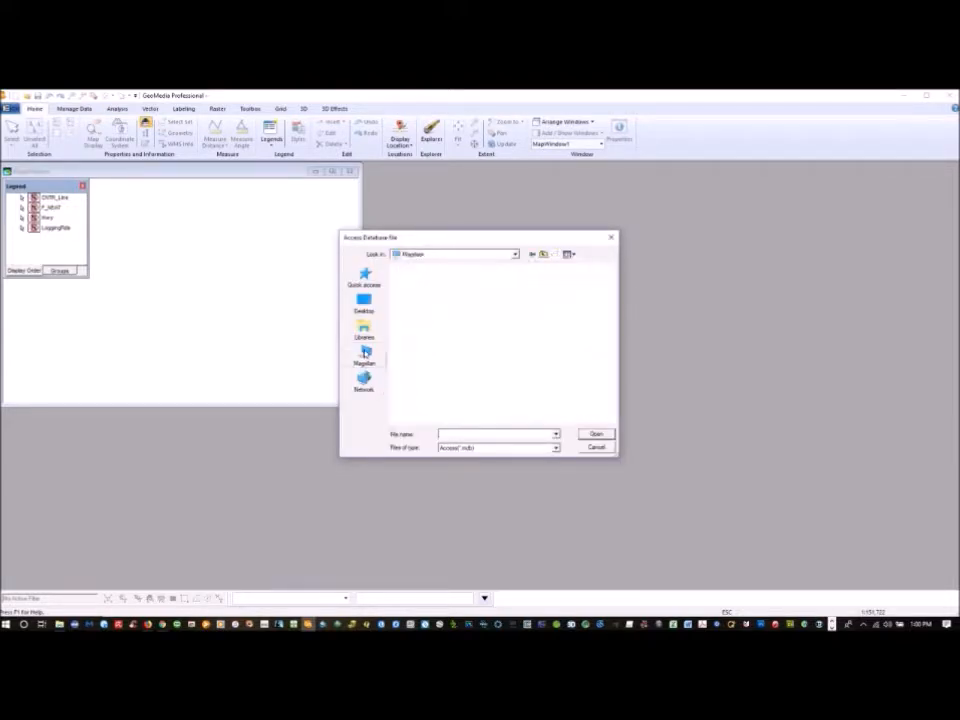
scroll(469, 340, down, 5)
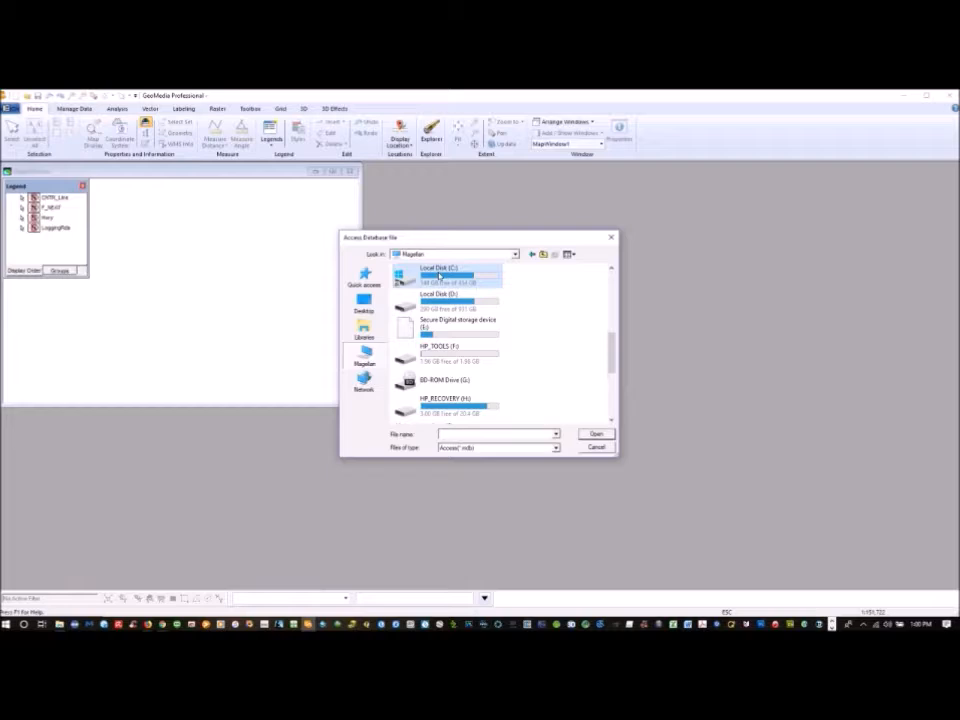
double_click(439, 274)
scroll(495, 341, down, 10)
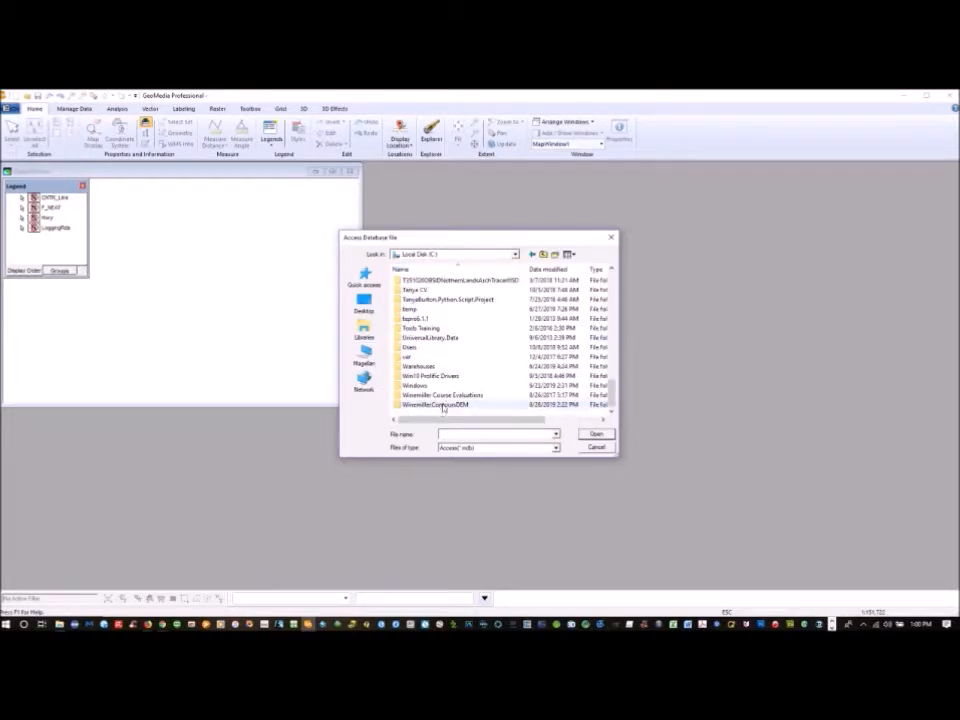
click(445, 407)
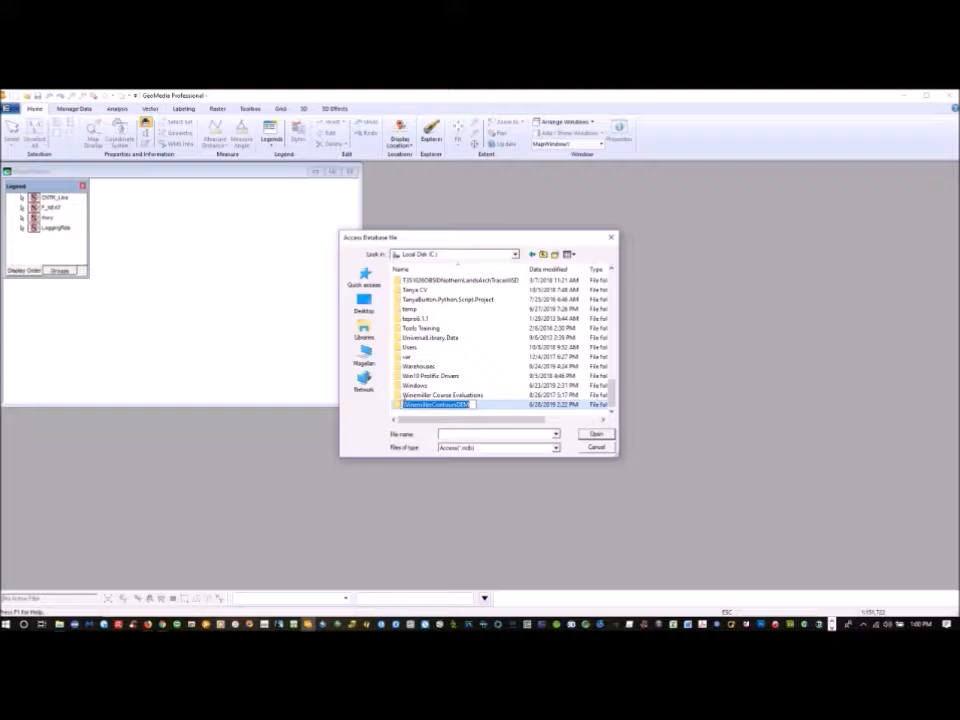
click(400, 409)
double_click(400, 407)
click(421, 291)
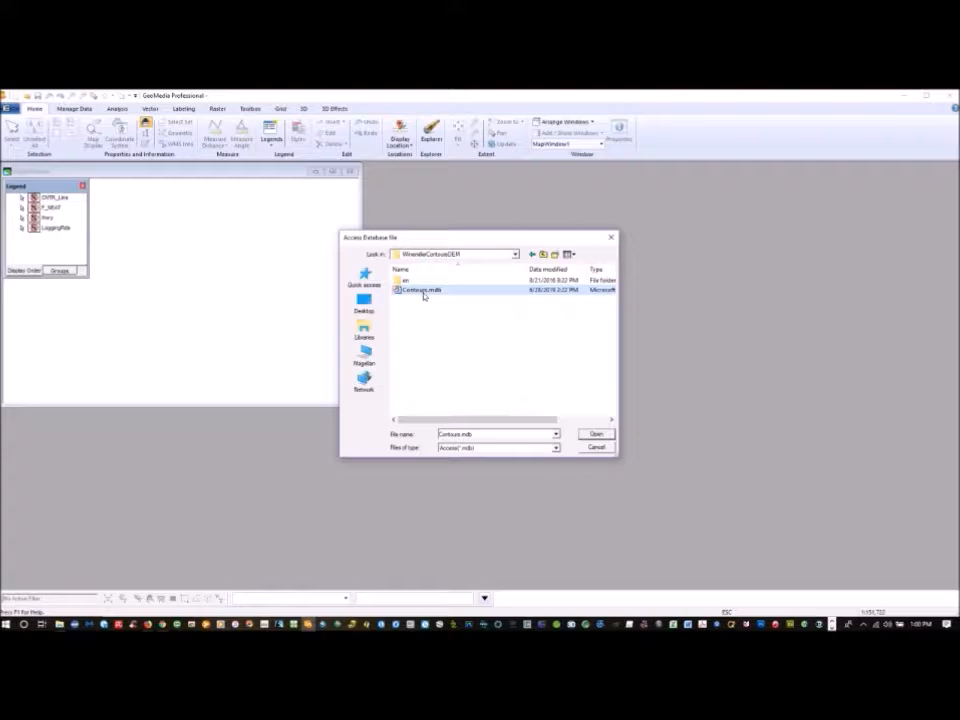
click(596, 433)
click(491, 387)
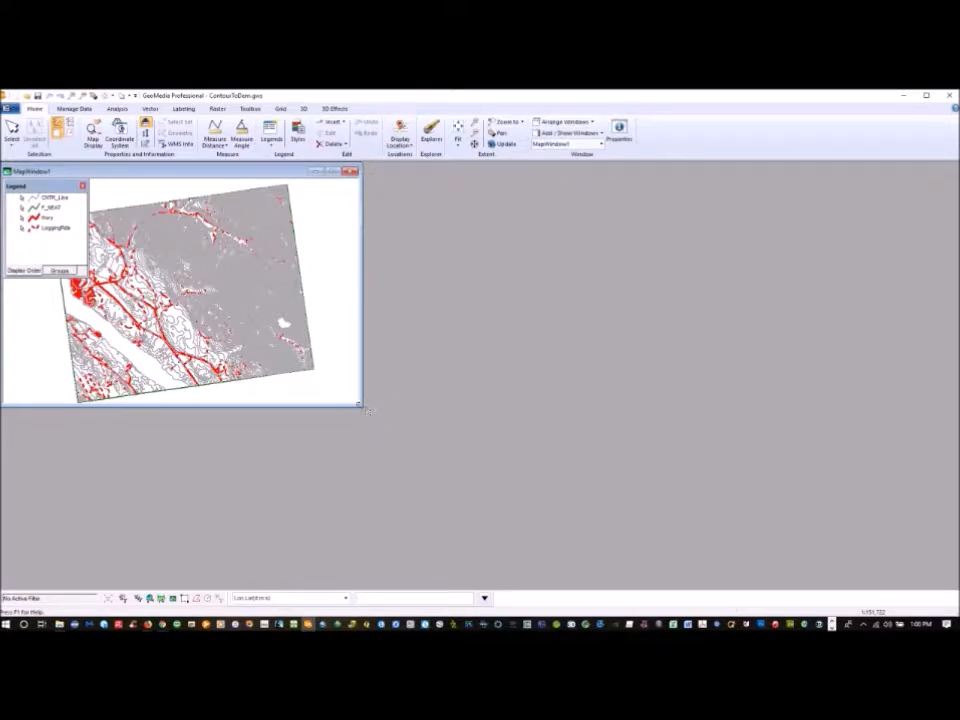
Step: Enlarge the map window to fill the workspace, and dock the legend with the Left position option, widened slightly beside the fitted map
drag(363, 407, 957, 588)
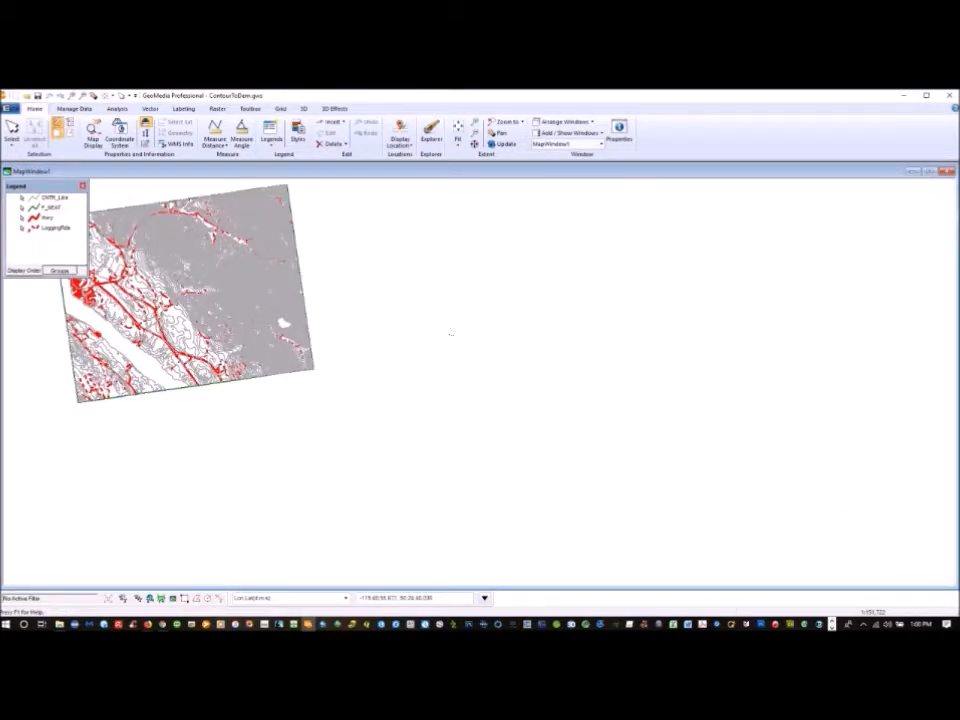
click(107, 97)
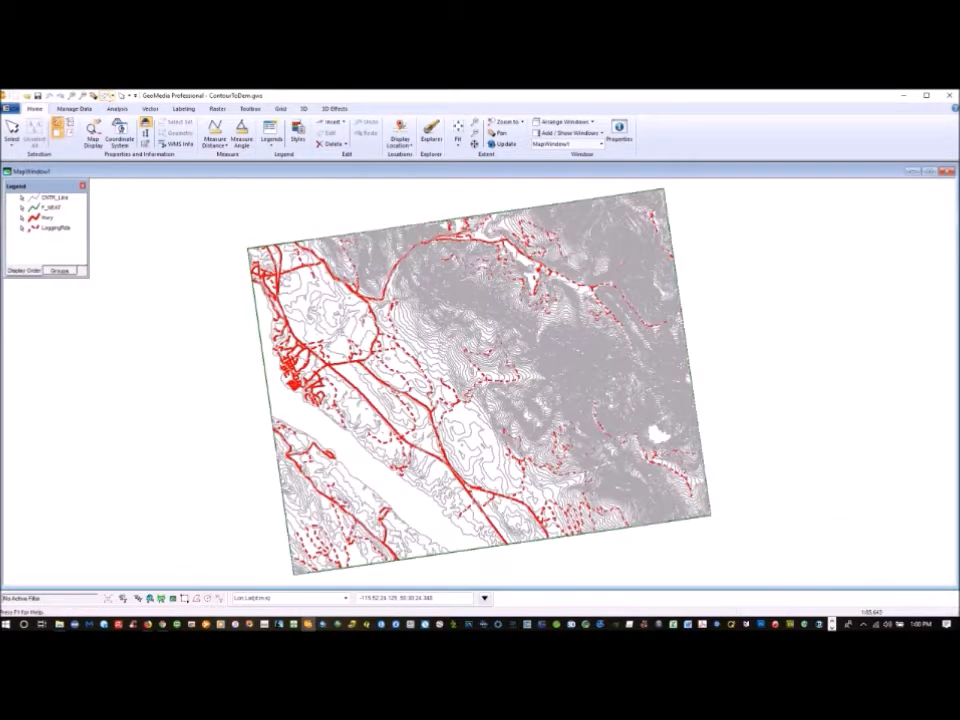
right_click(154, 233)
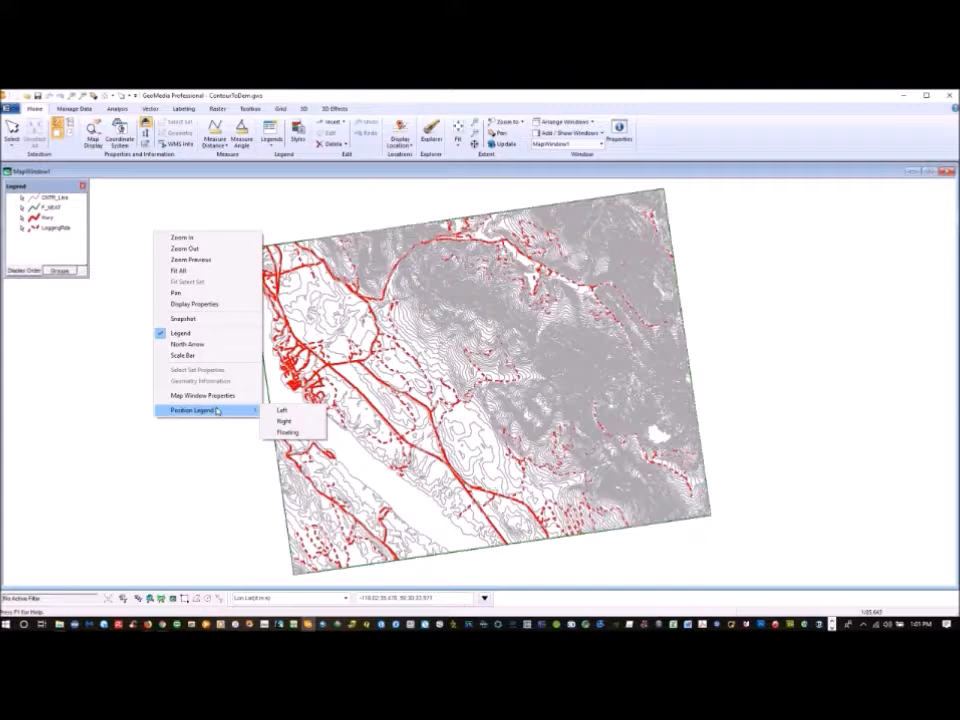
click(281, 410)
drag(82, 313, 111, 313)
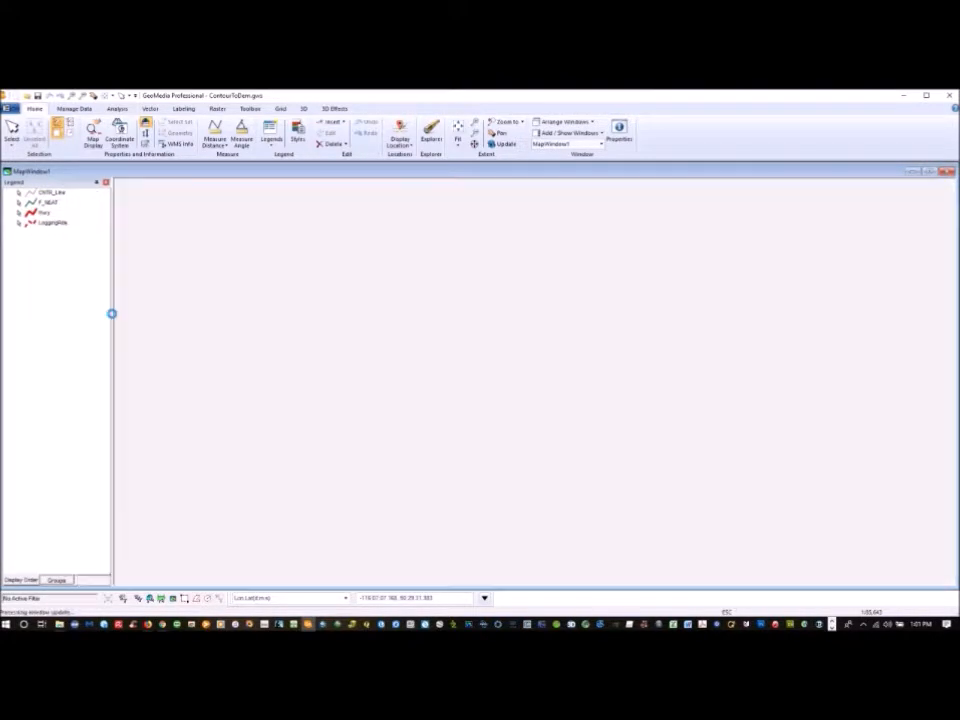
click(104, 98)
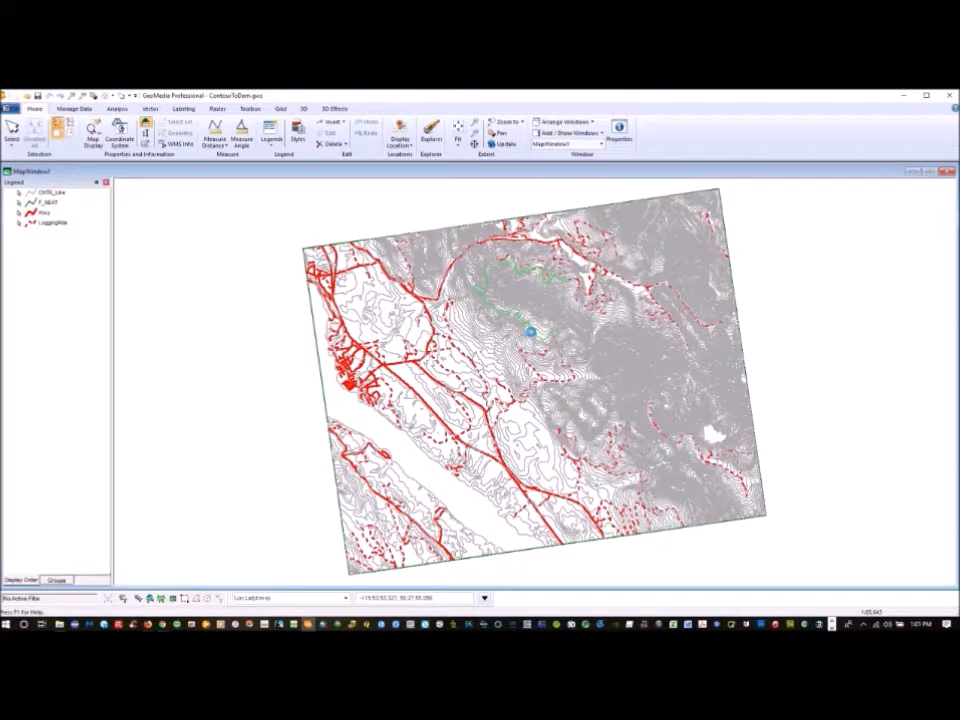
Step: Inspect the elevation attributes of two CNTR_Line contours in the mountainous part of the map, and clear the selection
double_click(531, 332)
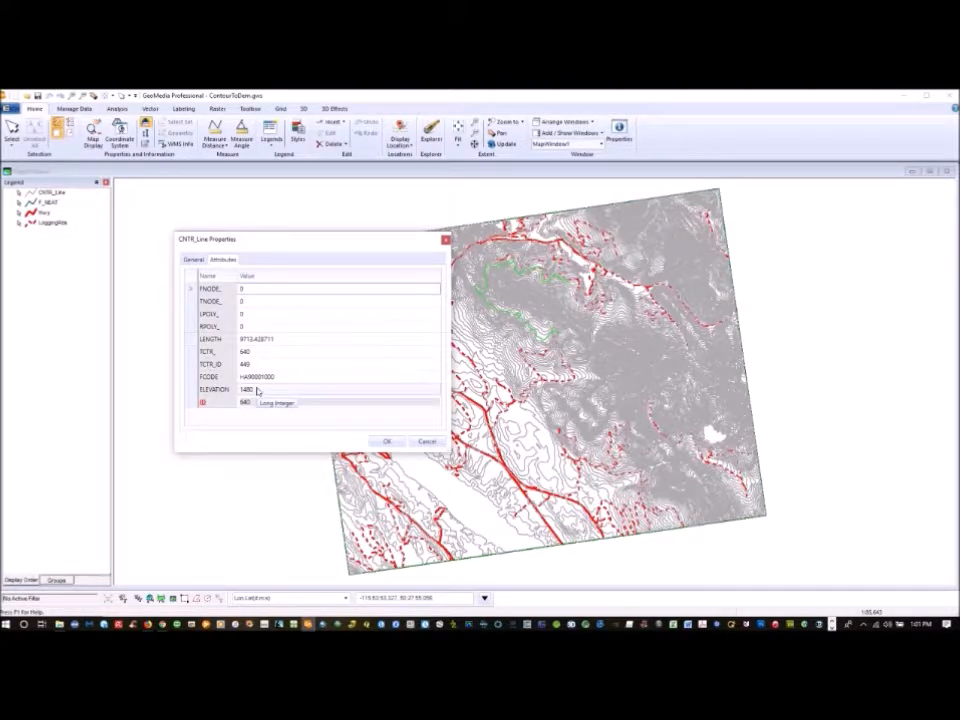
click(388, 442)
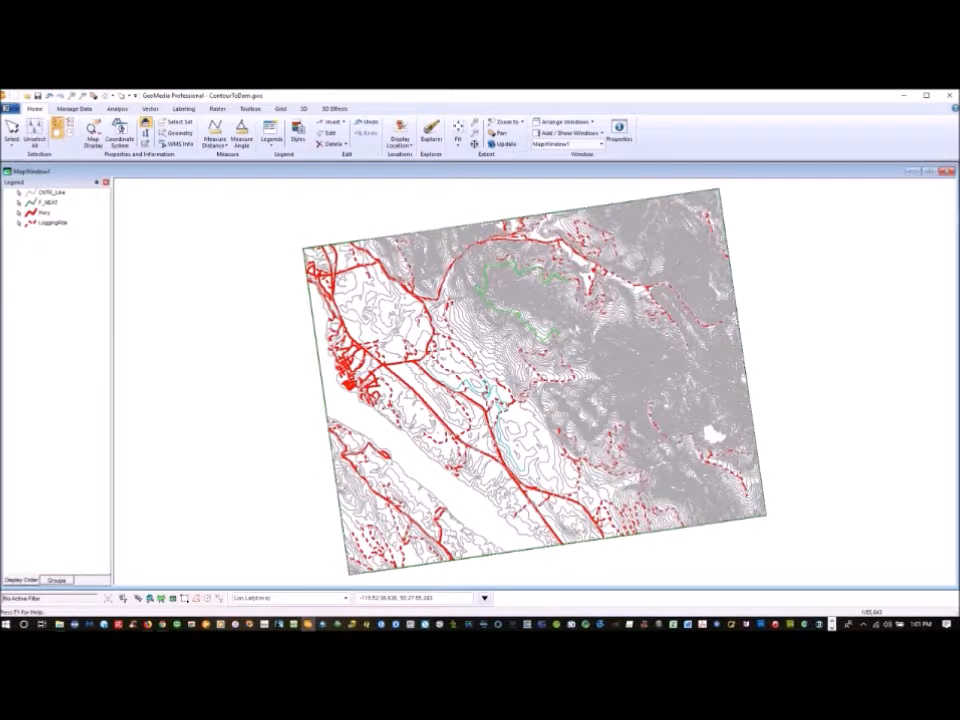
double_click(573, 329)
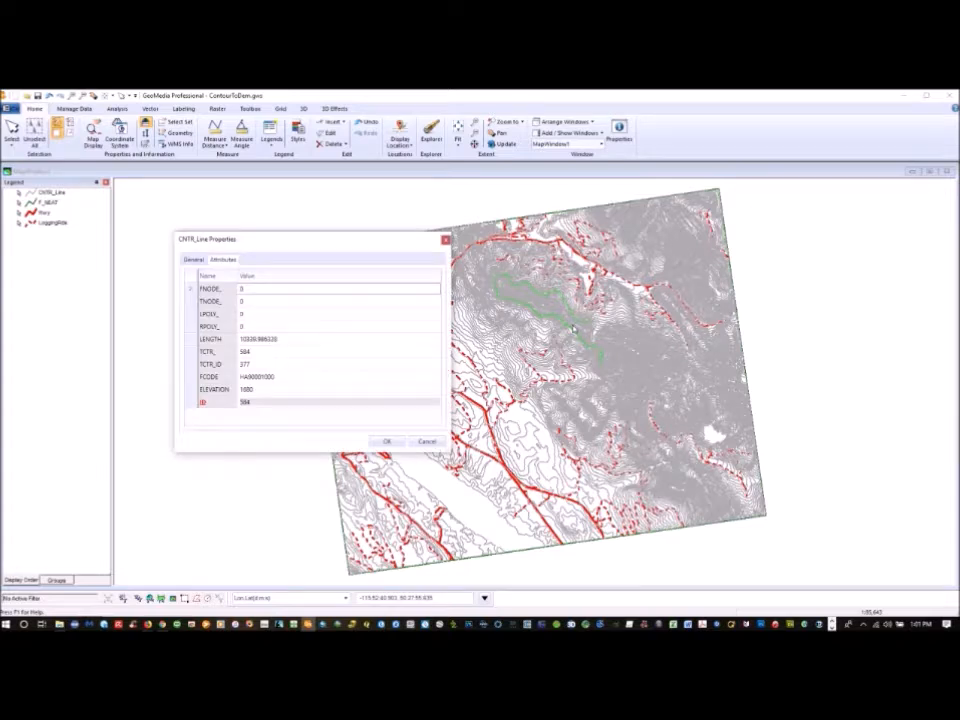
click(389, 441)
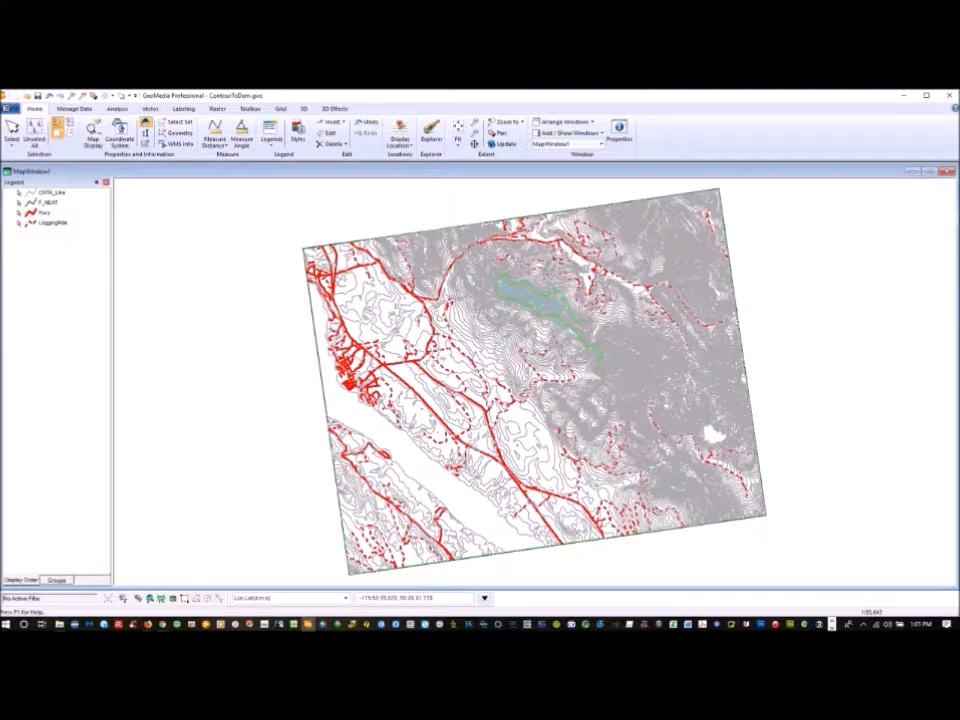
click(210, 227)
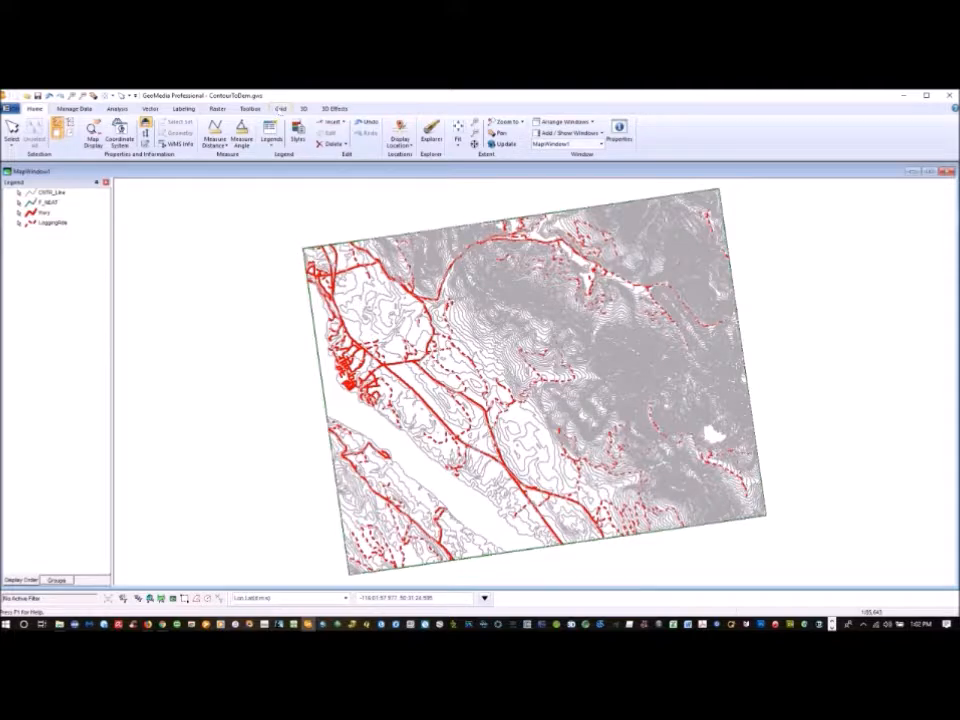
Step: Define a new grid study area as a rectangle covering most of the contour map inside its border
click(281, 109)
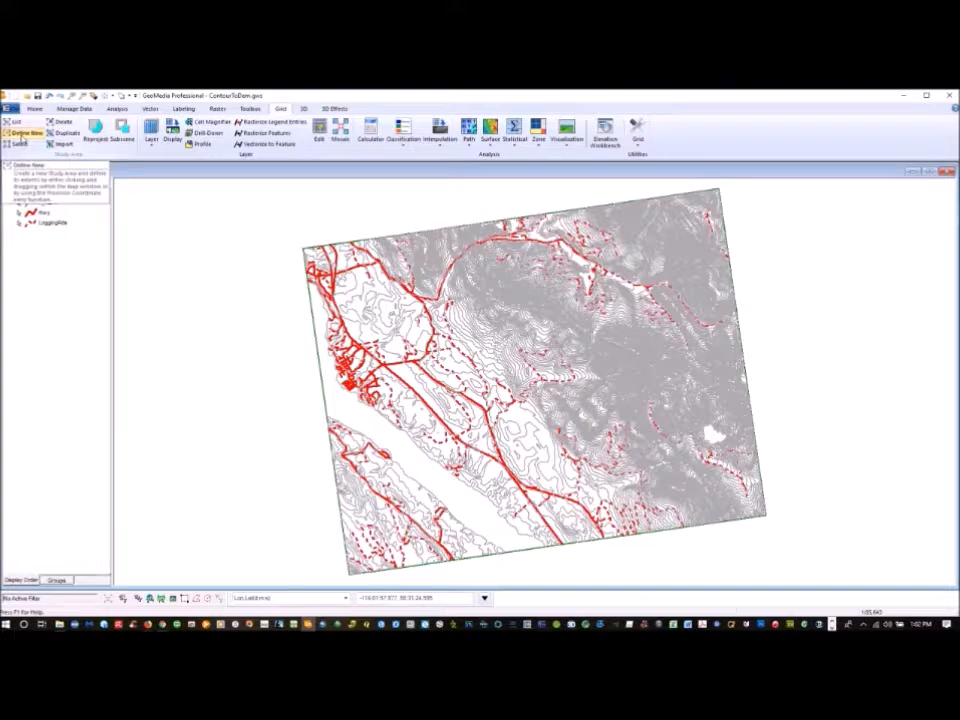
click(24, 134)
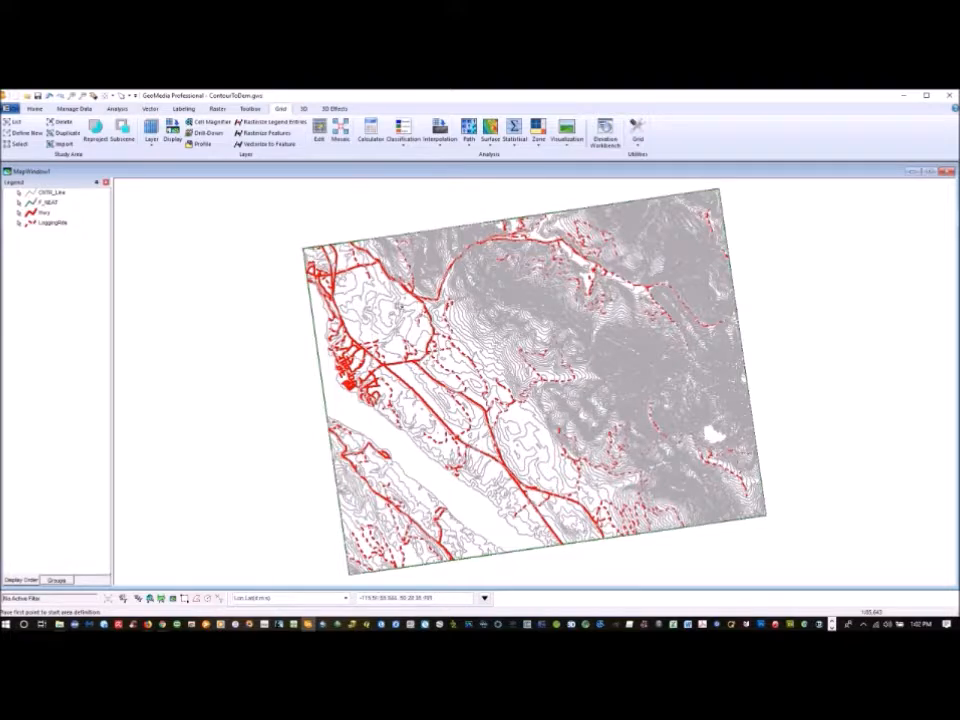
click(395, 272)
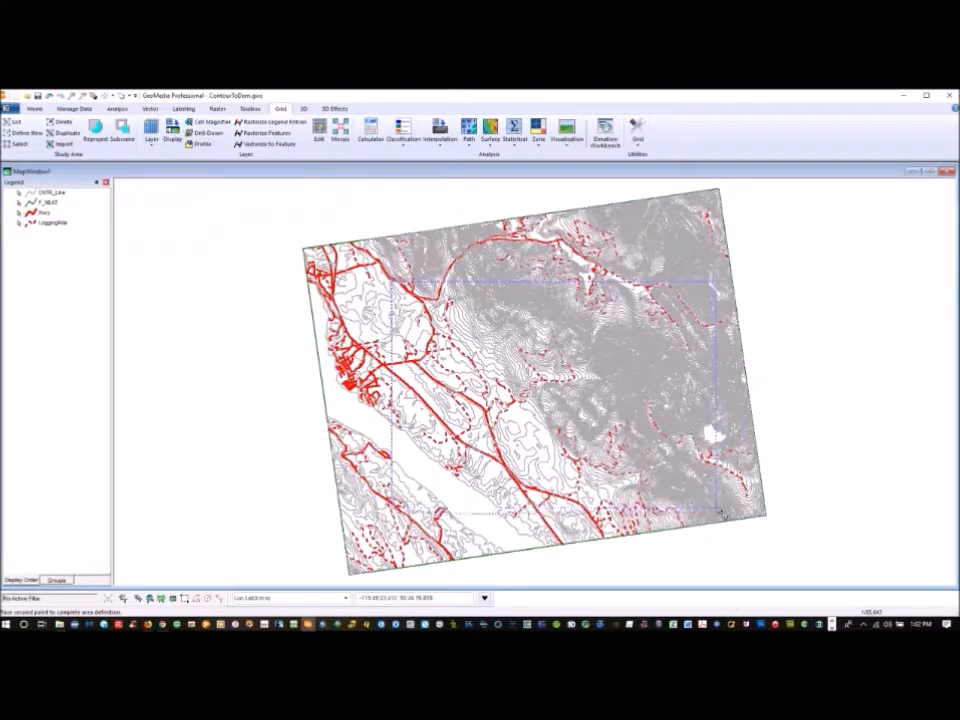
click(724, 515)
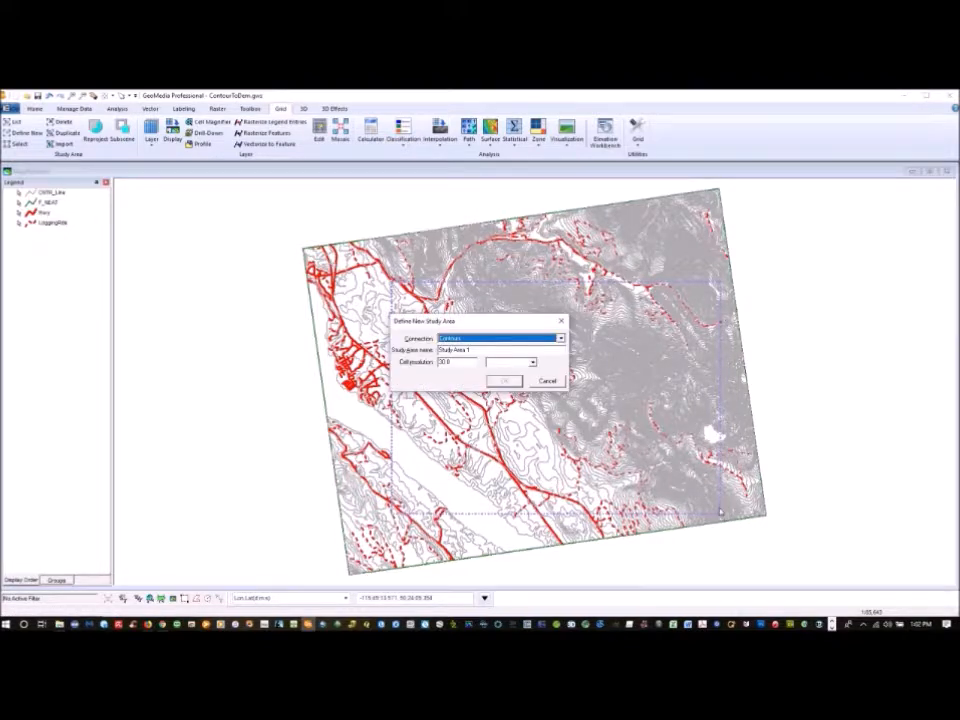
Step: Name the new study area DEM15m in the Contours connection and set its cell resolution to 15 meters
mouse_move(467, 350)
mouse_down()
mouse_move(437, 350)
mouse_move(478, 350)
mouse_up()
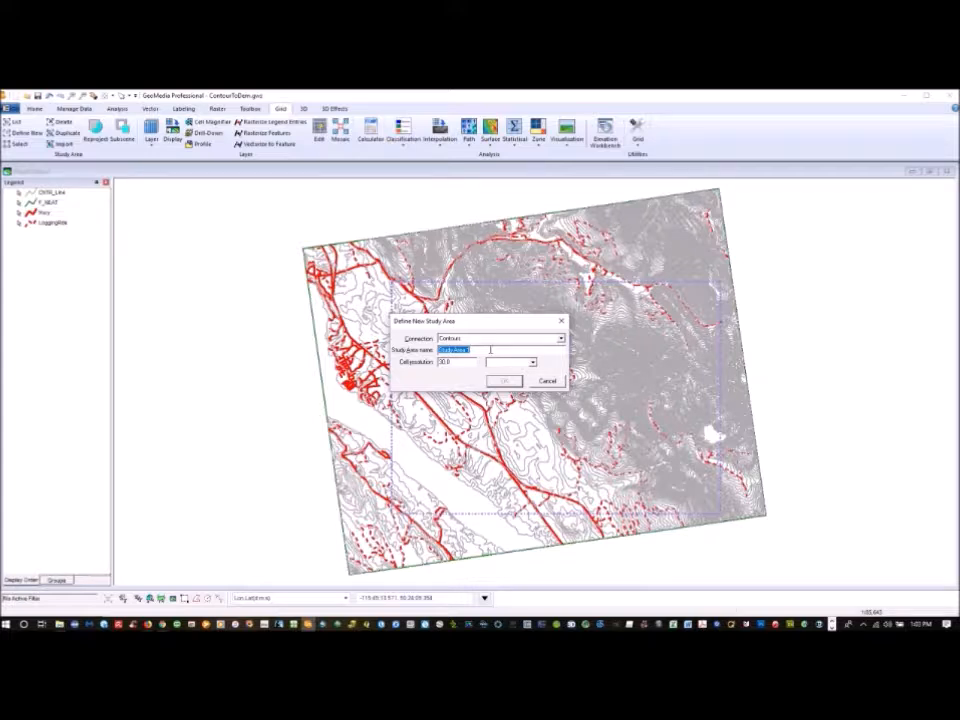
text(DEM15m)
double_click(440, 363)
drag(440, 365, 470, 372)
text(15)
click(532, 362)
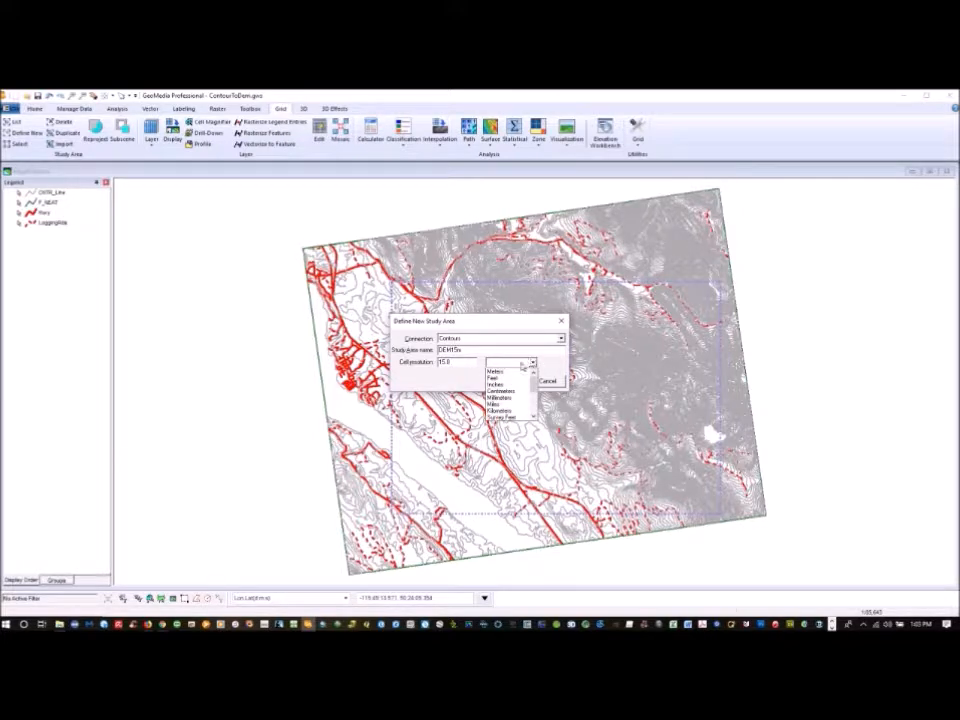
click(507, 372)
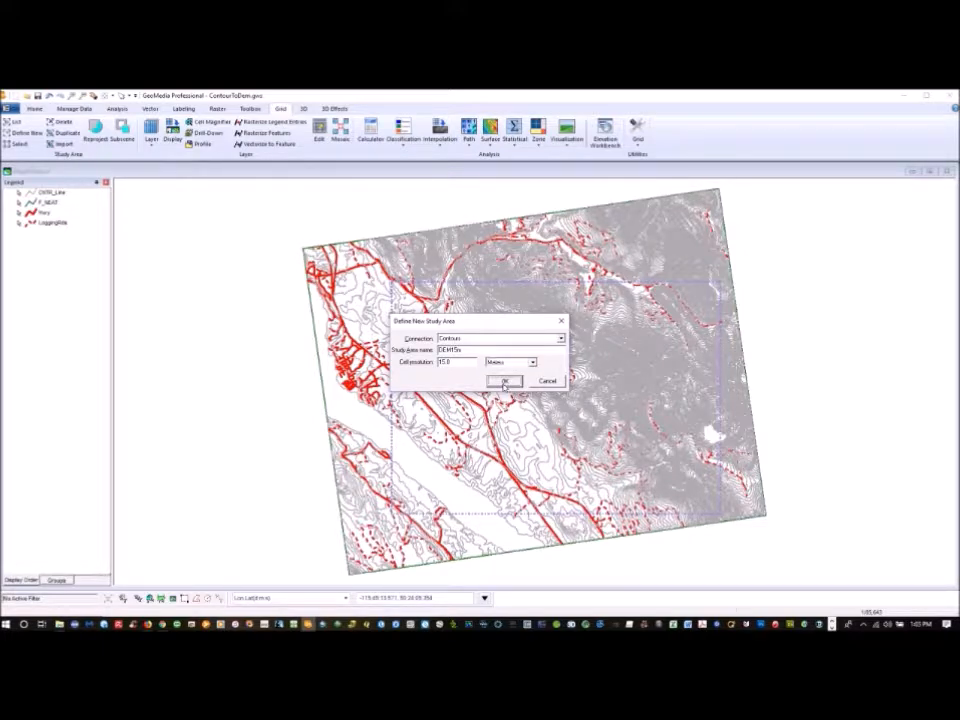
click(505, 382)
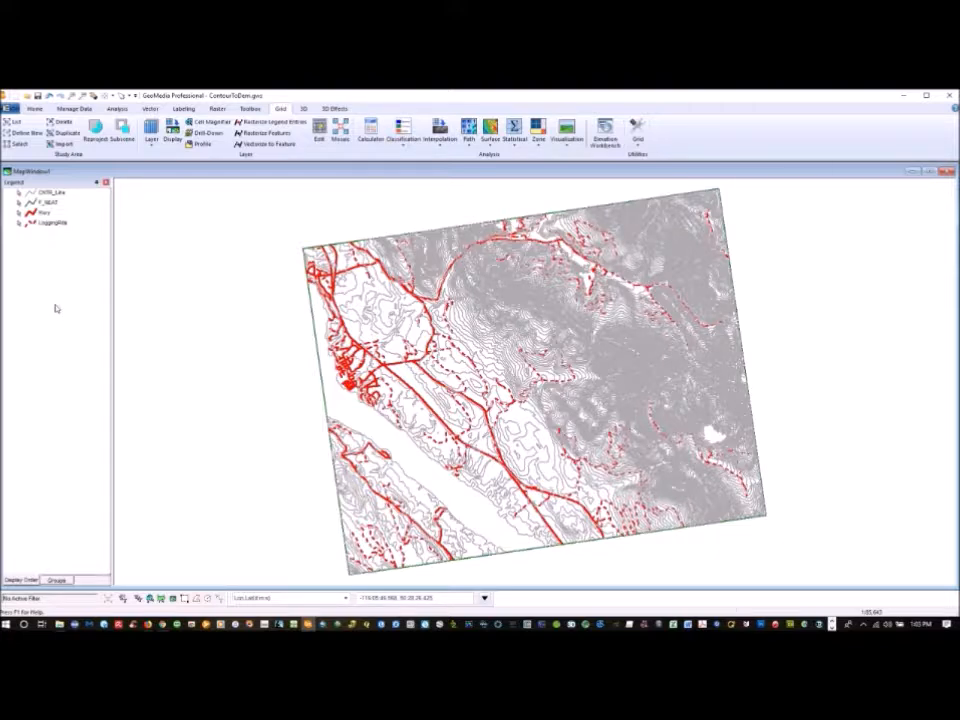
Step: Rasterize the CNTR_Line legend entry into a grid layer of the DEM15m study area
click(48, 194)
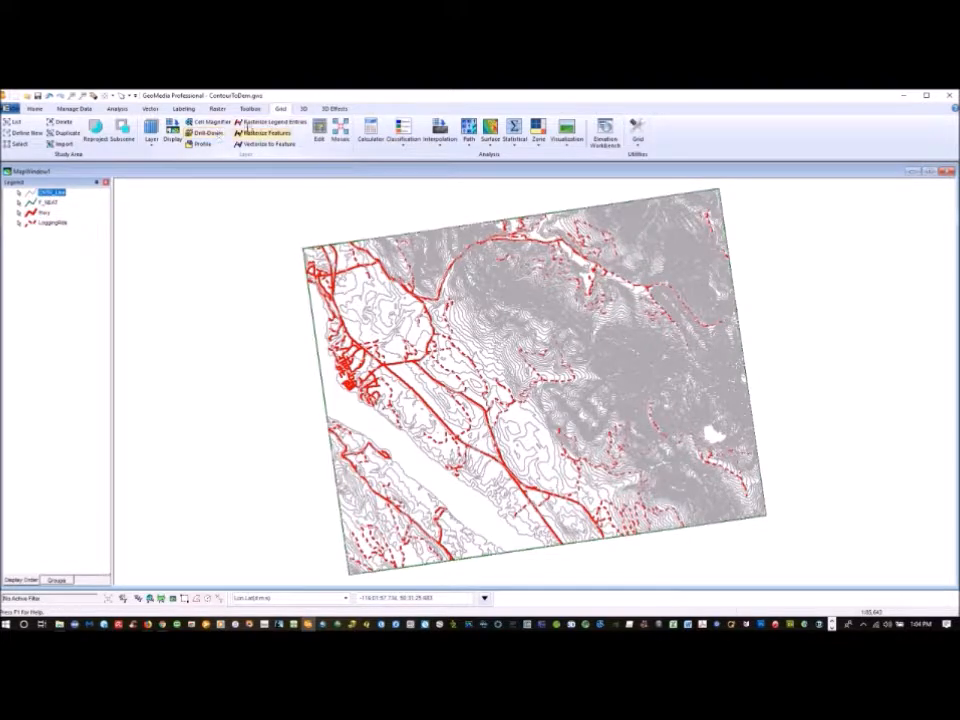
click(266, 123)
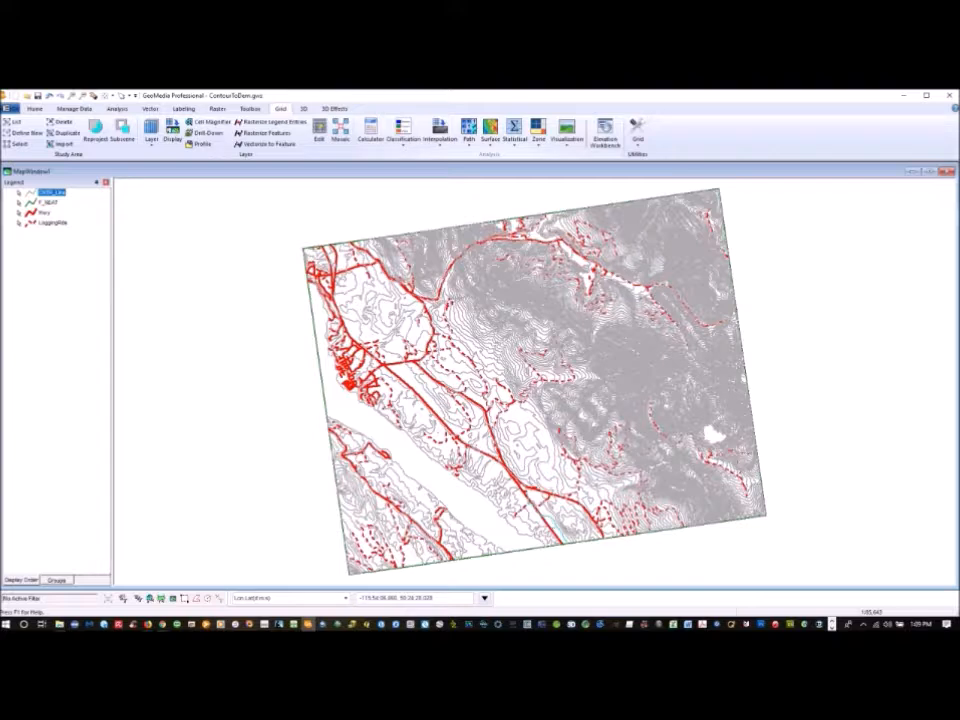
Step: Set the data units of the Random Sample Result Layer to Meters in its layer information
click(152, 138)
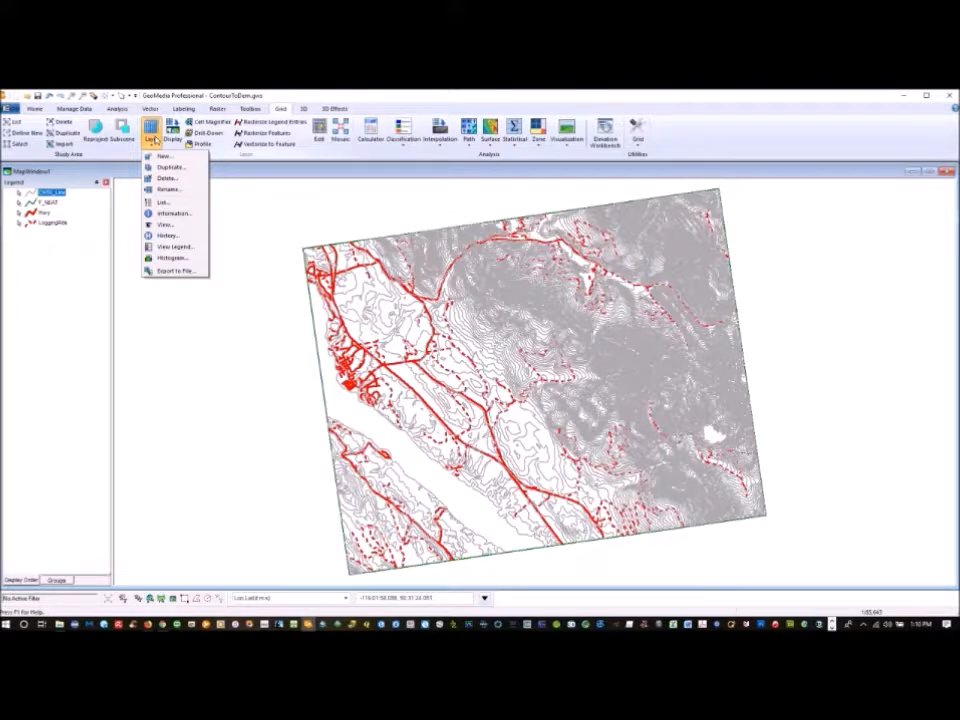
click(172, 214)
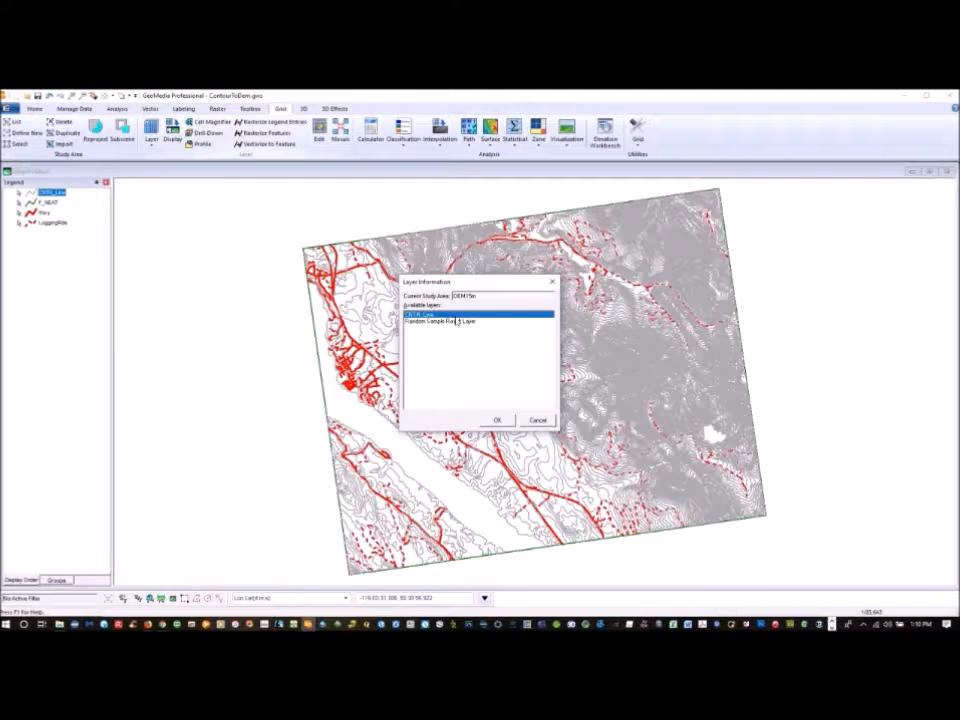
click(441, 321)
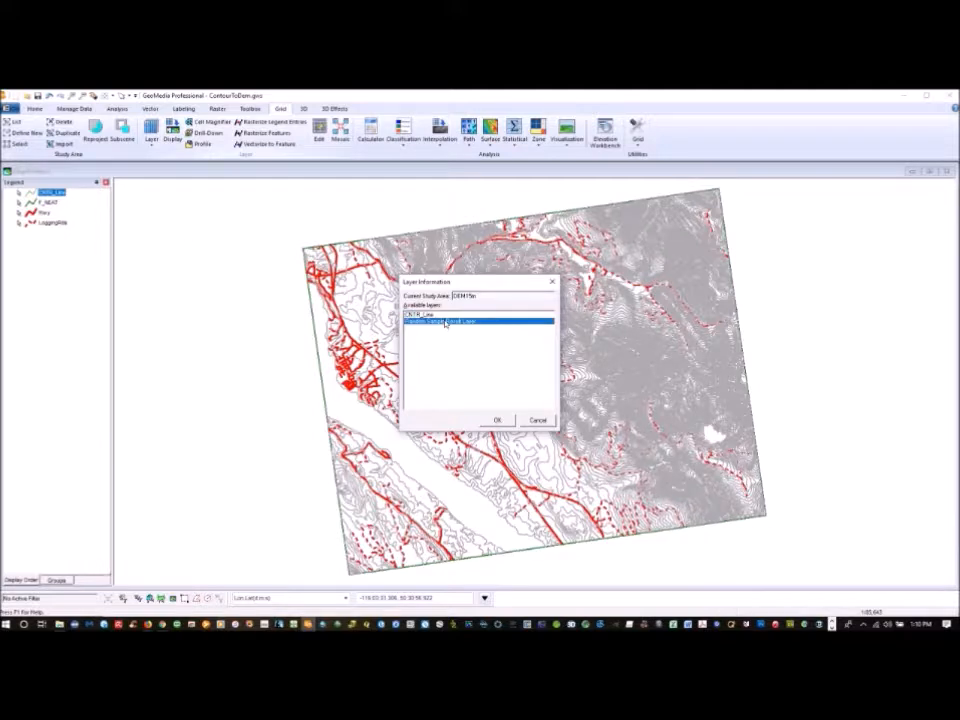
click(497, 420)
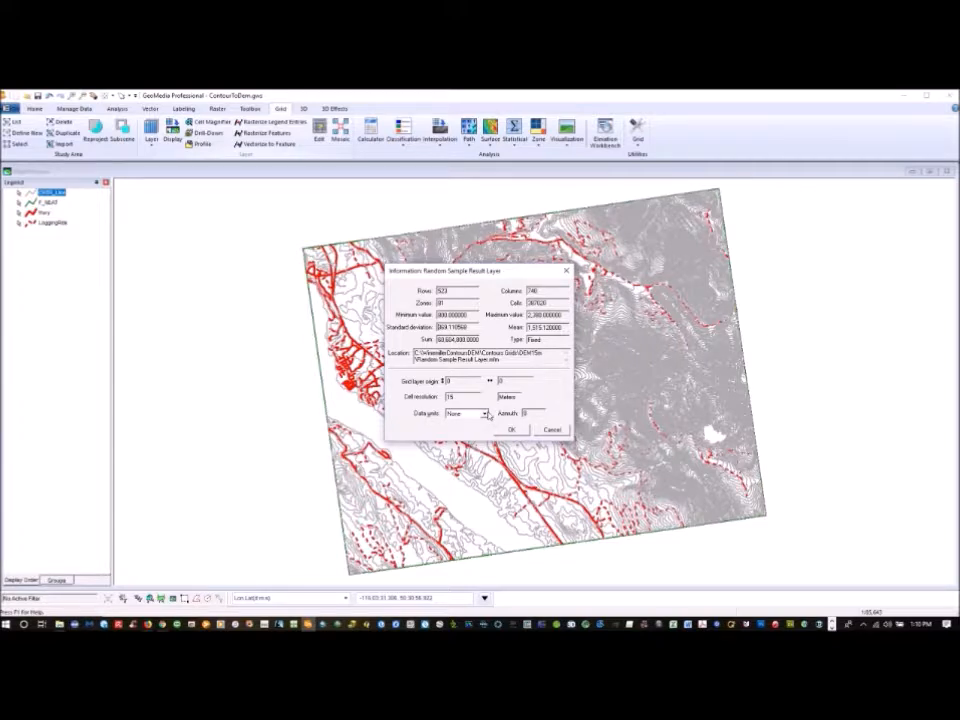
click(484, 413)
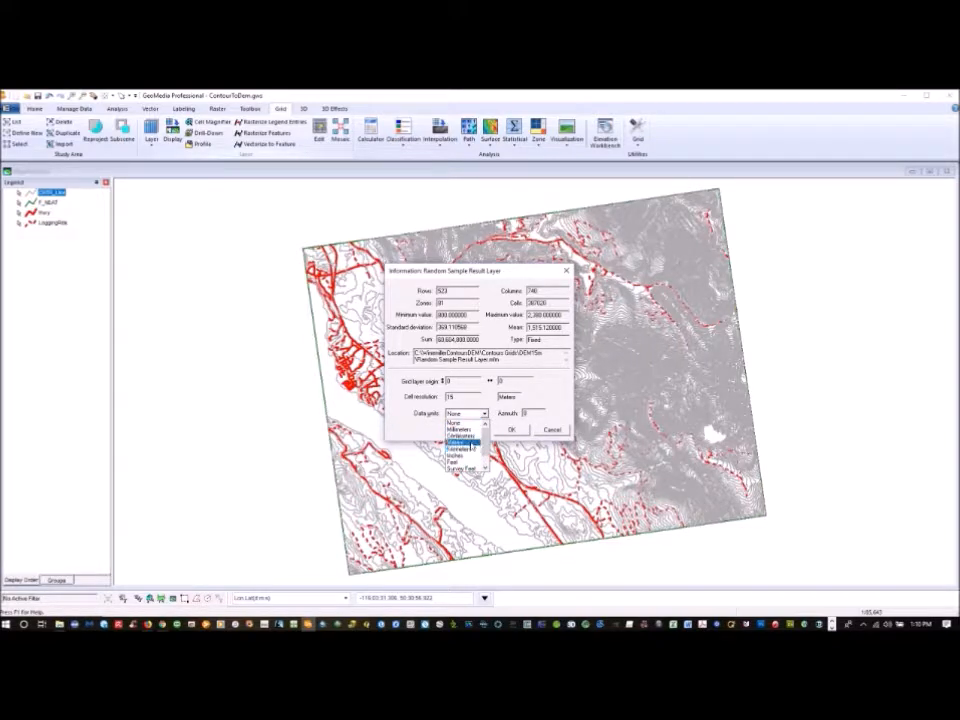
click(468, 443)
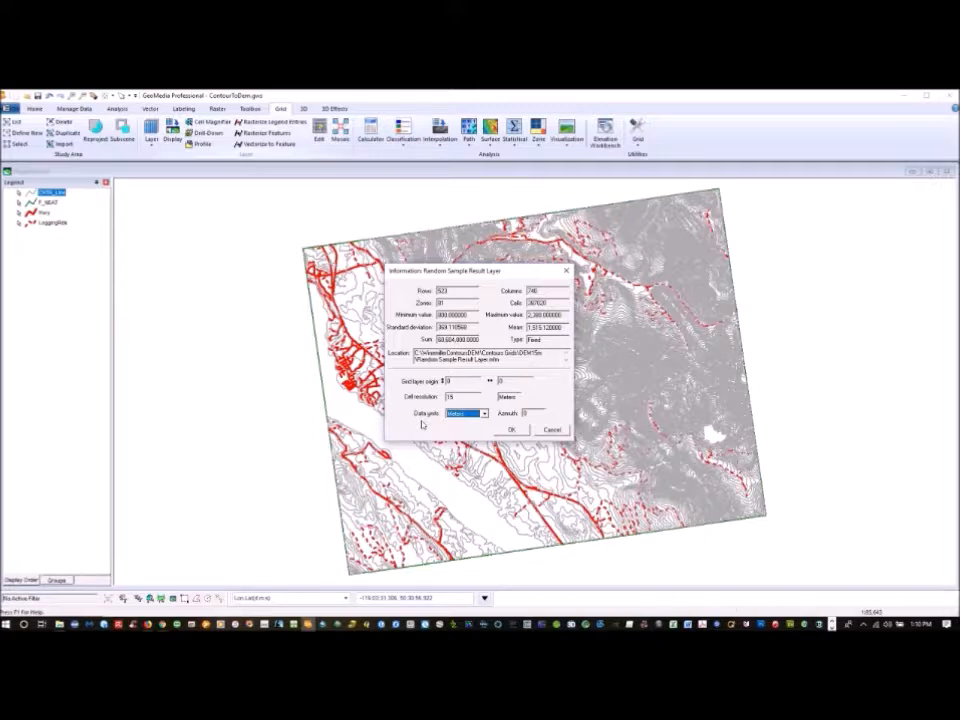
click(511, 430)
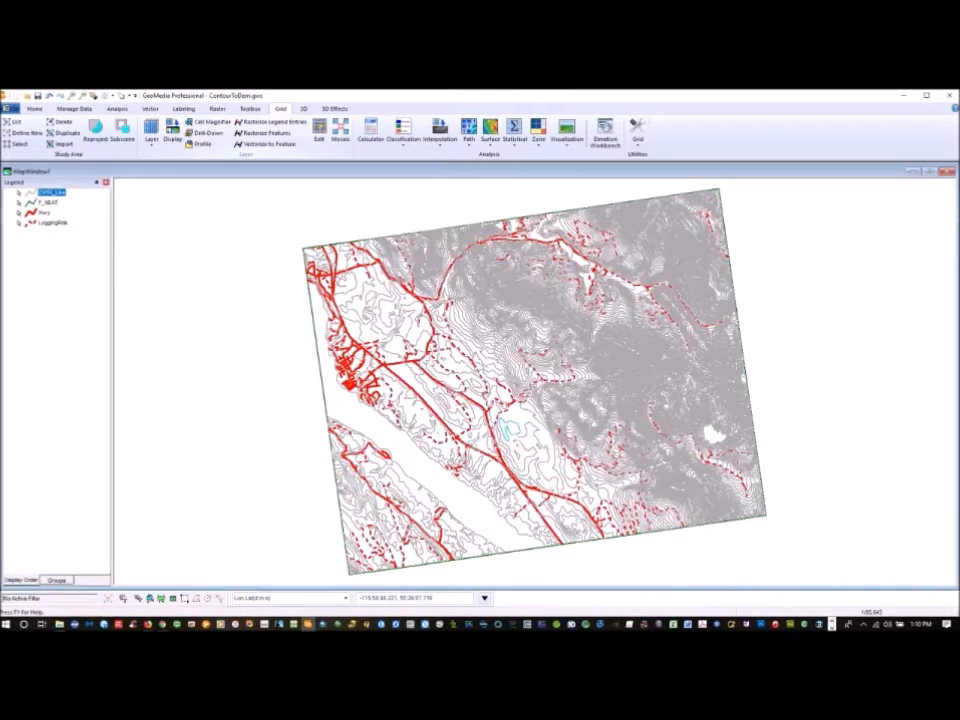
Step: Open the Random Sample Result Layer in the grid editor, enlarge its window and move the legend clear of the raster
click(320, 131)
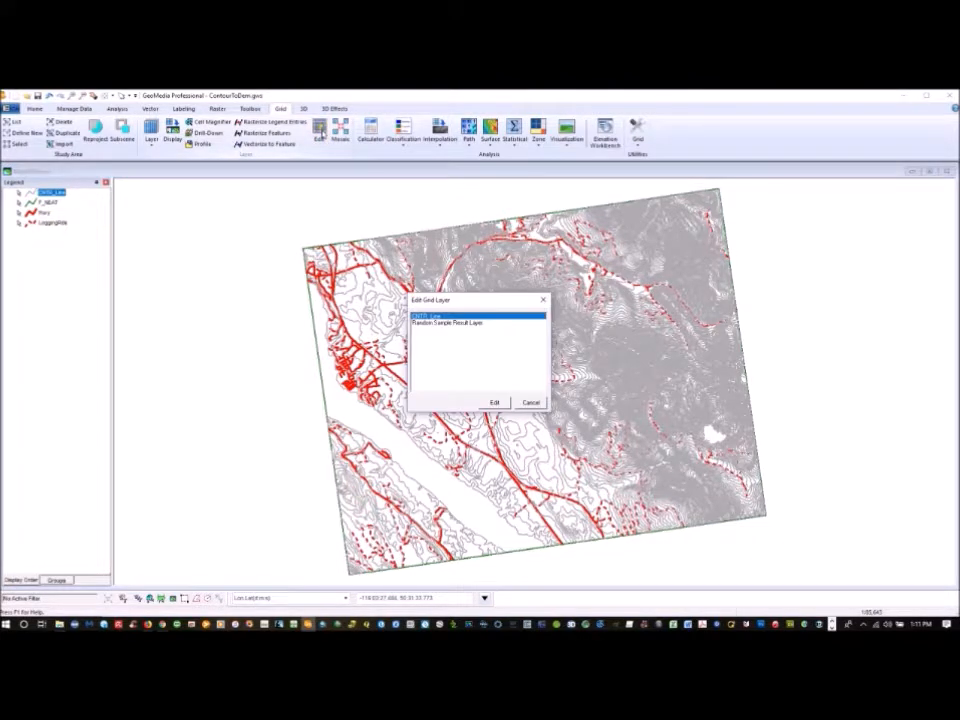
click(443, 323)
click(494, 403)
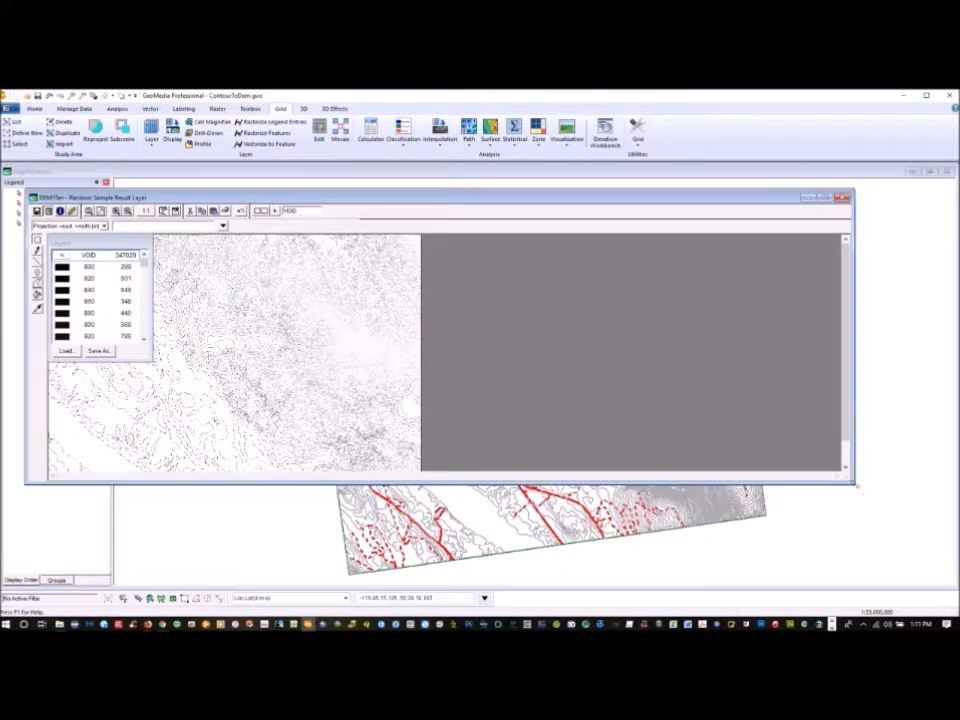
drag(854, 487, 868, 574)
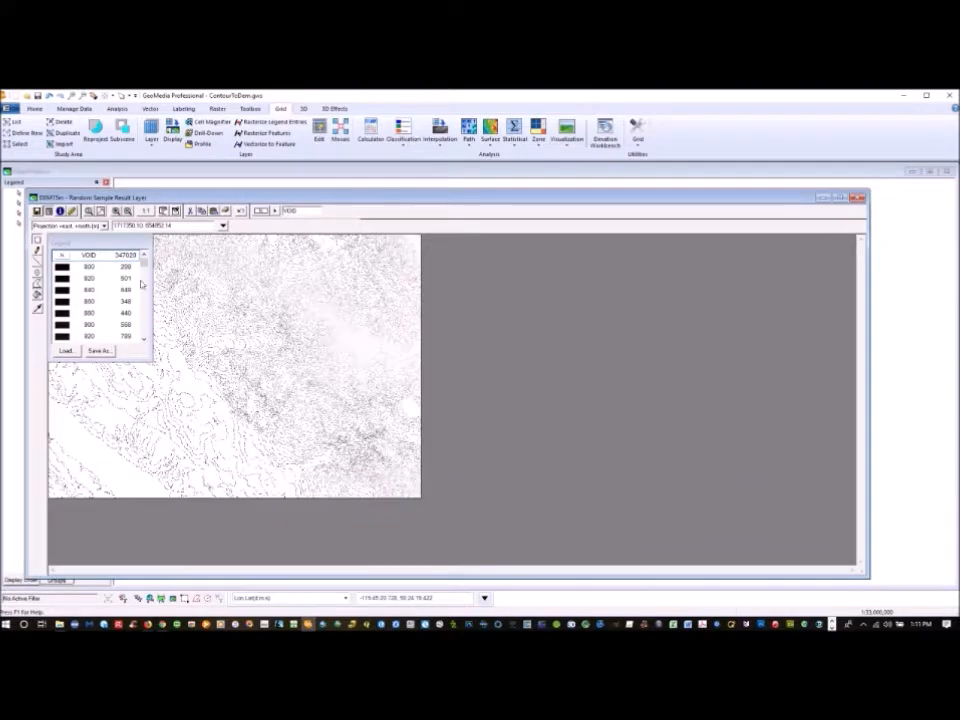
drag(93, 245, 645, 300)
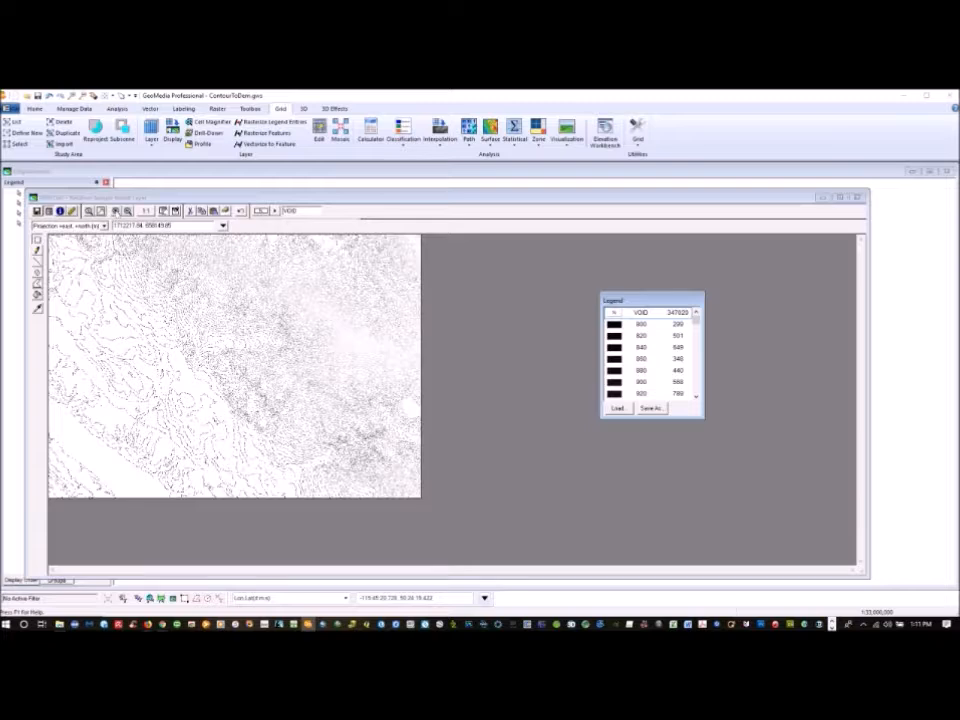
Step: Examine the rasterized contour cells of the Random Sample Result Layer at close range, then close the grid editor window
click(88, 212)
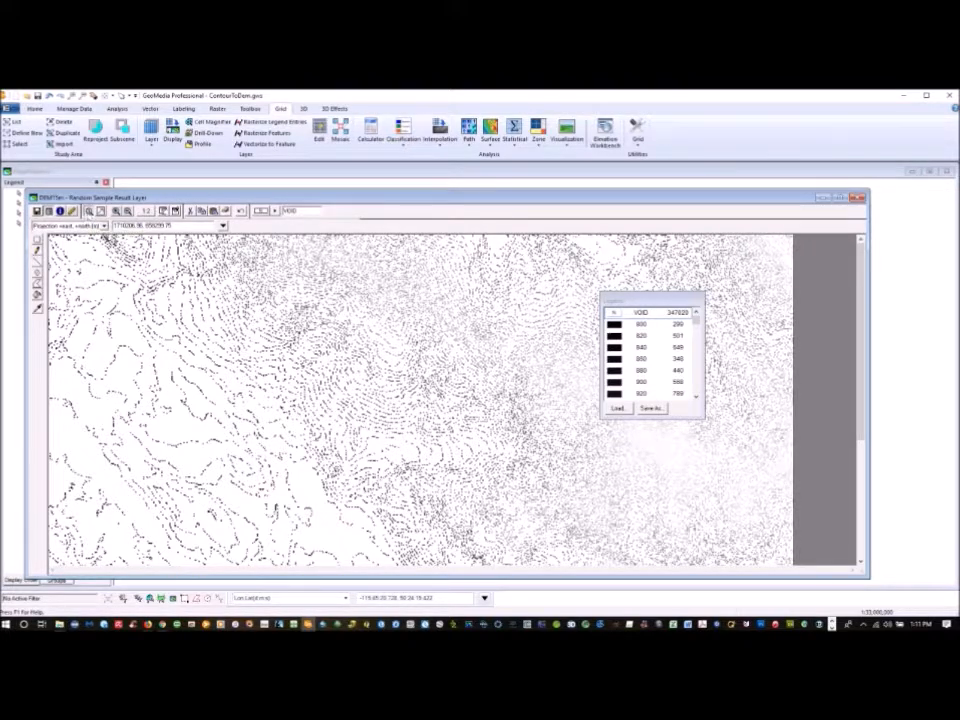
click(220, 321)
click(239, 329)
click(305, 328)
click(382, 339)
drag(382, 339, 406, 398)
click(409, 422)
click(365, 352)
click(402, 356)
drag(401, 355, 411, 357)
click(423, 343)
click(858, 198)
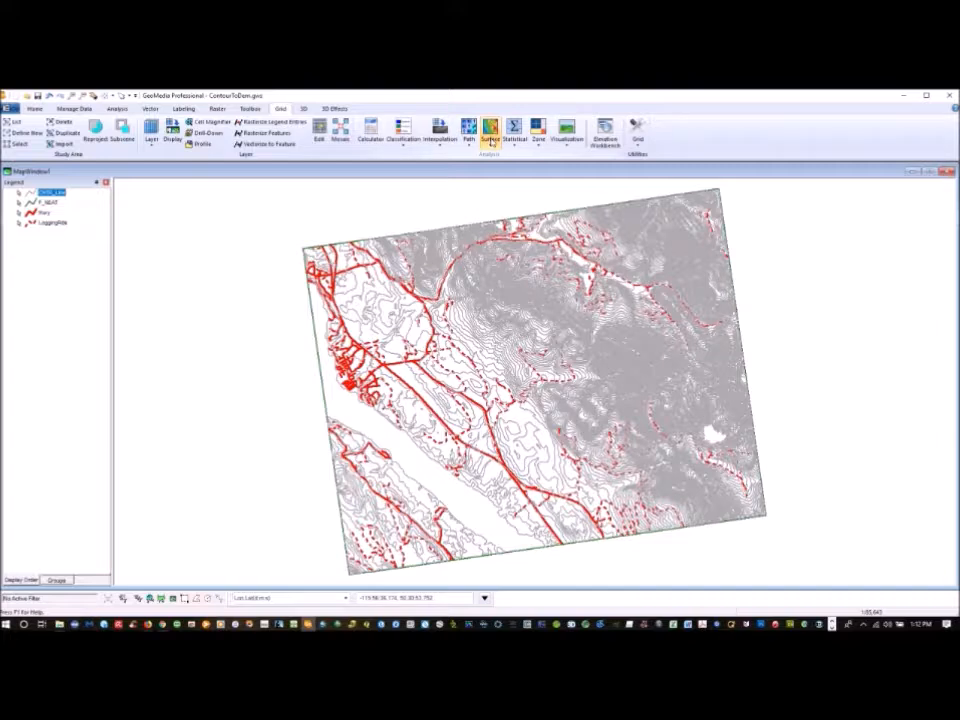
Step: Run a Spline interpolation on the Random Sample Result Layer with output precision in Meters, without placing the results in the map window
click(440, 135)
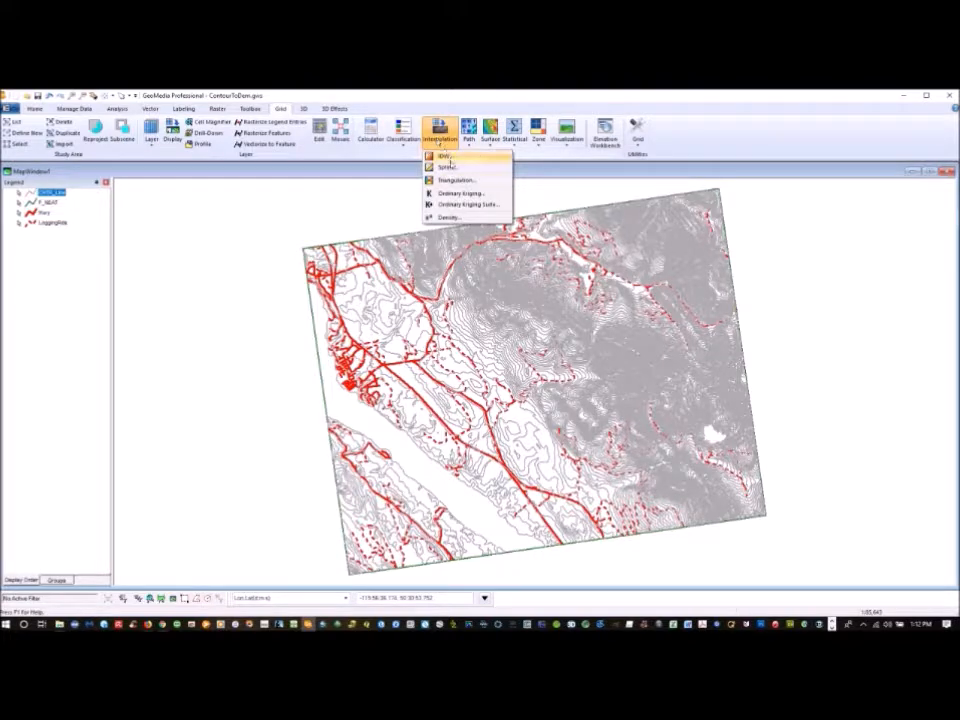
click(452, 170)
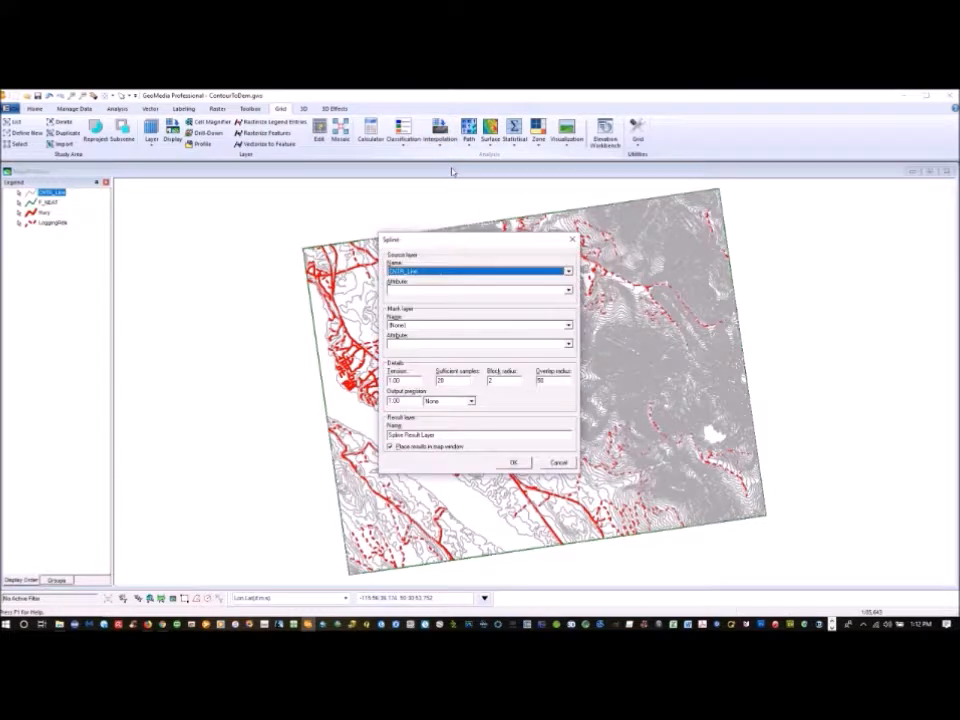
click(568, 271)
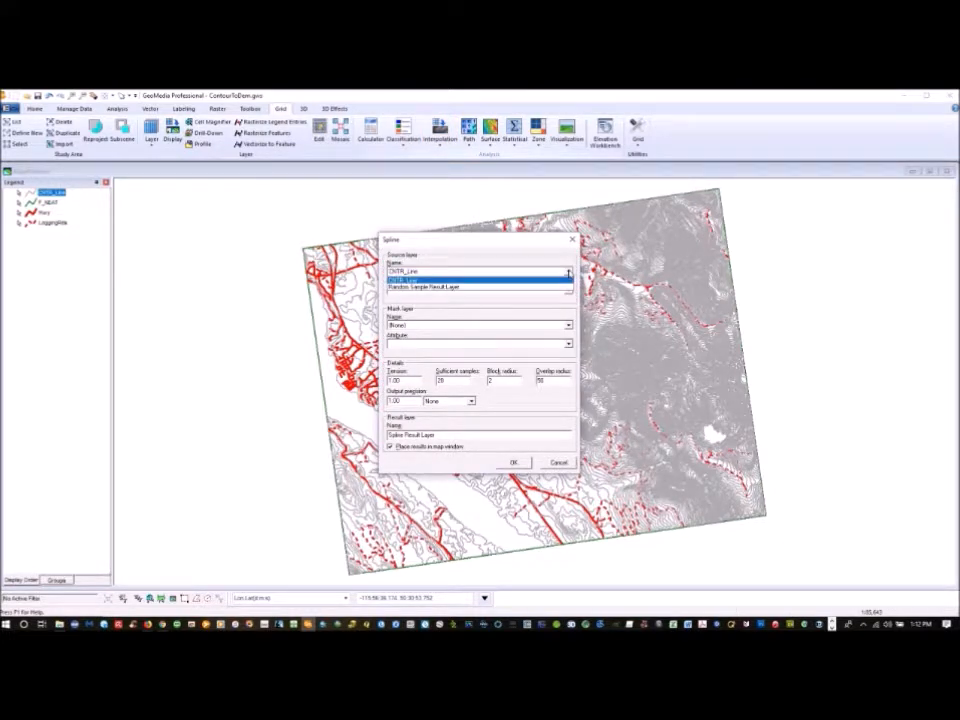
click(486, 288)
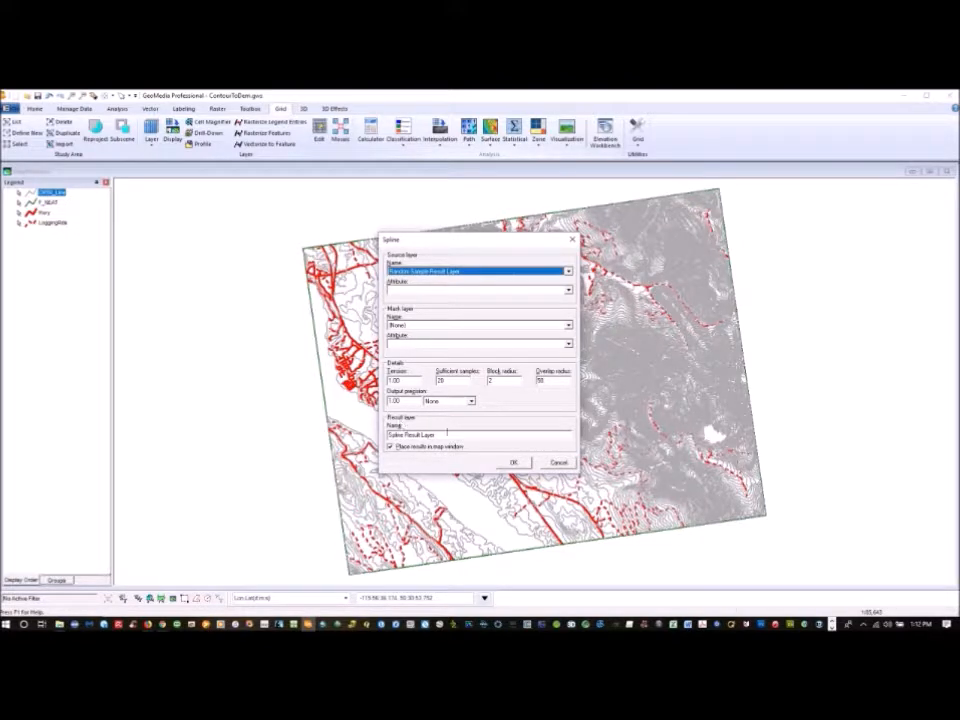
click(470, 402)
click(452, 430)
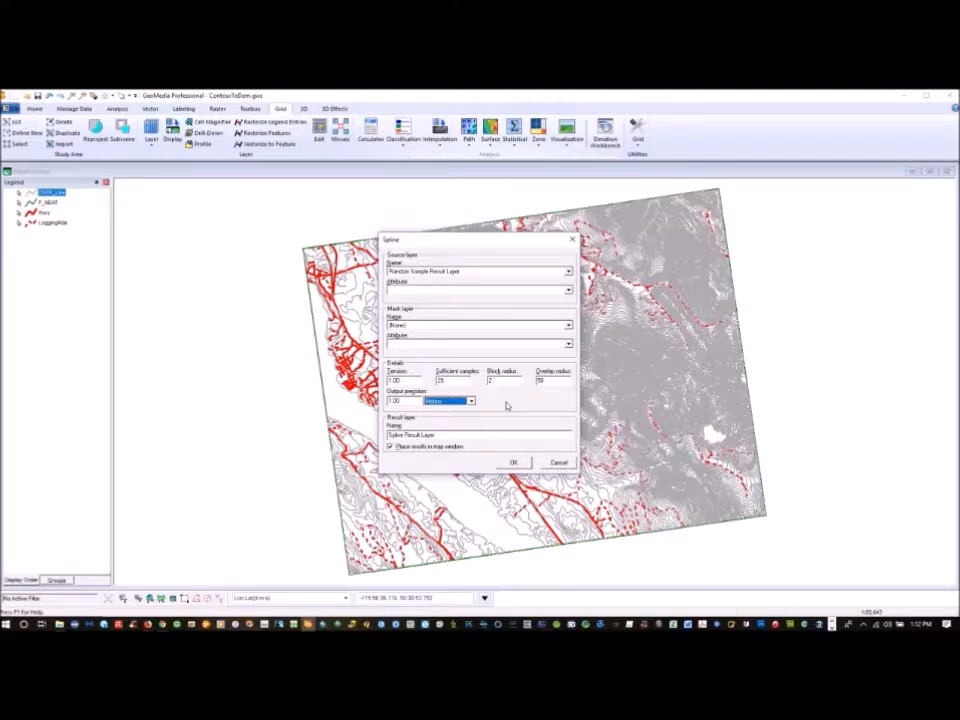
click(568, 293)
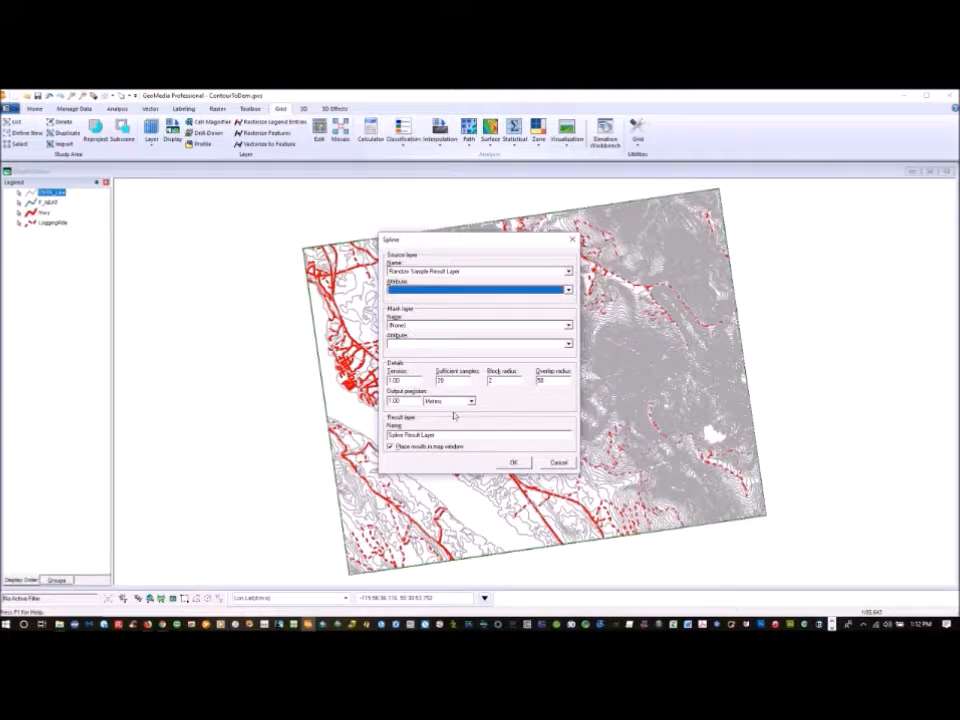
click(390, 448)
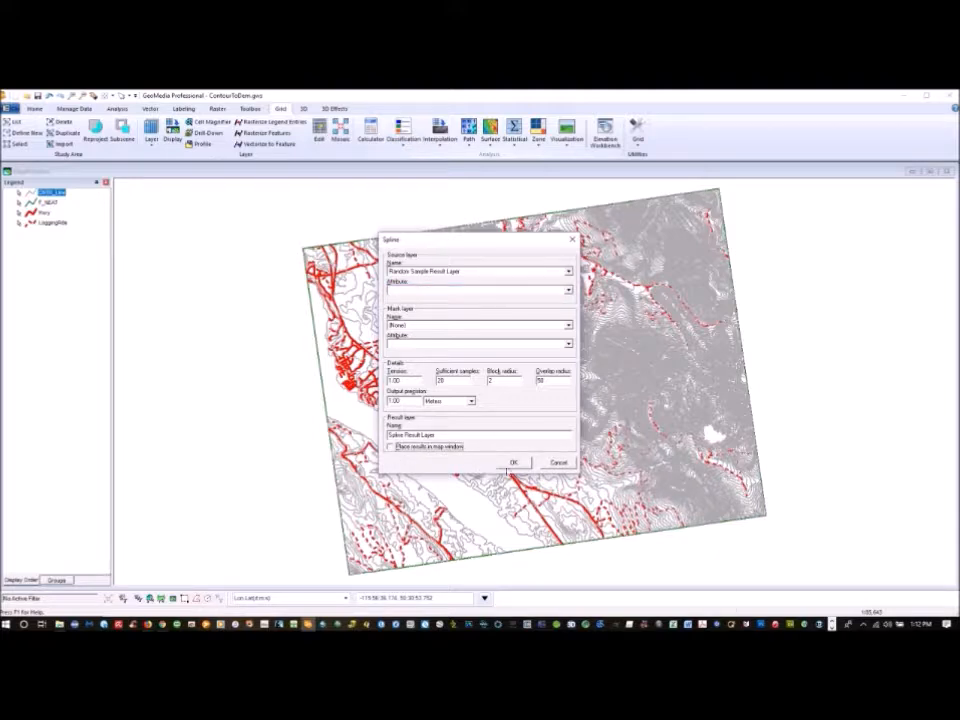
click(514, 464)
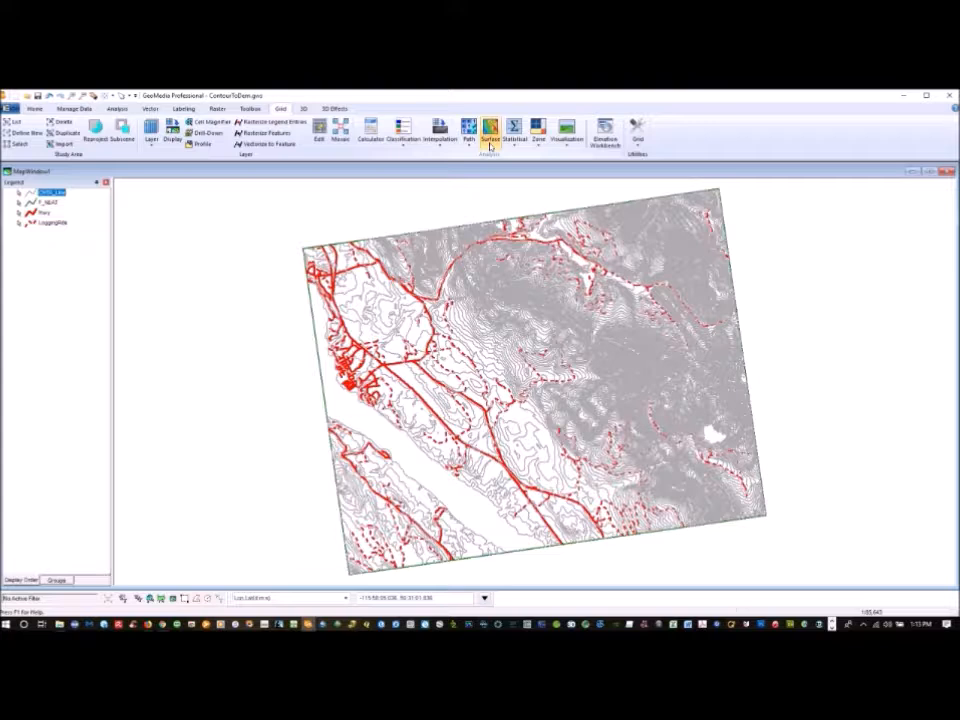
Step: Smooth the Spline Result Layer with a round 11-cell window and the Mean statistic, without placing the results in the map window
click(490, 146)
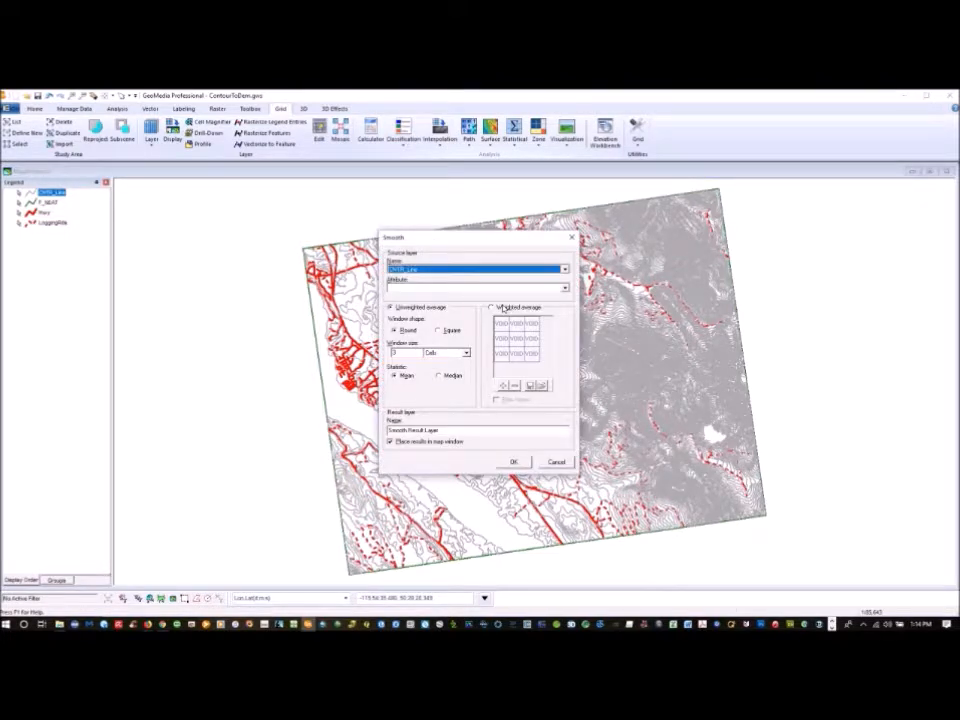
click(407, 354)
text(11)
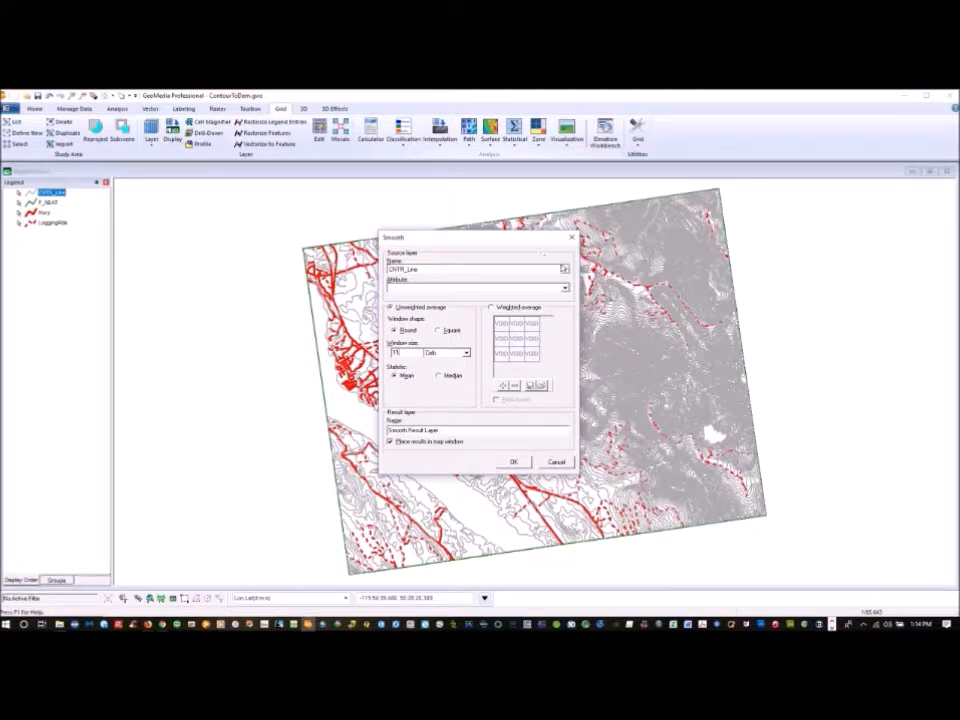
click(562, 269)
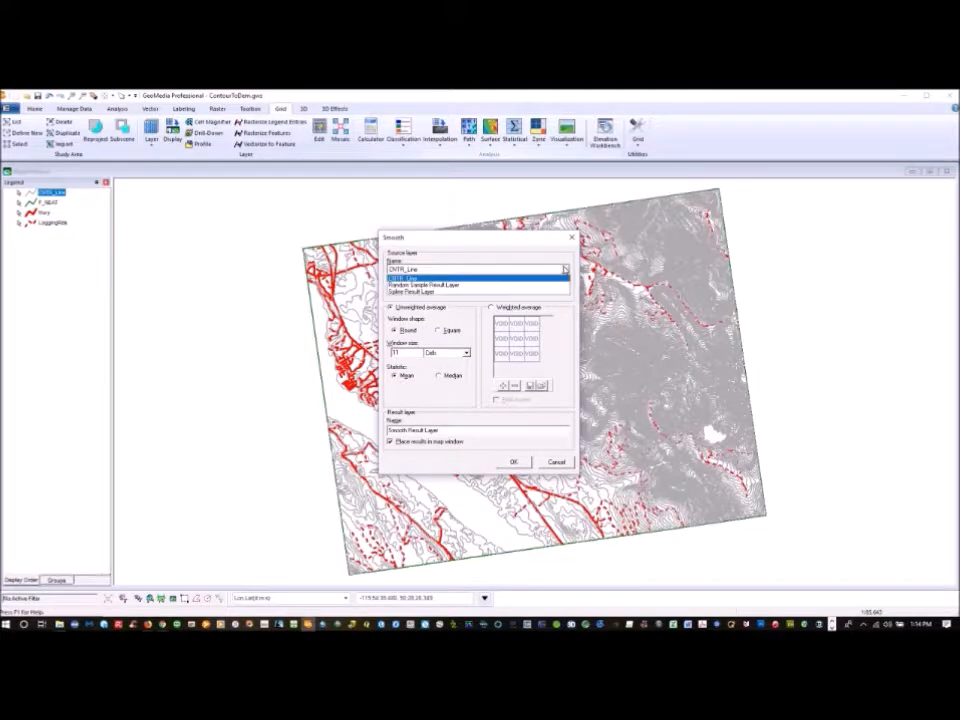
click(450, 291)
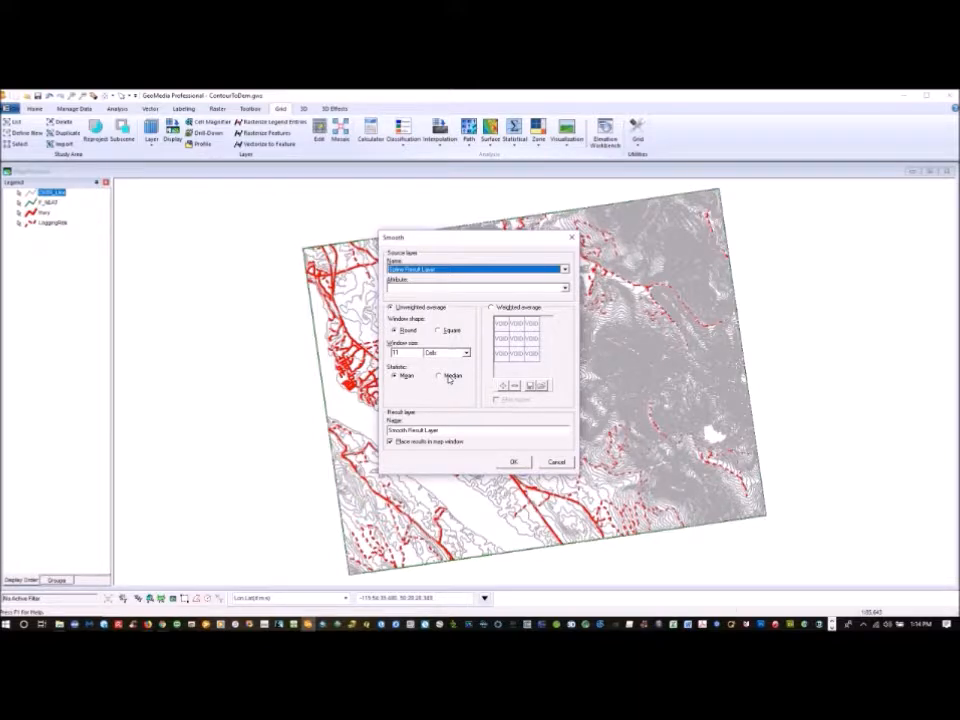
click(391, 446)
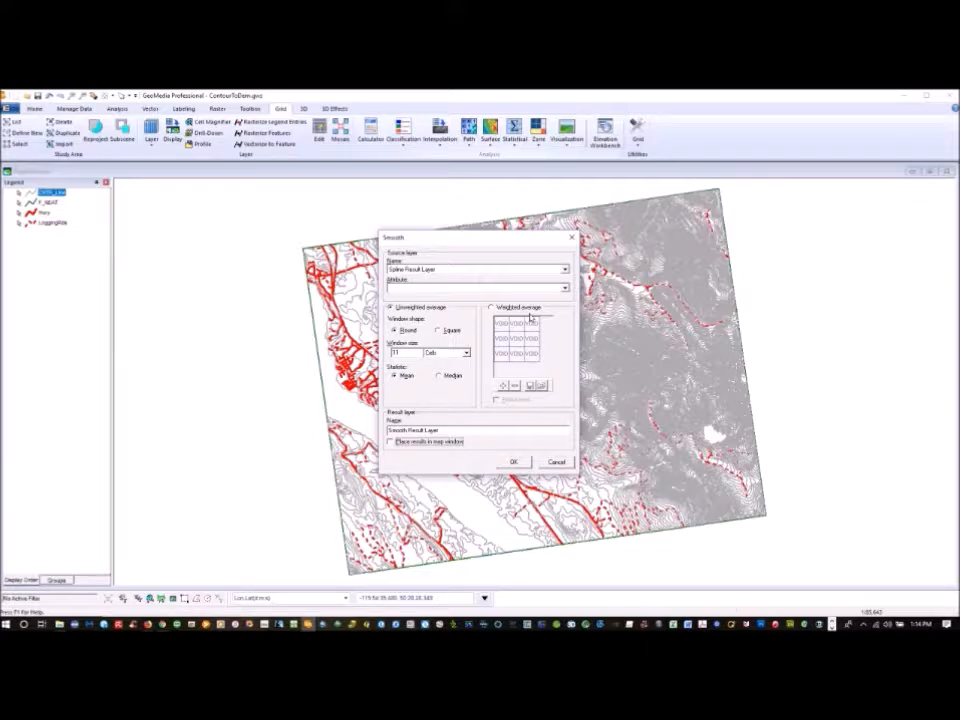
click(515, 463)
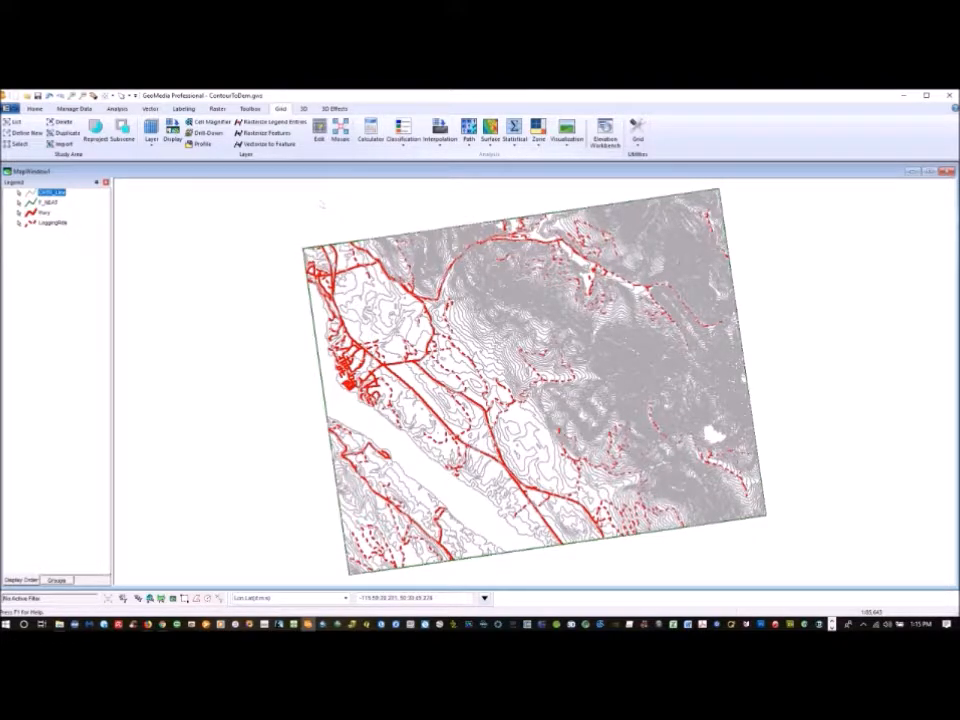
Step: Fill depressions in the Smooth Result Layer into a result layer named DEM, without placing the results in the map window
click(489, 145)
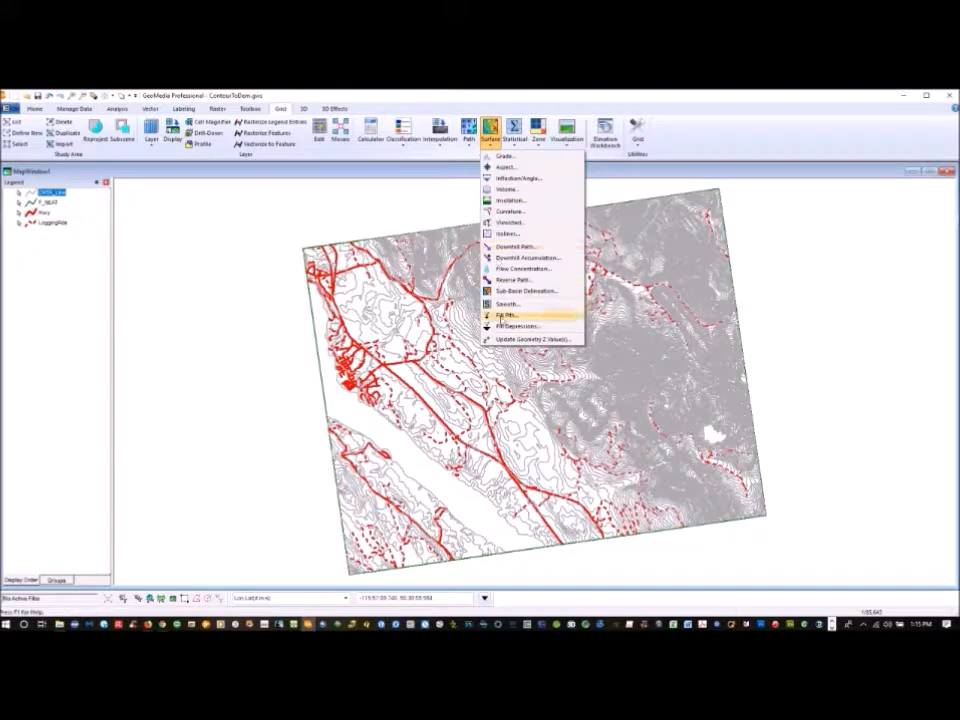
click(504, 327)
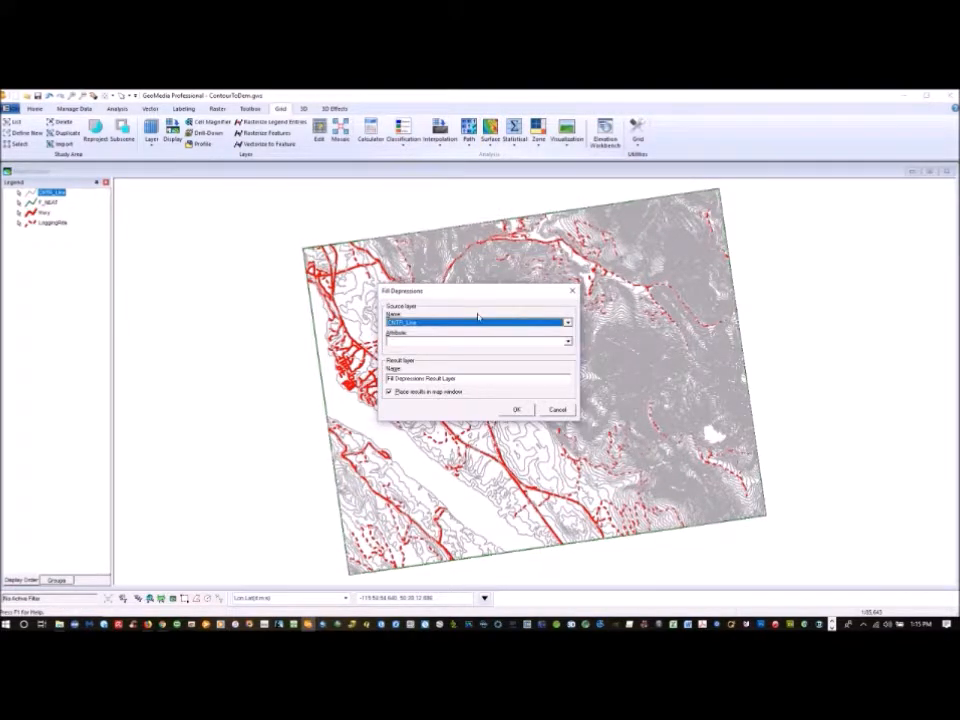
click(567, 325)
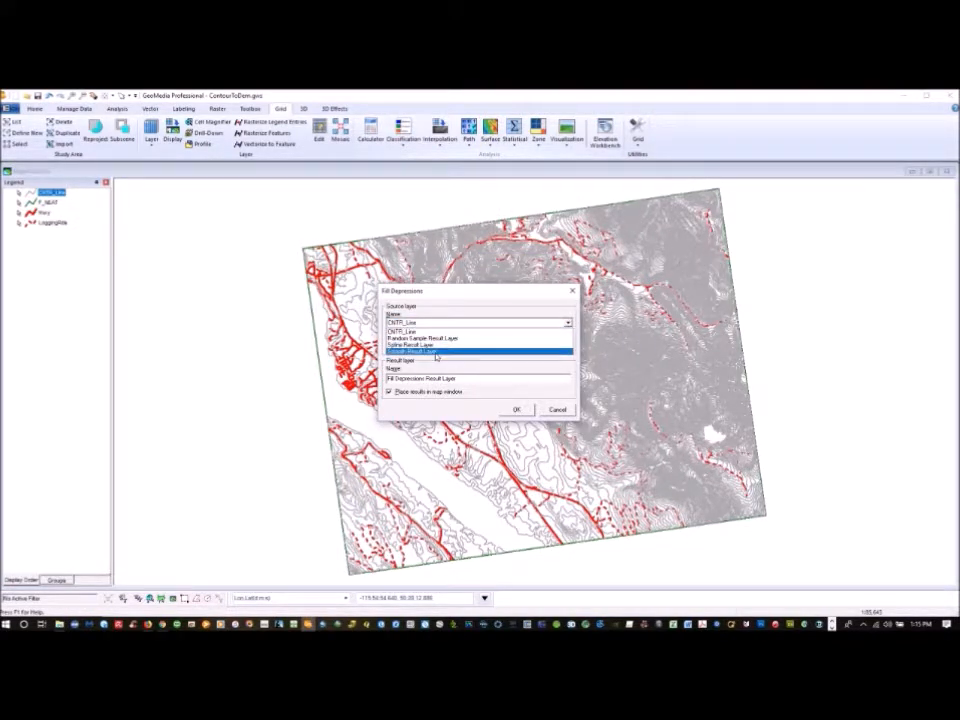
click(420, 349)
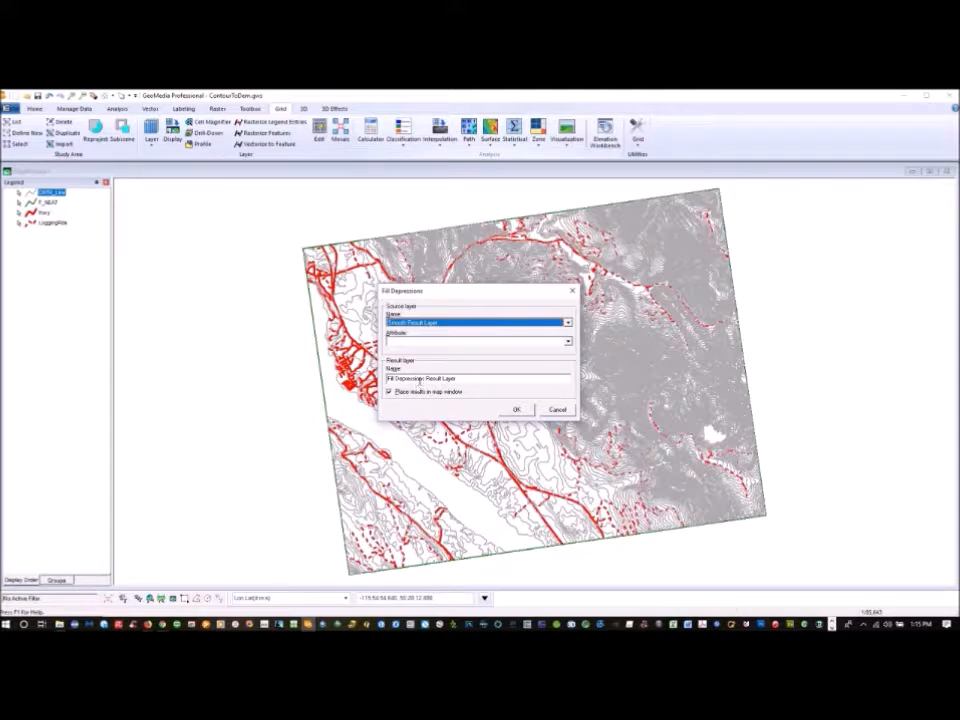
click(410, 342)
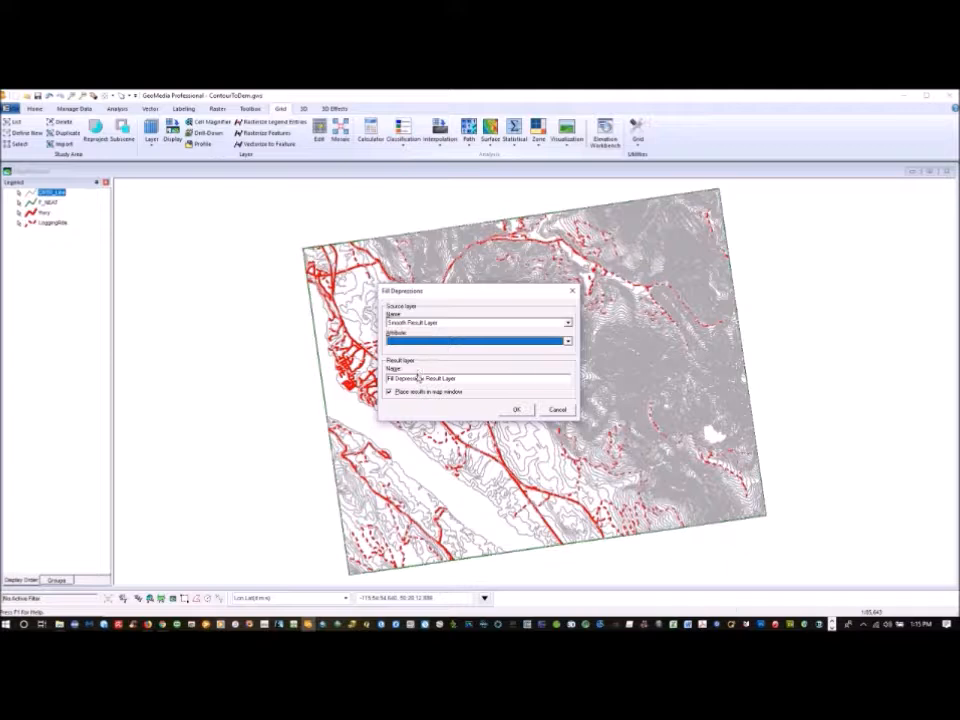
click(436, 379)
click(487, 379)
drag(487, 379, 387, 379)
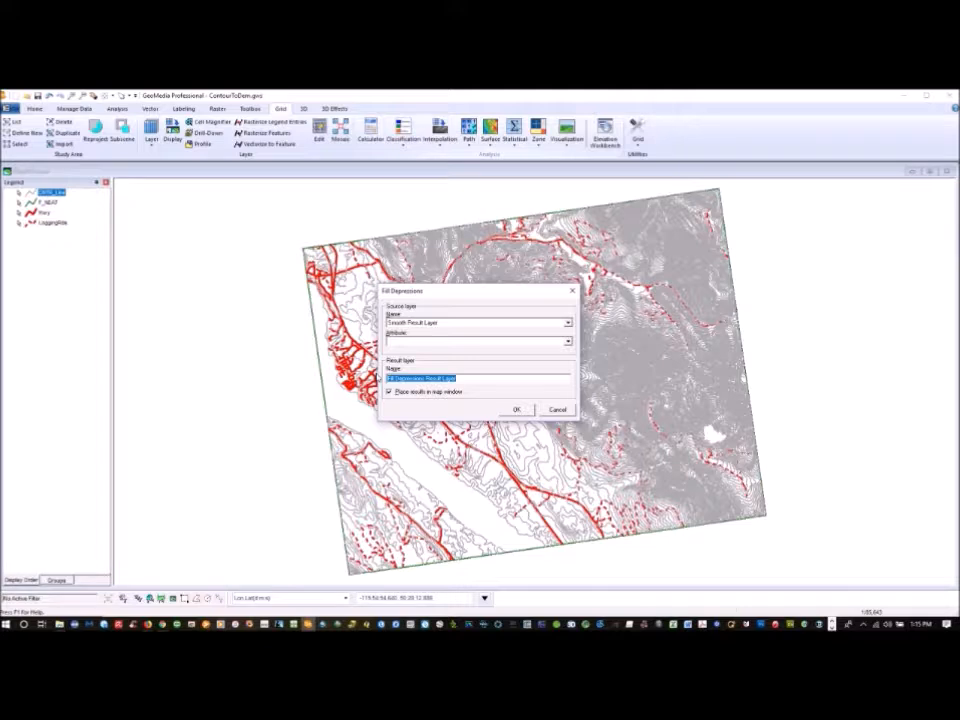
text(DEM)
click(388, 393)
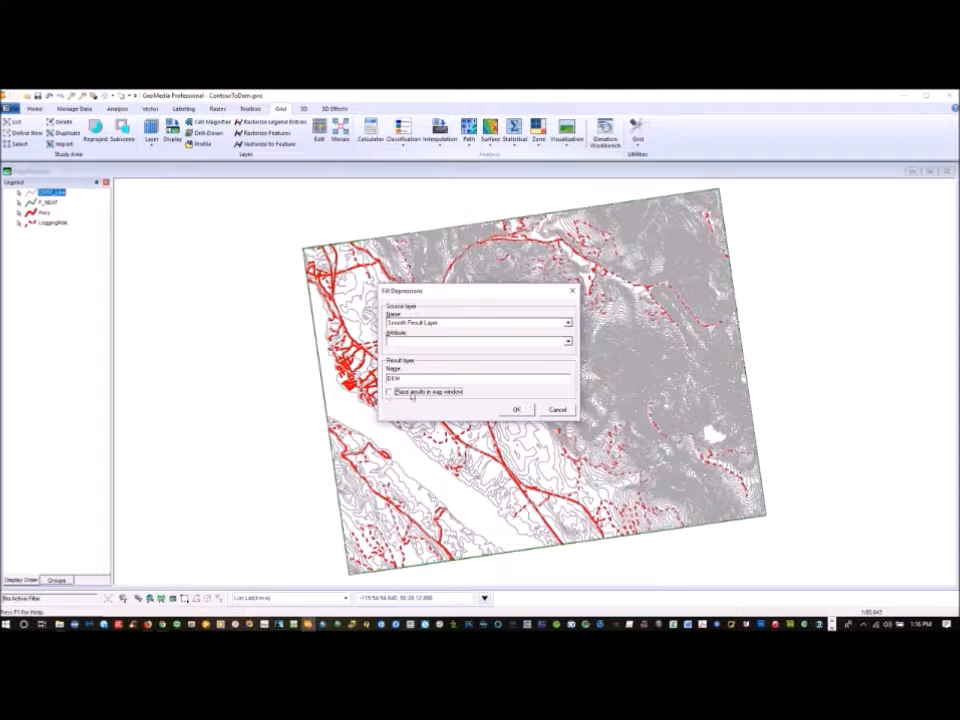
click(519, 410)
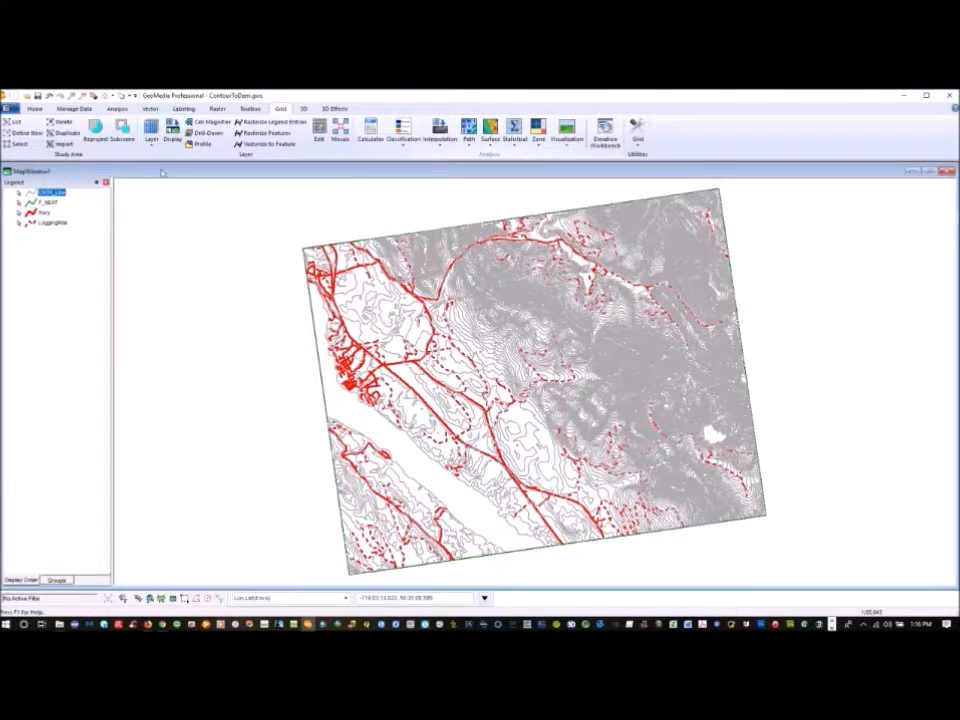
Step: Open the DEM layer in the grid editor, enlarge its window, and move the legend off the raster and lengthen it
click(318, 130)
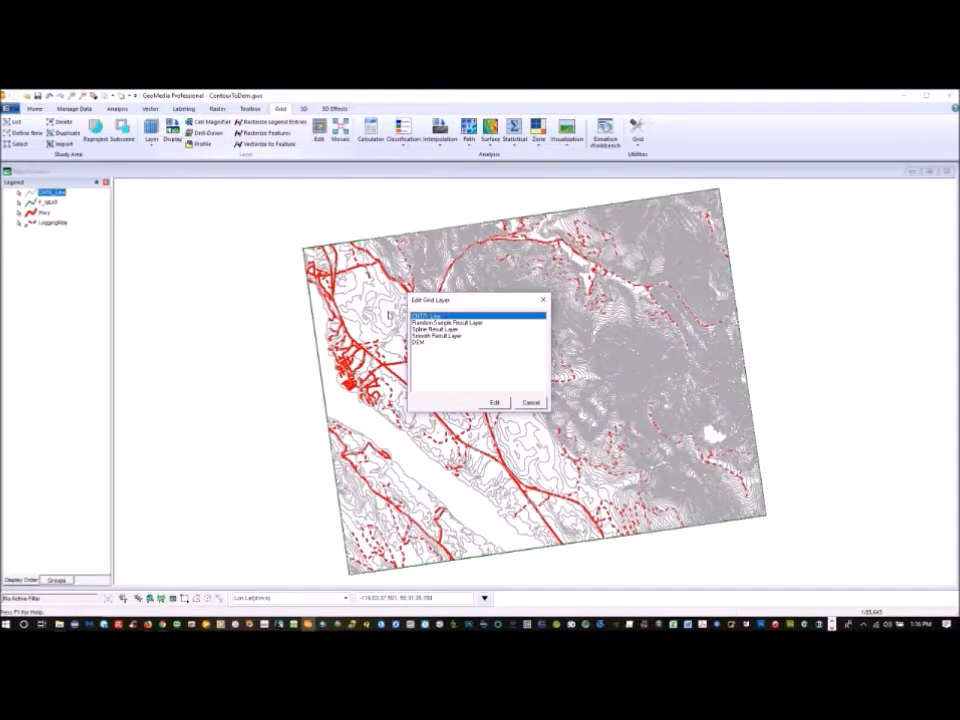
click(424, 342)
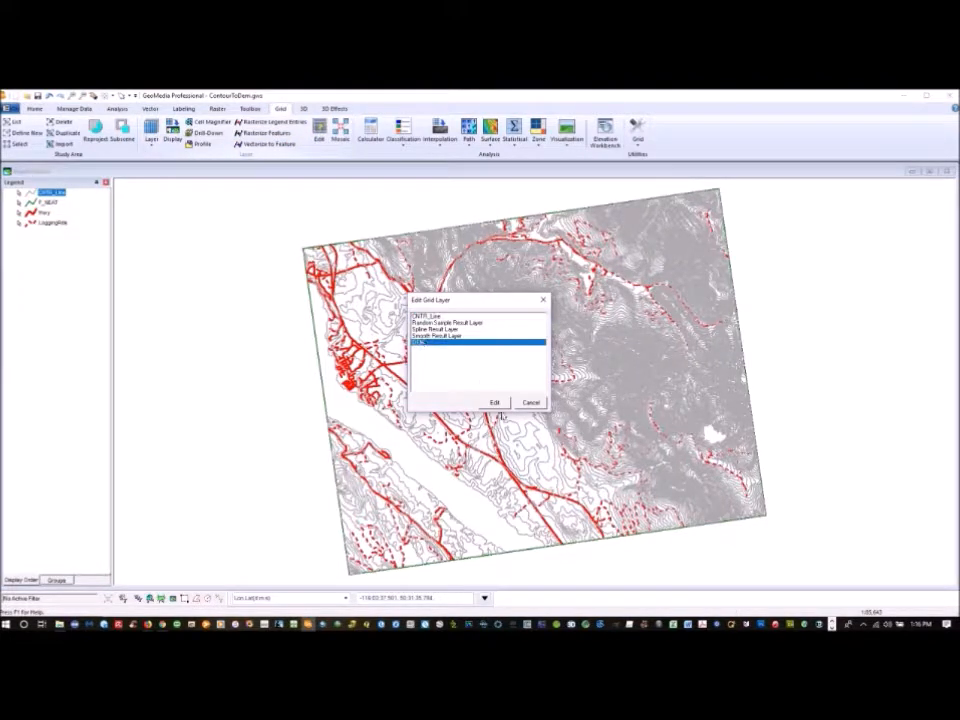
click(495, 402)
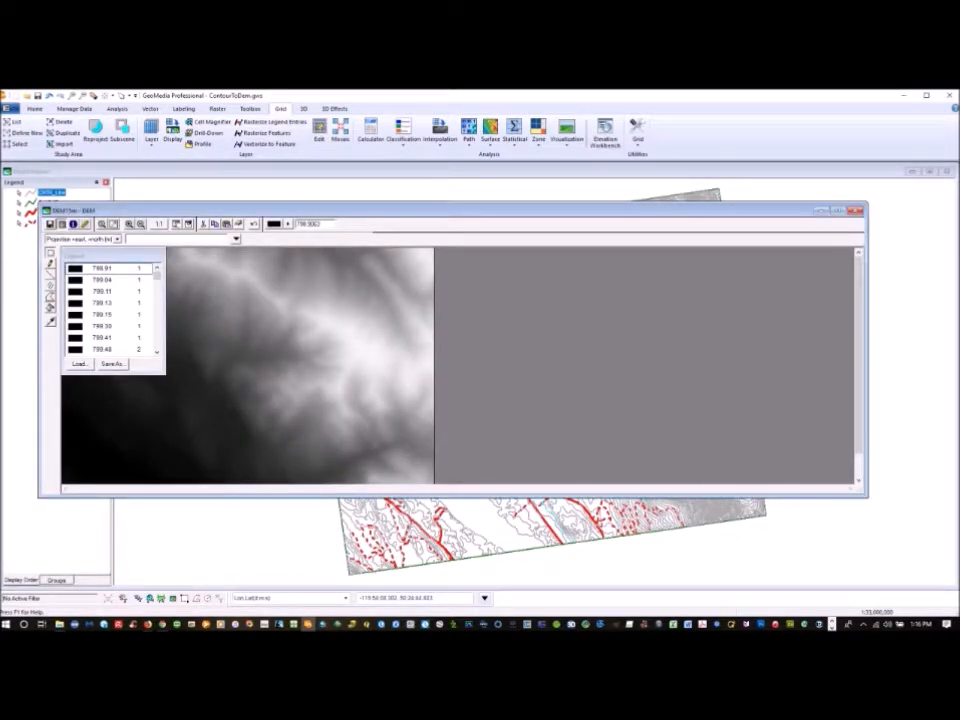
drag(546, 494, 540, 568)
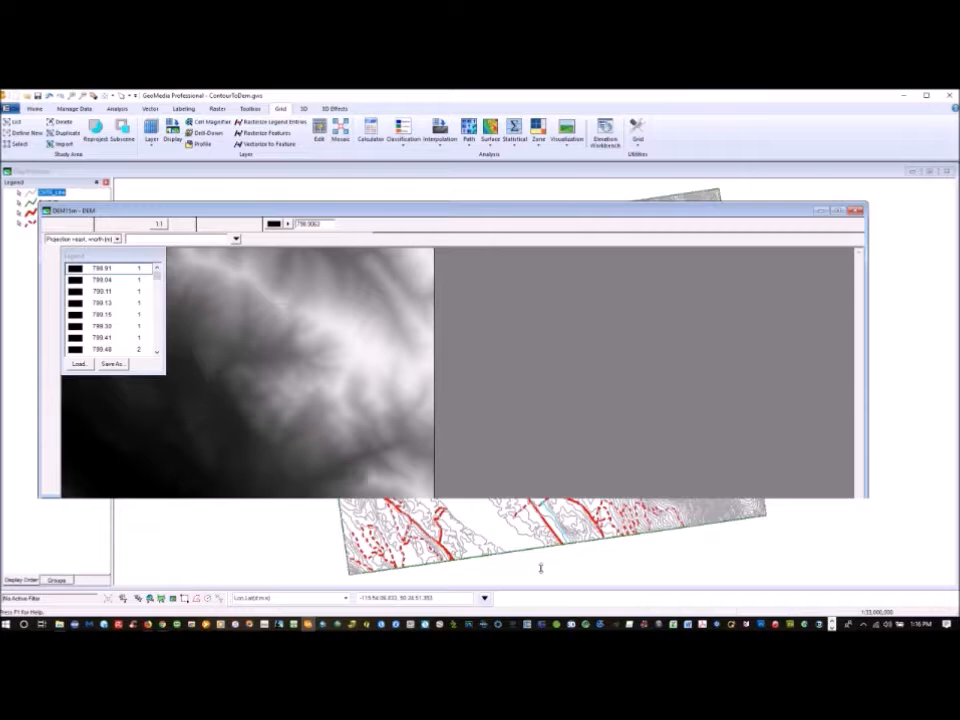
click(110, 257)
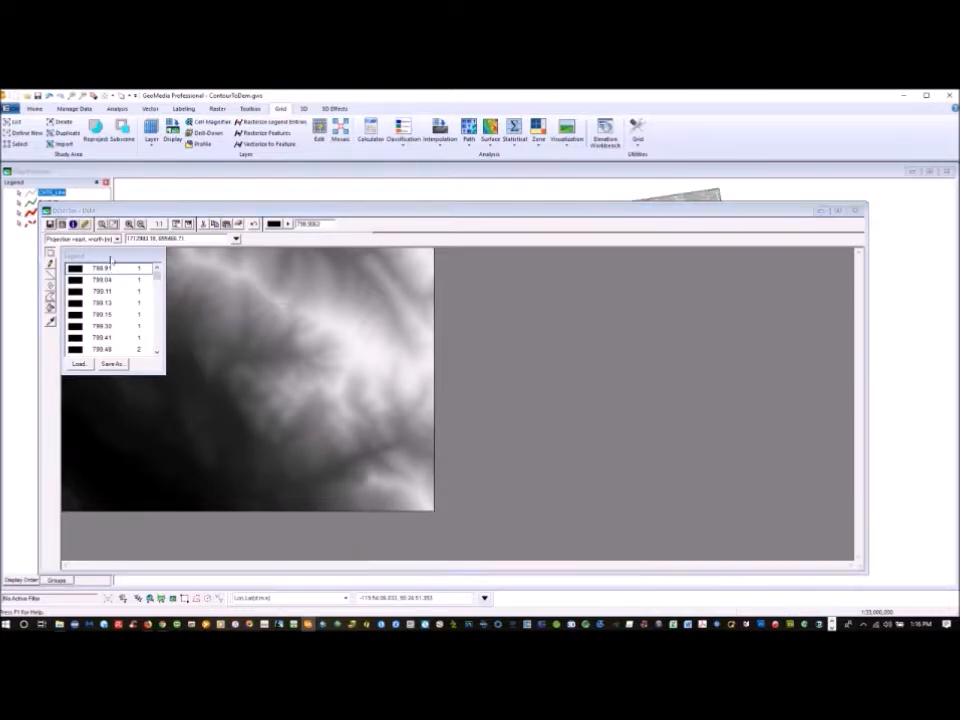
drag(663, 299, 672, 276)
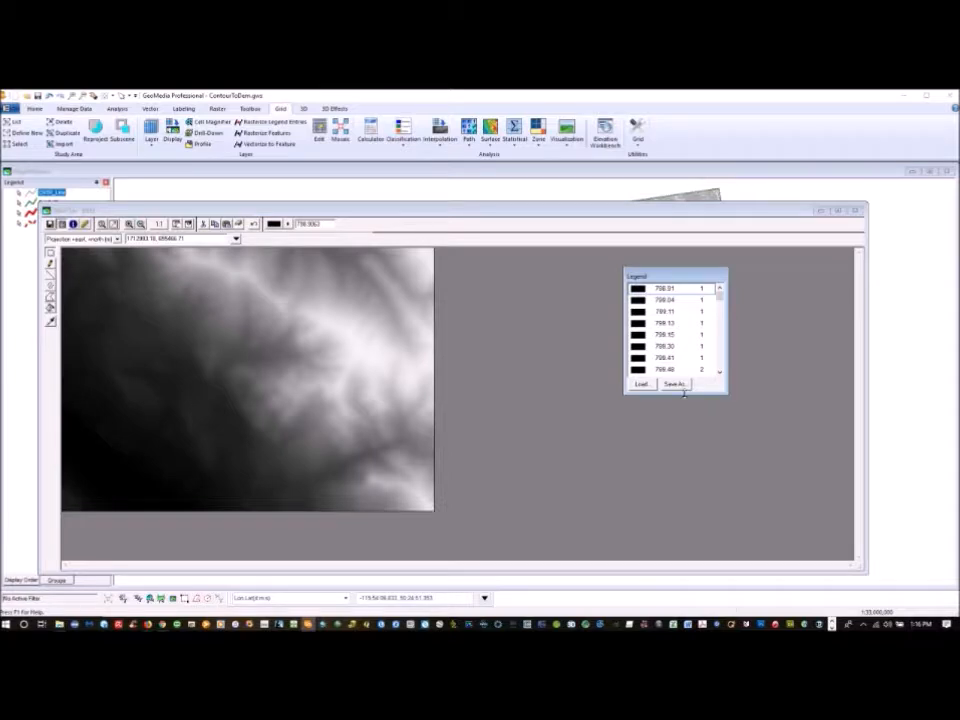
drag(684, 533, 682, 546)
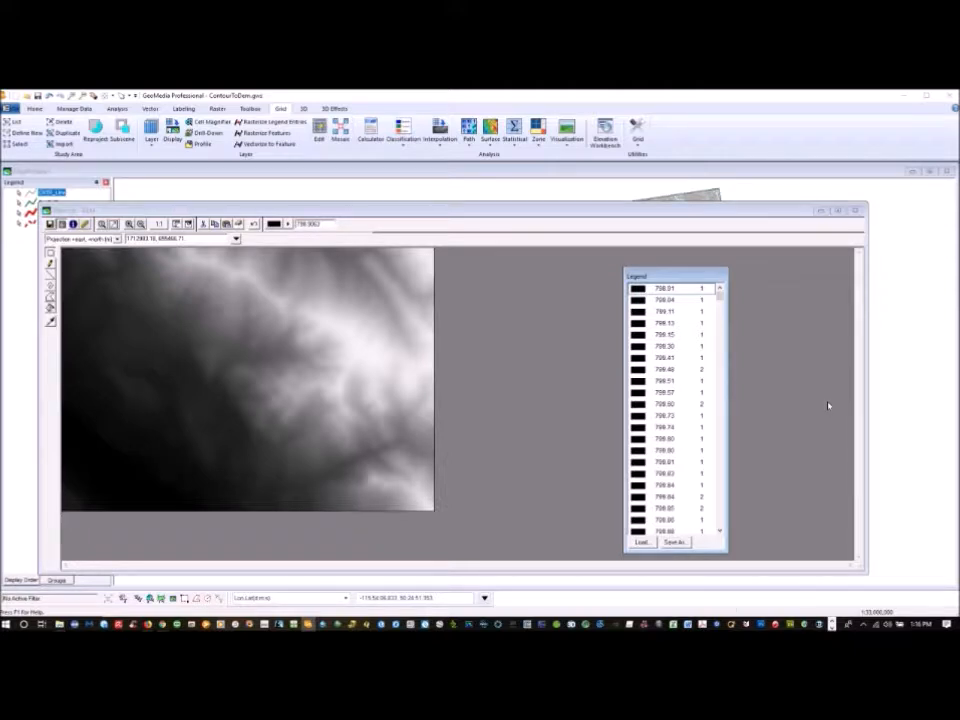
Step: Select all values in the DEM legend, from the lowest to the highest, and open Color Sequence for them
click(639, 290)
click(640, 291)
click(639, 290)
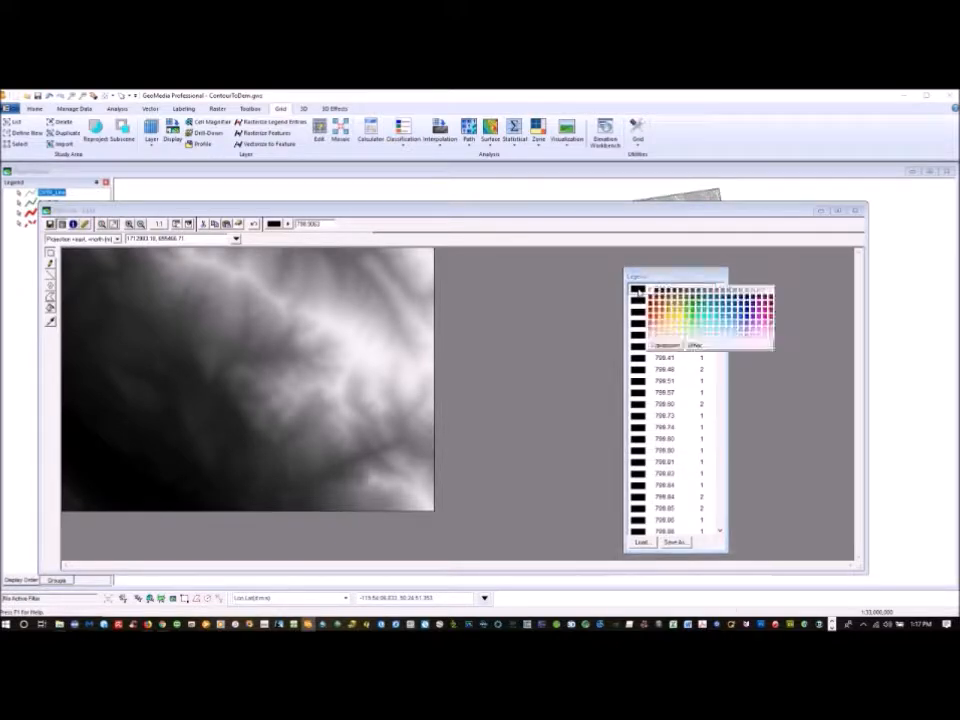
click(727, 440)
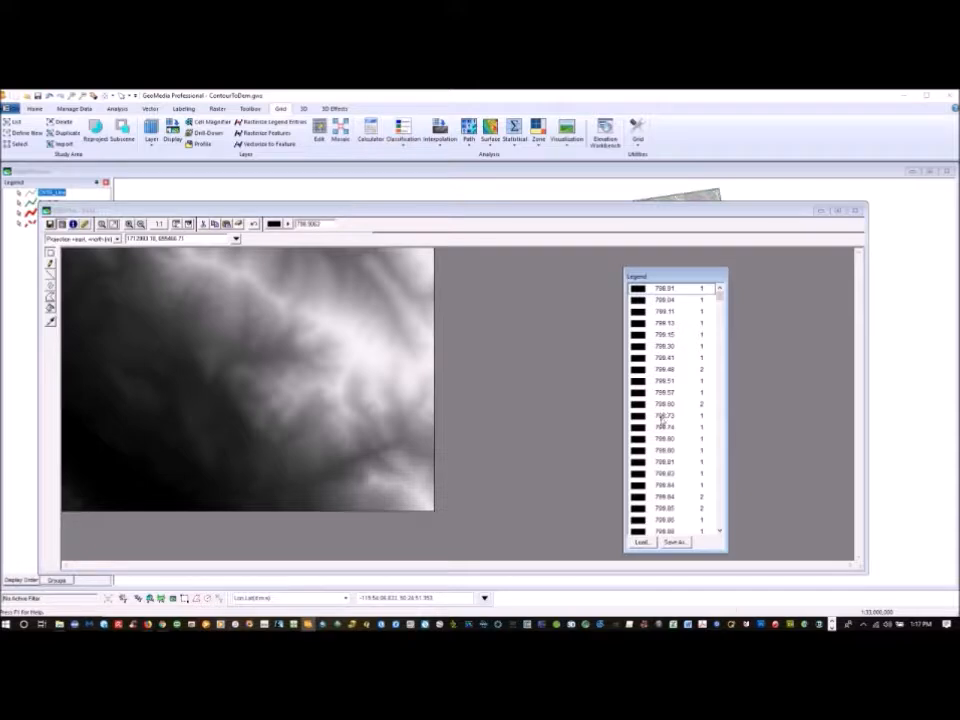
drag(720, 298, 731, 552)
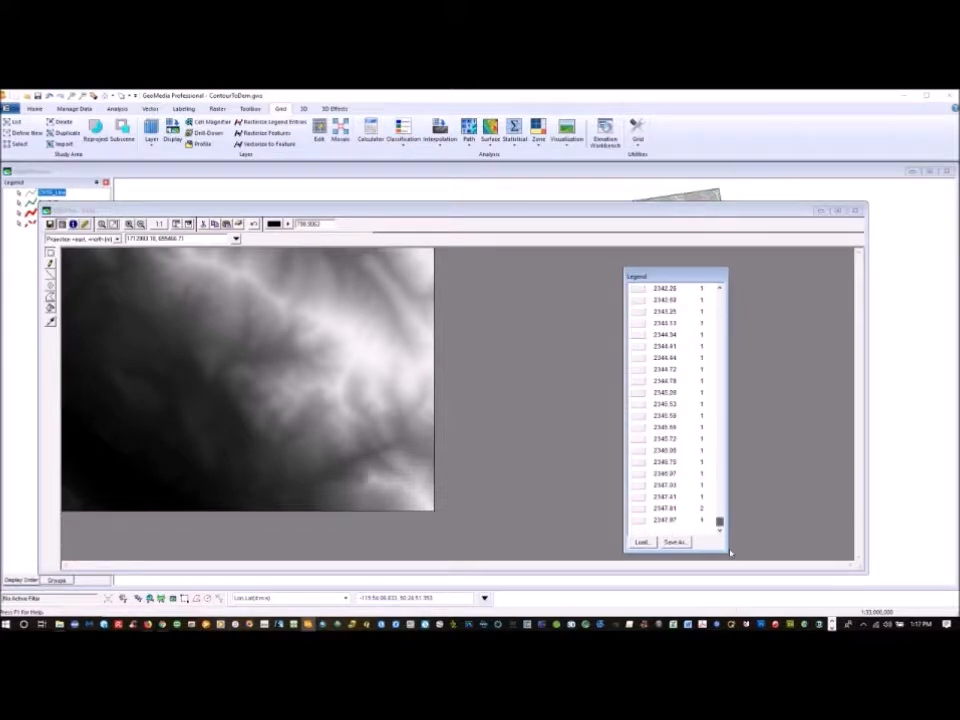
shift+click(636, 521)
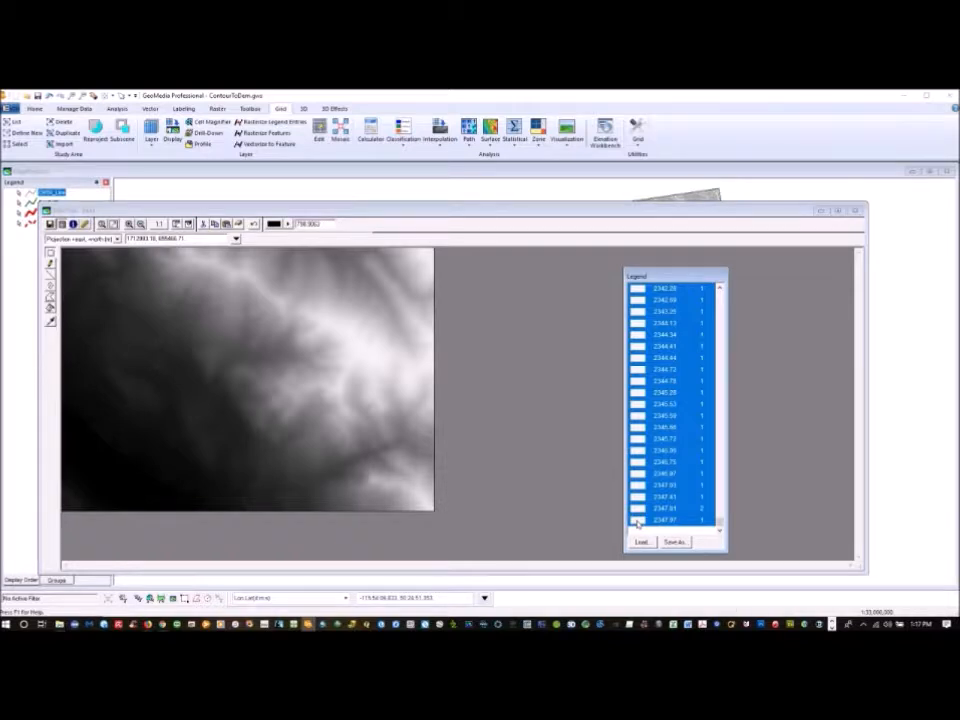
right_click(637, 524)
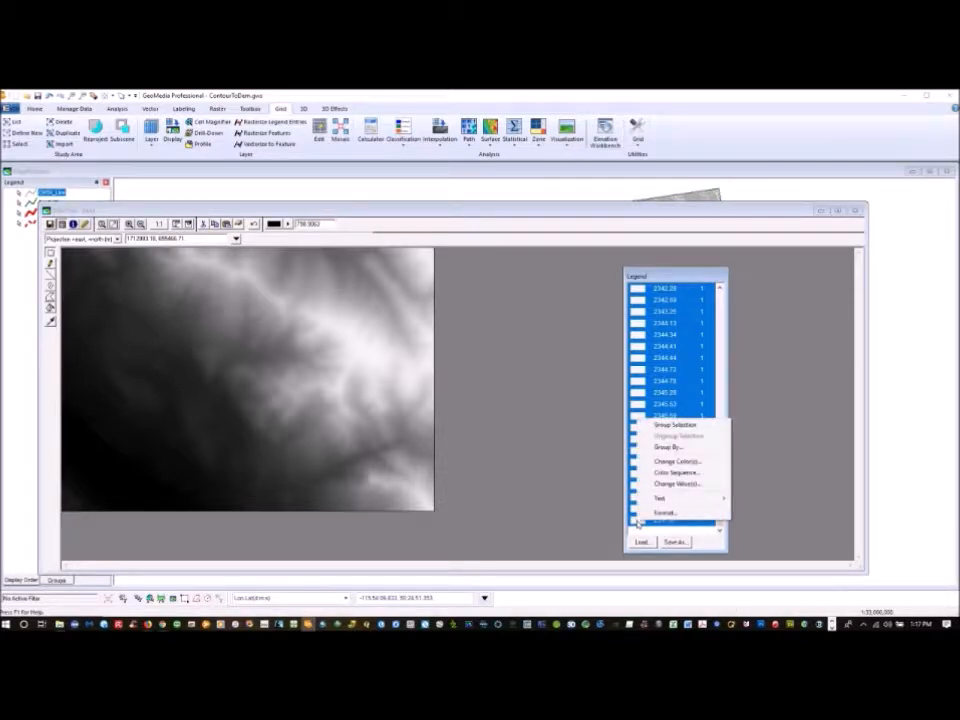
click(679, 474)
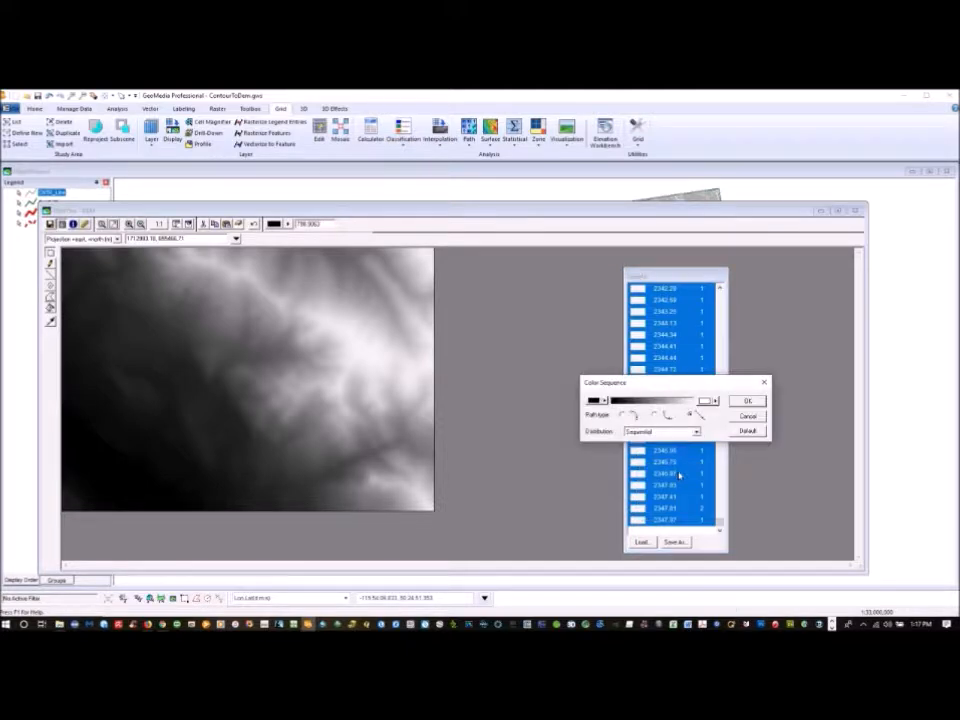
Step: Apply a dark green to red color sequence to the selected values, using the curved path through yellow and Sequential distribution
click(592, 401)
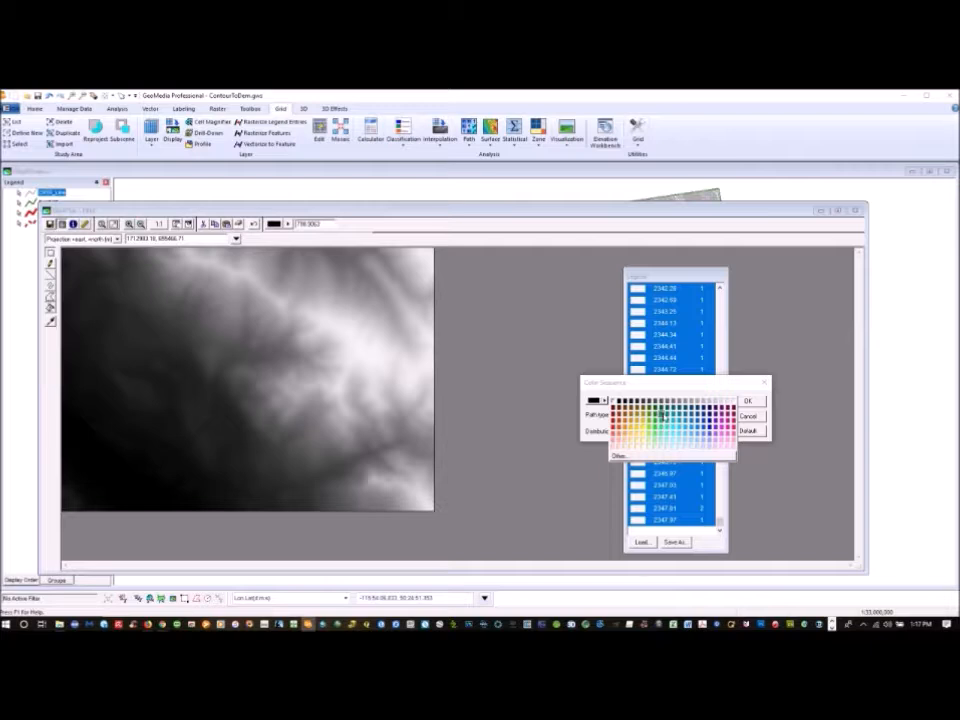
click(657, 413)
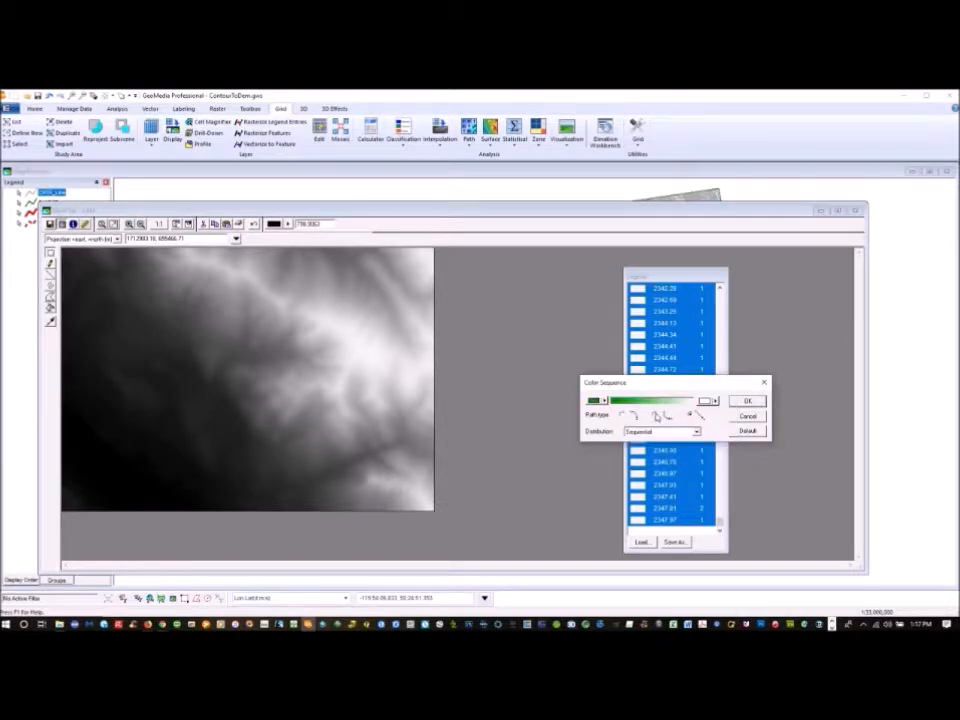
click(704, 402)
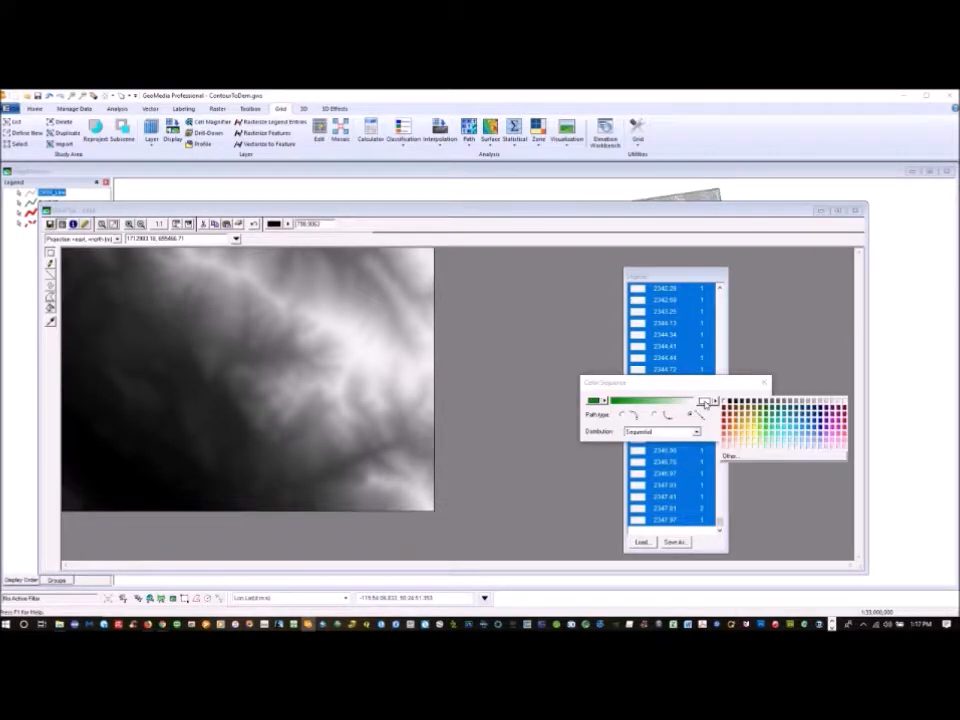
click(723, 423)
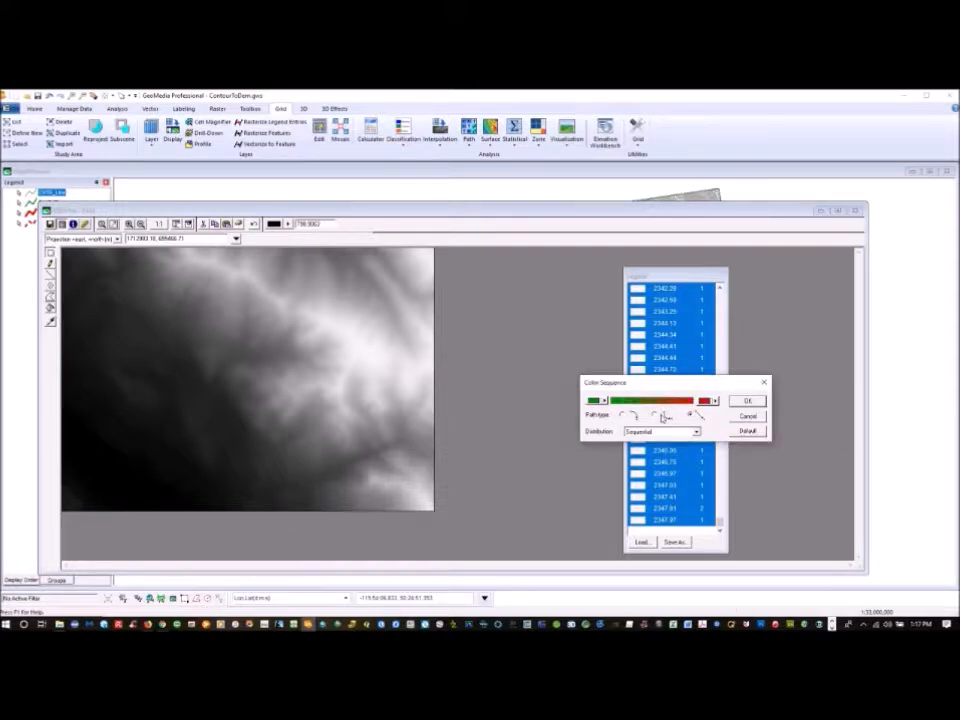
click(655, 417)
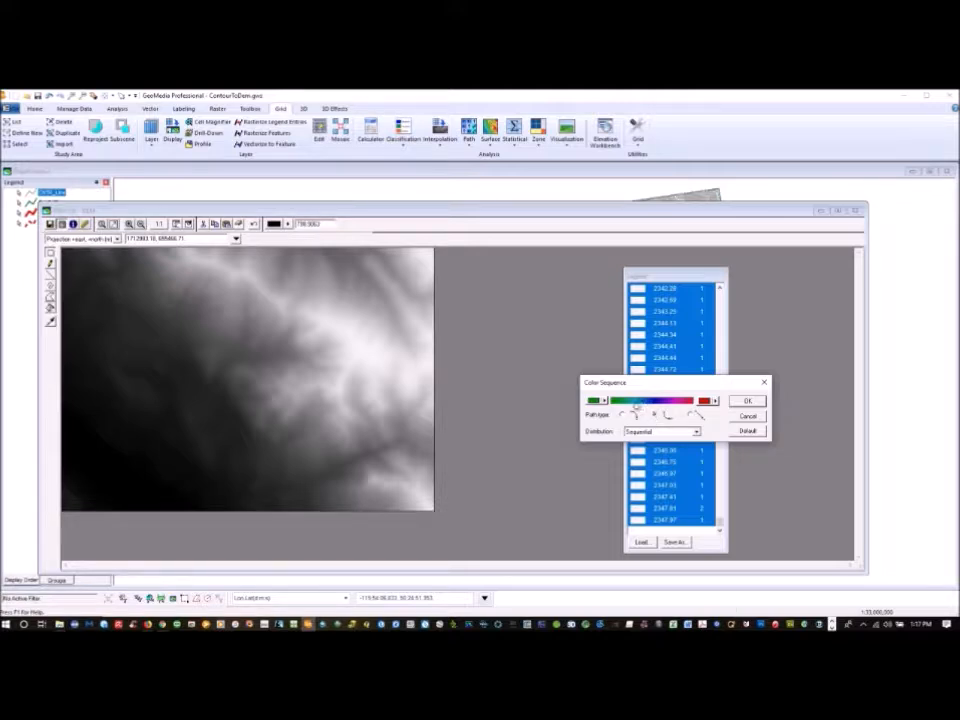
click(694, 415)
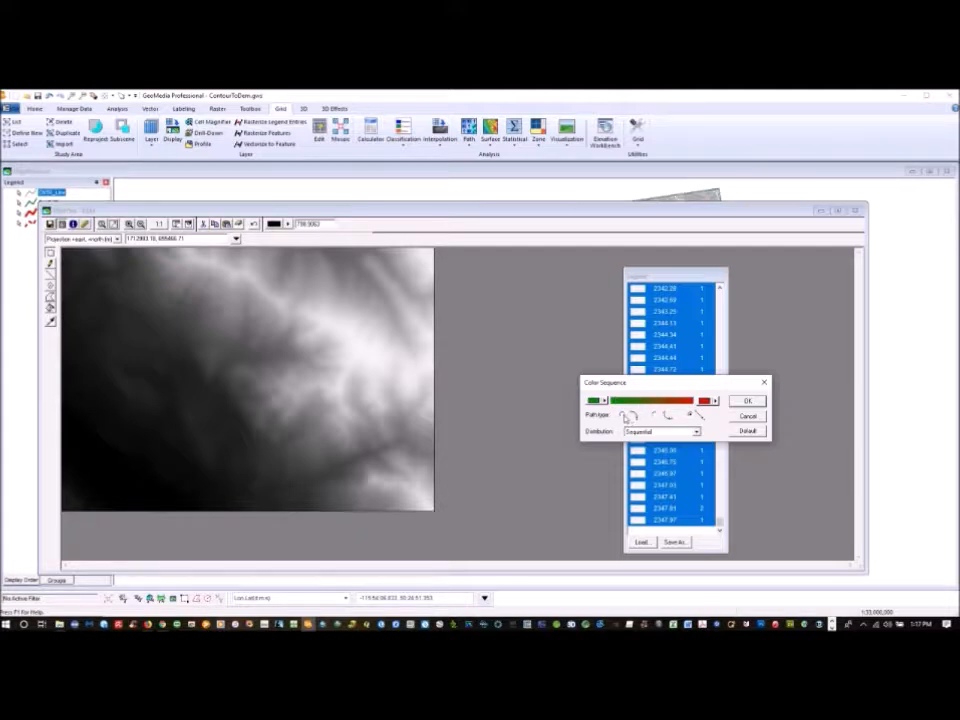
click(626, 416)
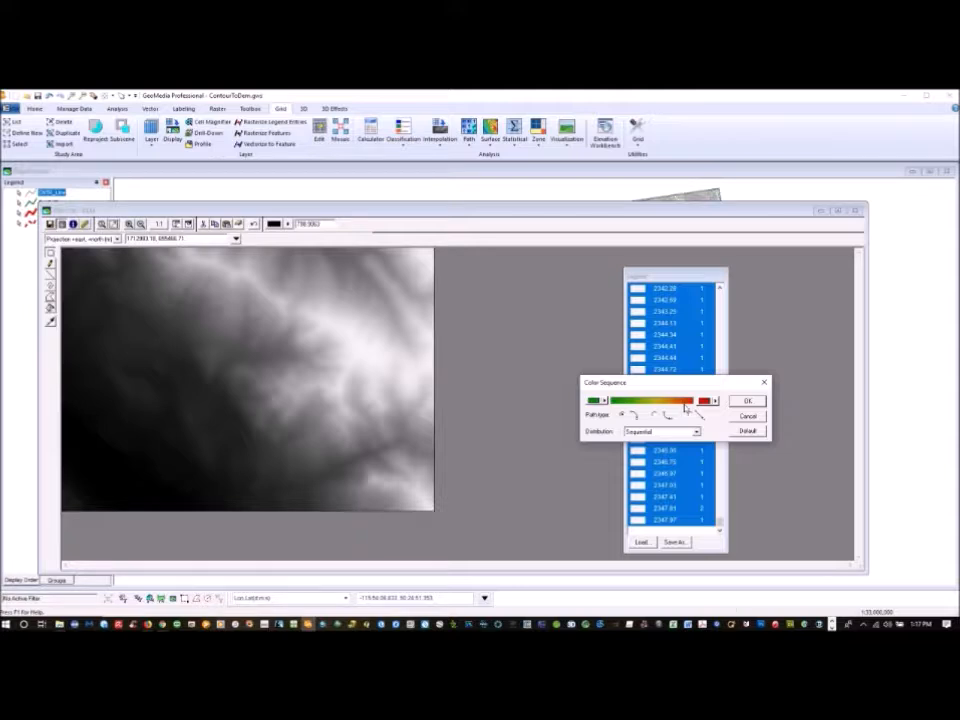
click(748, 401)
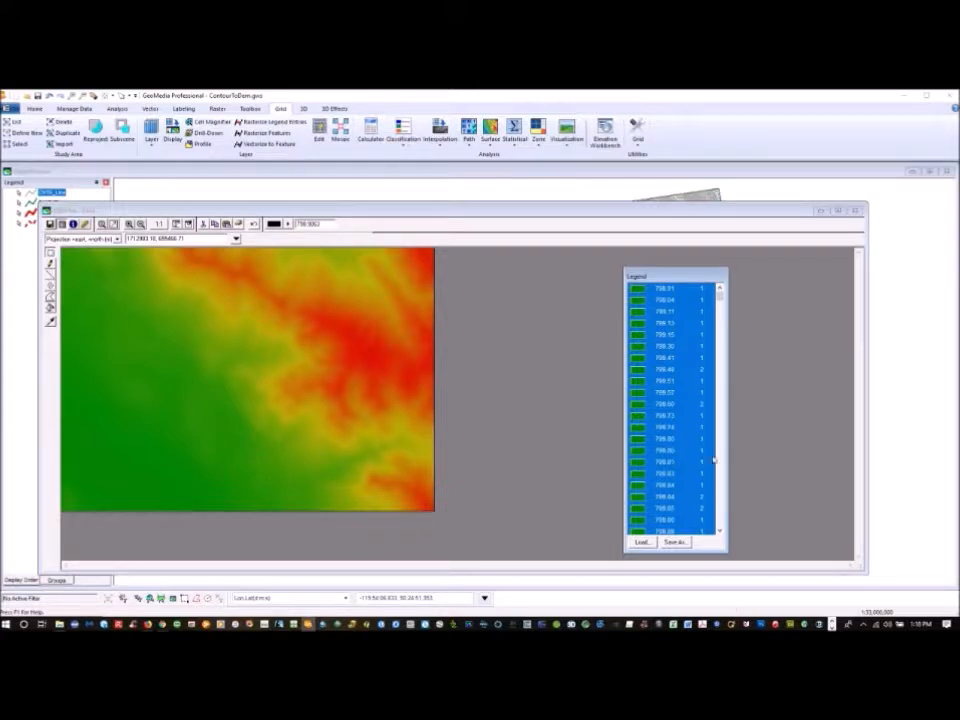
Step: Look through the recolored legend, save the DEM layer, and close its grid editor window
scroll(716, 470, down, 5)
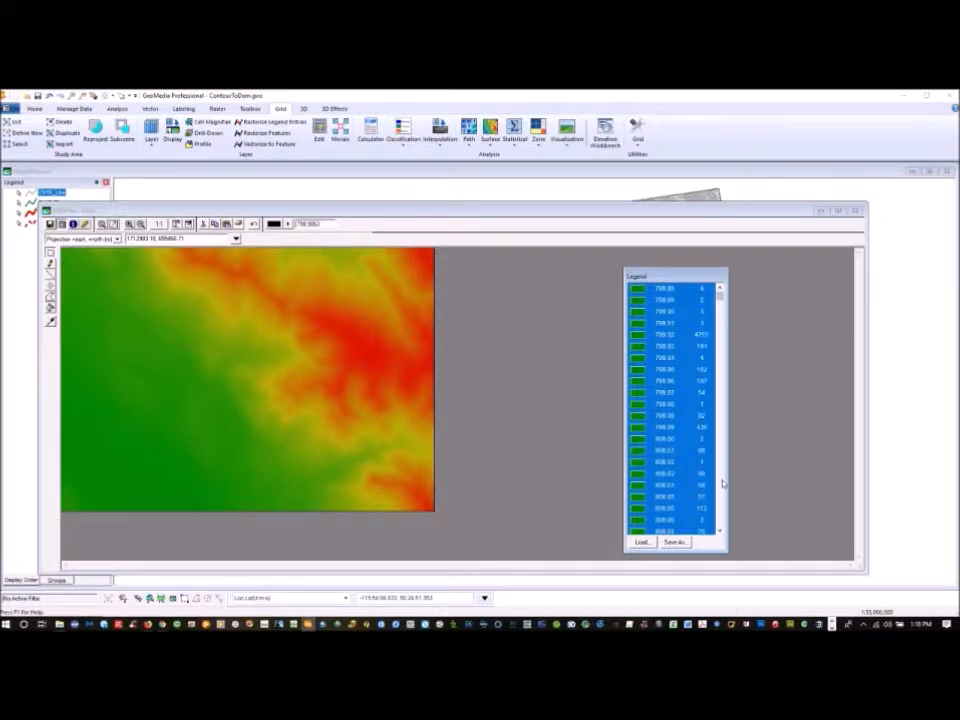
scroll(723, 484, down, 8)
mouse_move(720, 299)
mouse_down()
mouse_move(732, 366)
mouse_move(720, 529)
mouse_move(706, 354)
mouse_move(714, 288)
mouse_up()
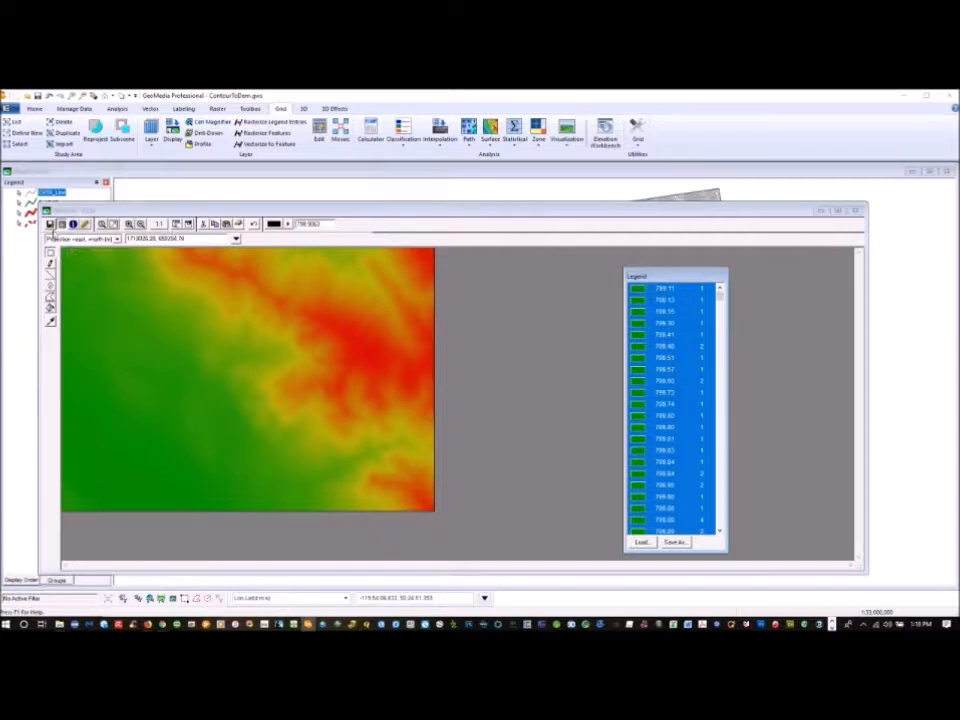
click(51, 225)
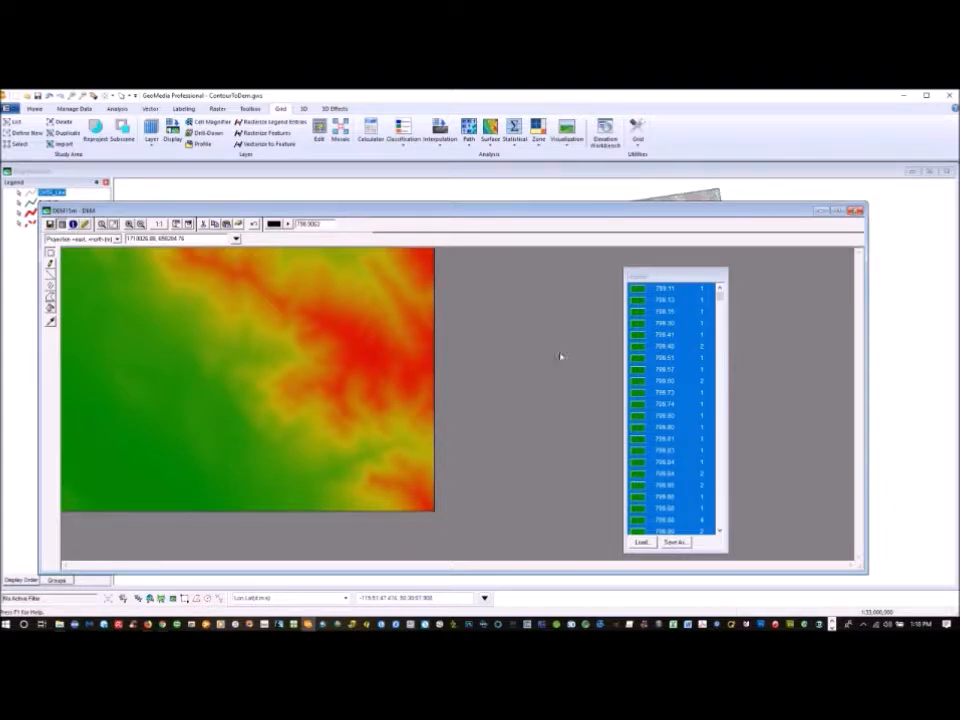
click(858, 211)
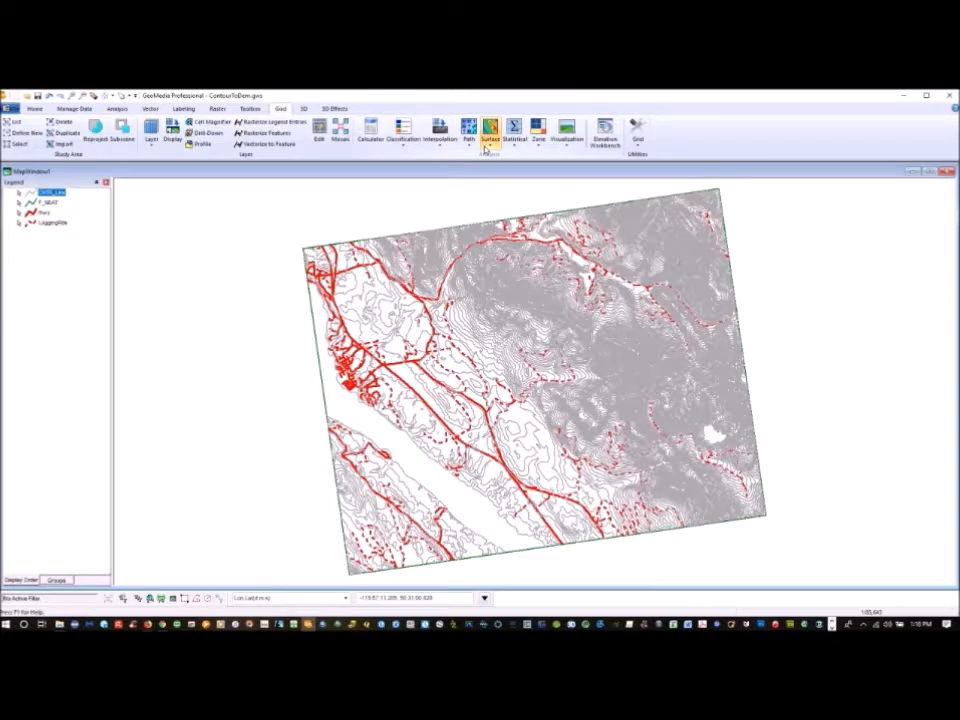
Step: Set up a Shaded Relief with DEM as the source layer, using the Smoothed method with the Smoother degree of smoothing
click(566, 130)
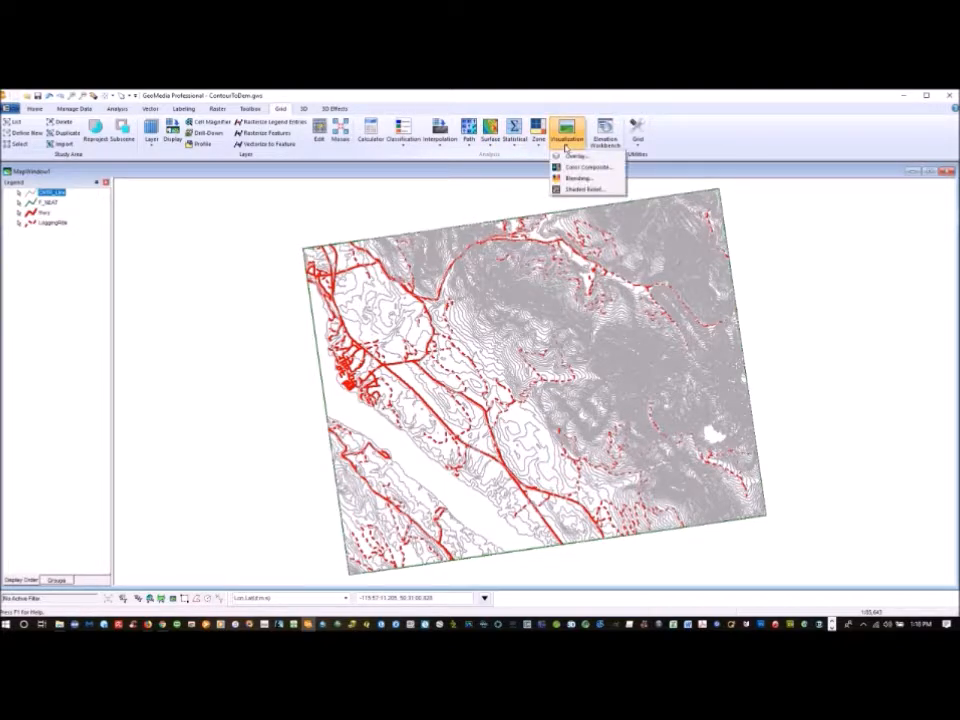
click(580, 189)
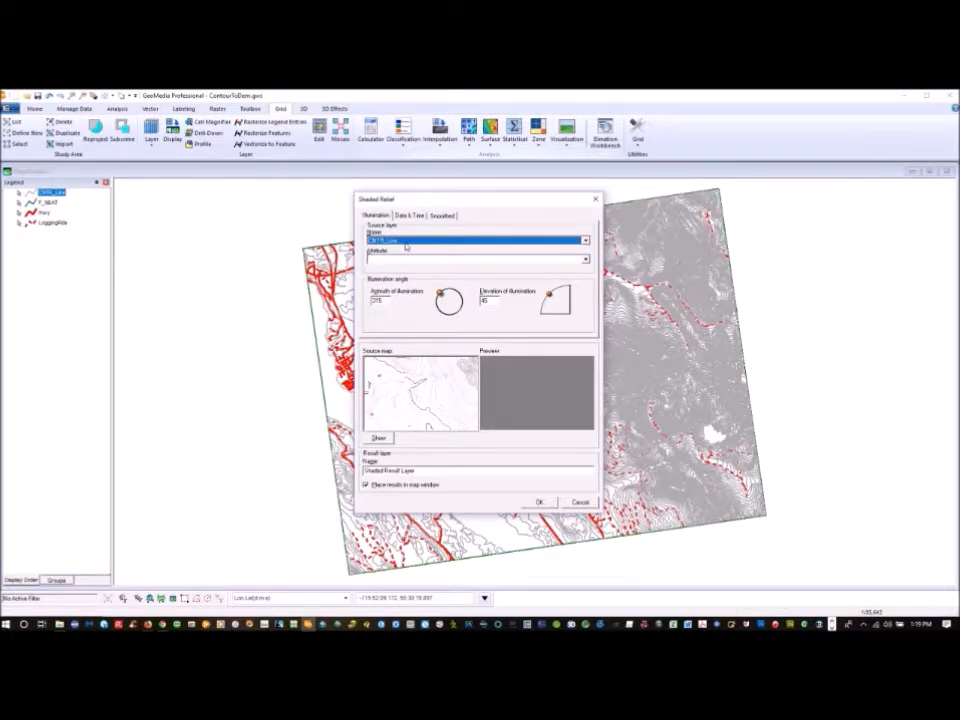
click(567, 242)
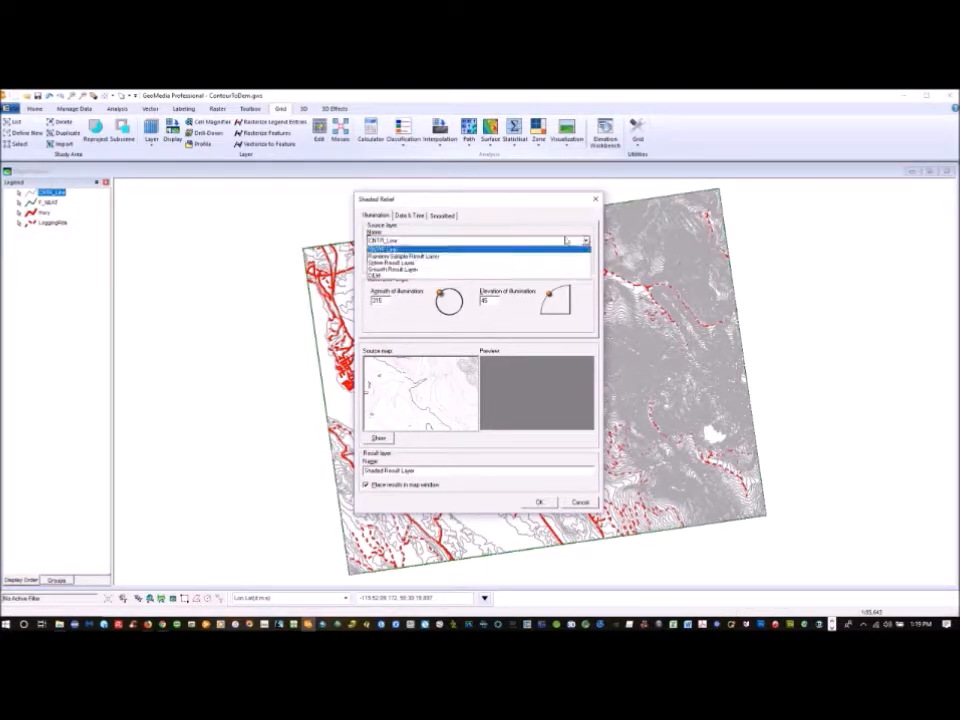
click(398, 277)
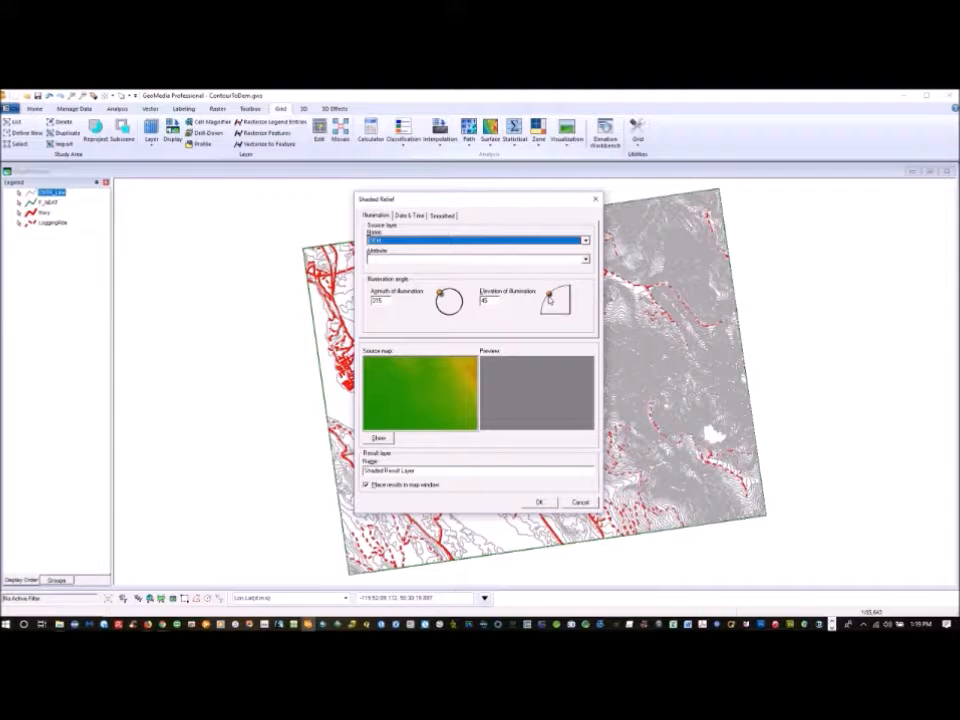
click(580, 260)
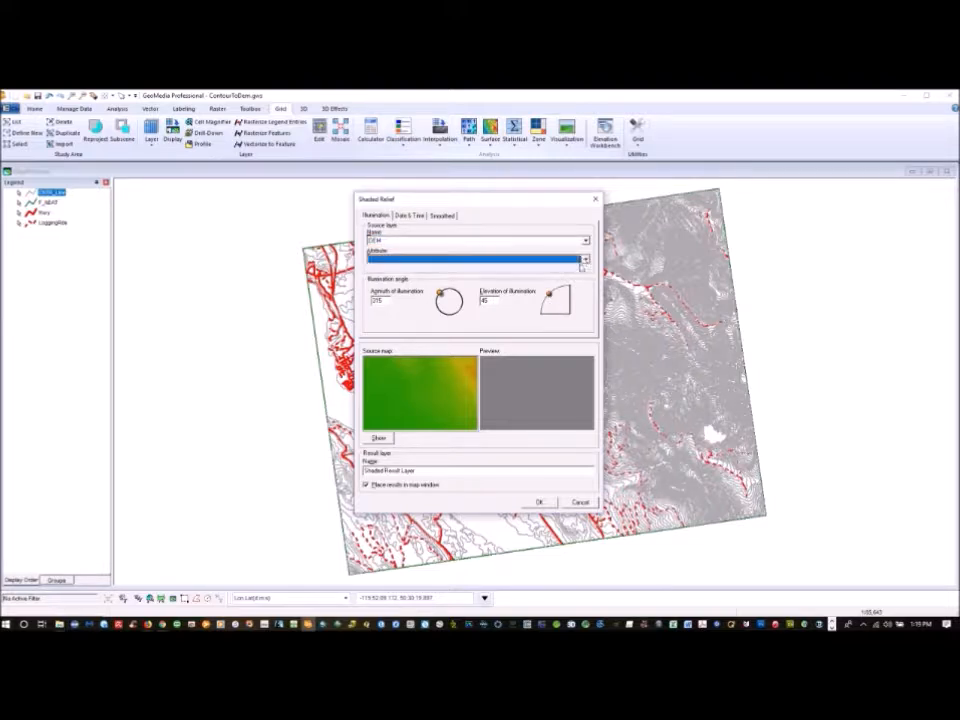
click(549, 297)
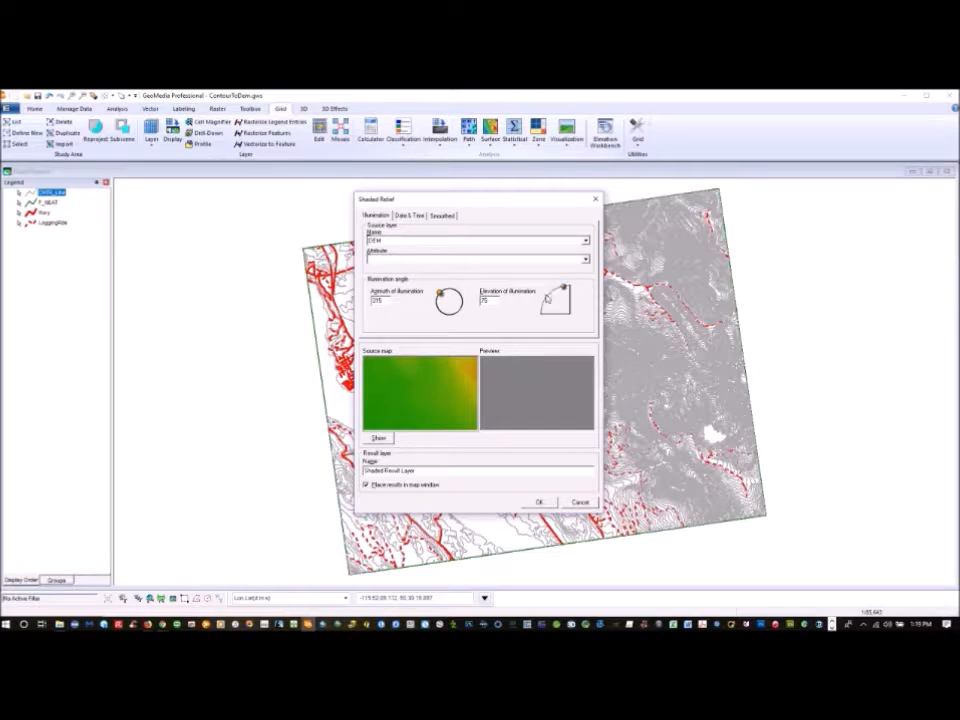
click(442, 216)
click(395, 304)
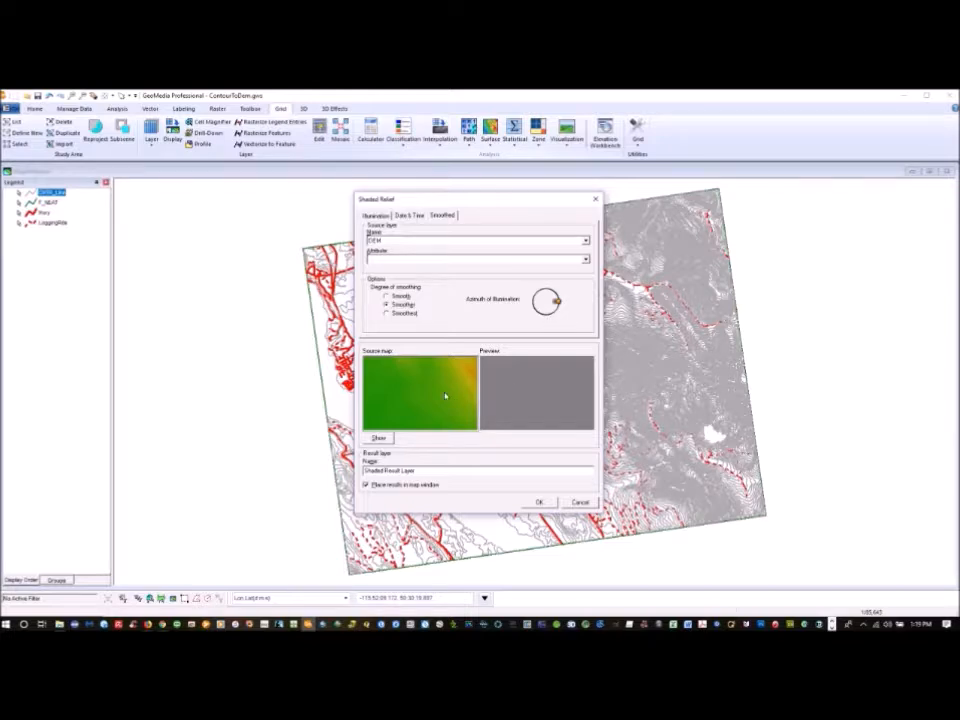
Step: Preview the shading, turn the azimuth of illumination to the northwest, and create the Shaded Result Layer in the map window
click(379, 438)
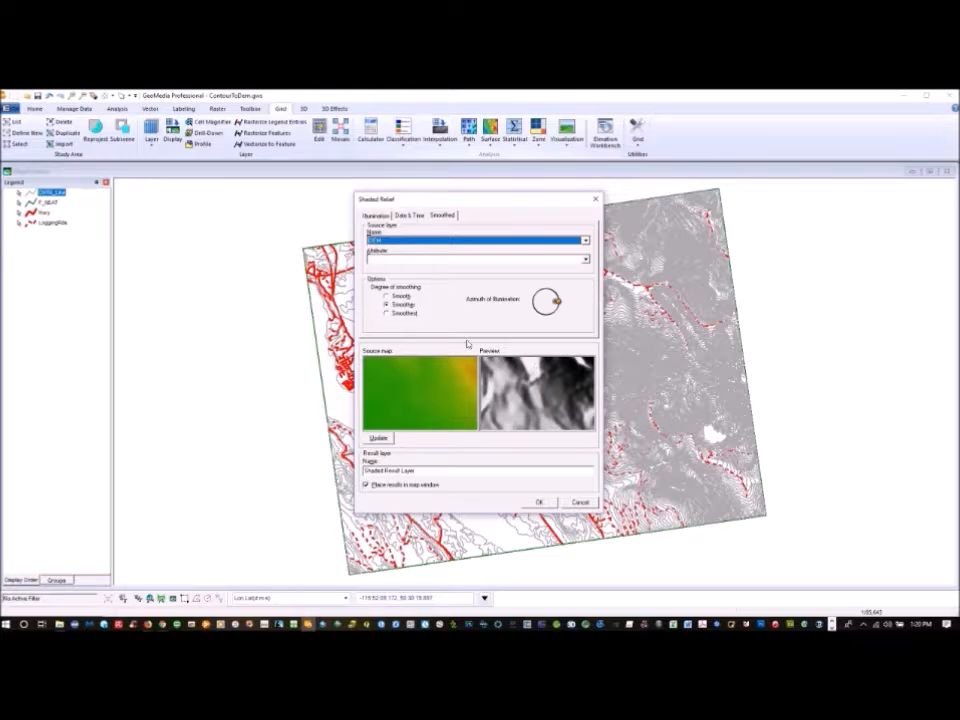
click(556, 301)
drag(557, 301, 555, 294)
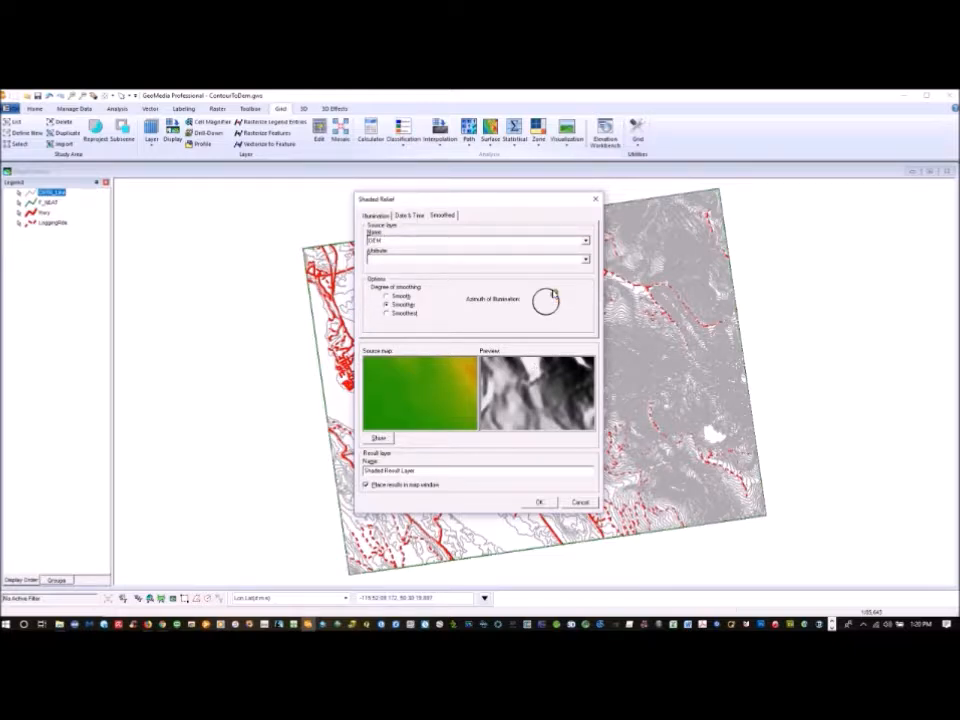
click(380, 439)
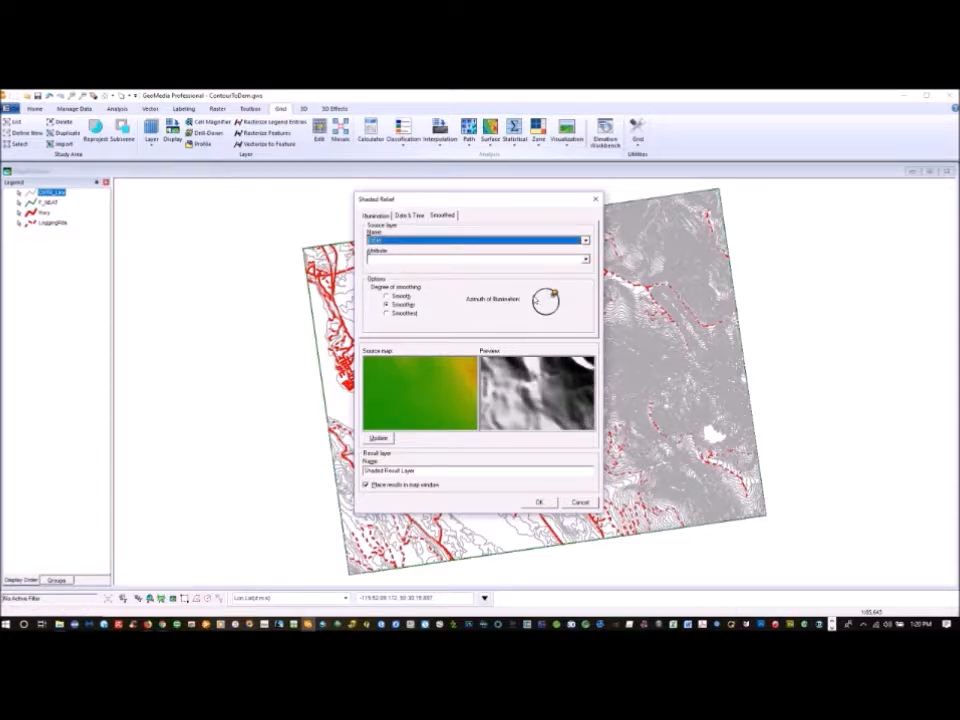
click(536, 301)
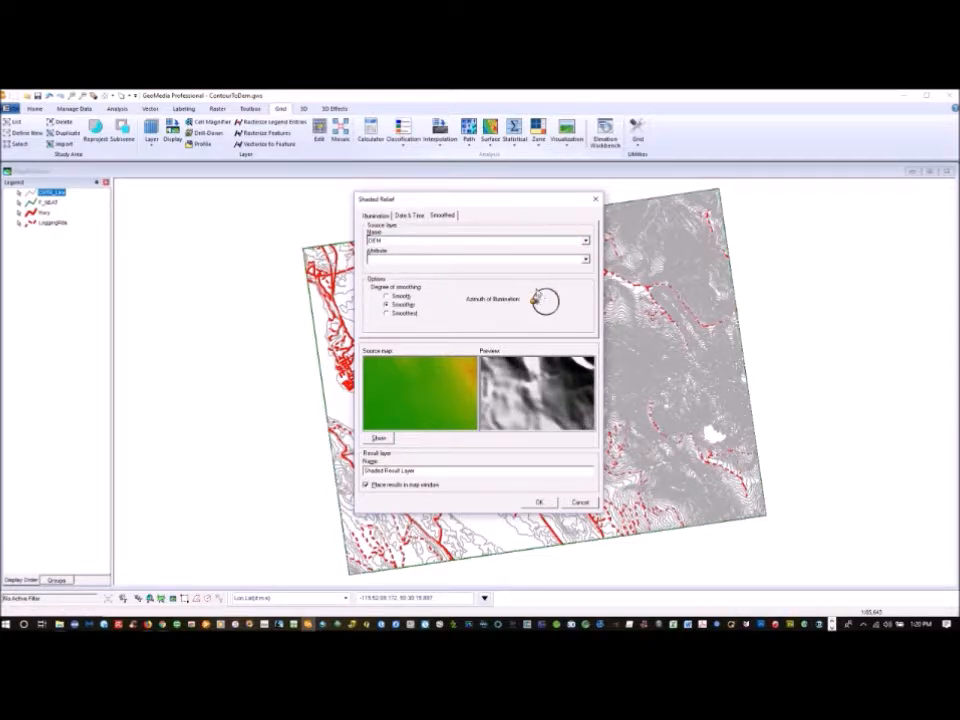
click(537, 295)
click(538, 502)
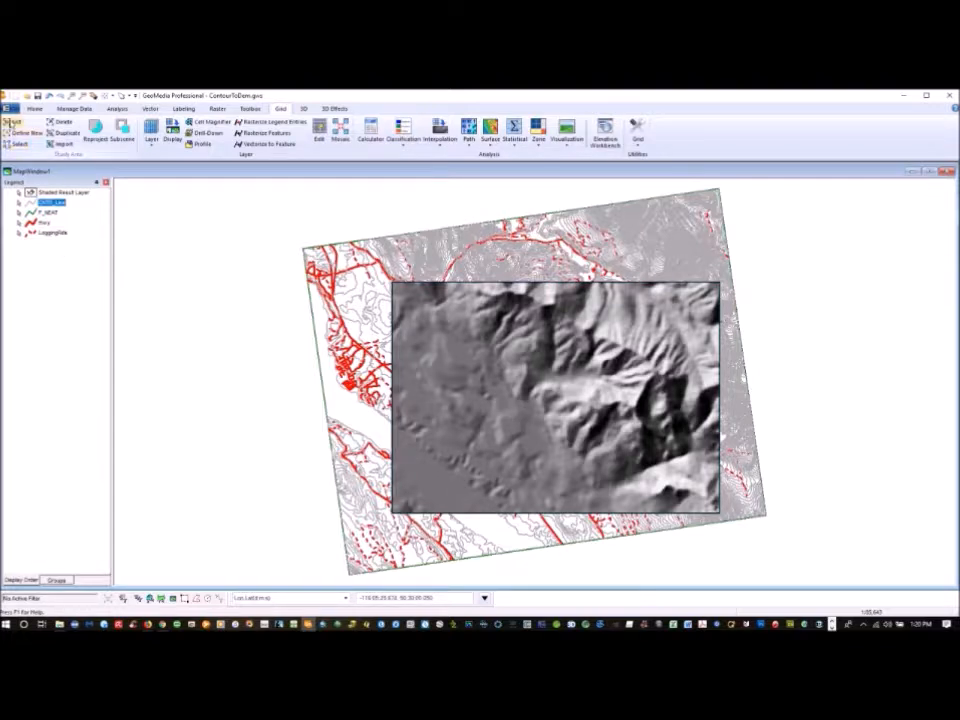
click(10, 107)
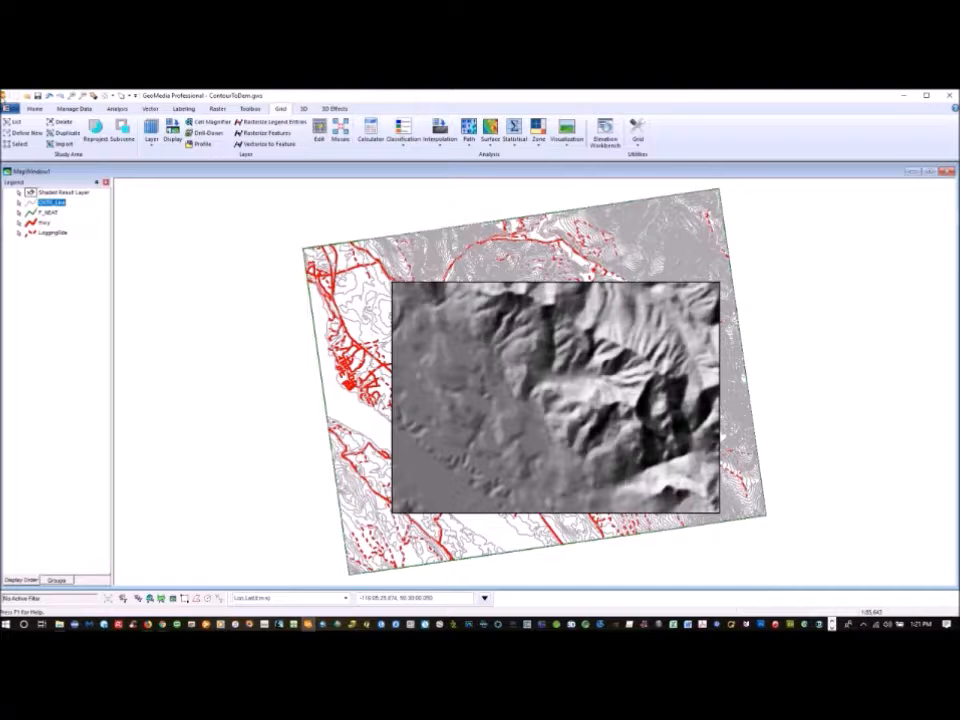
click(64, 287)
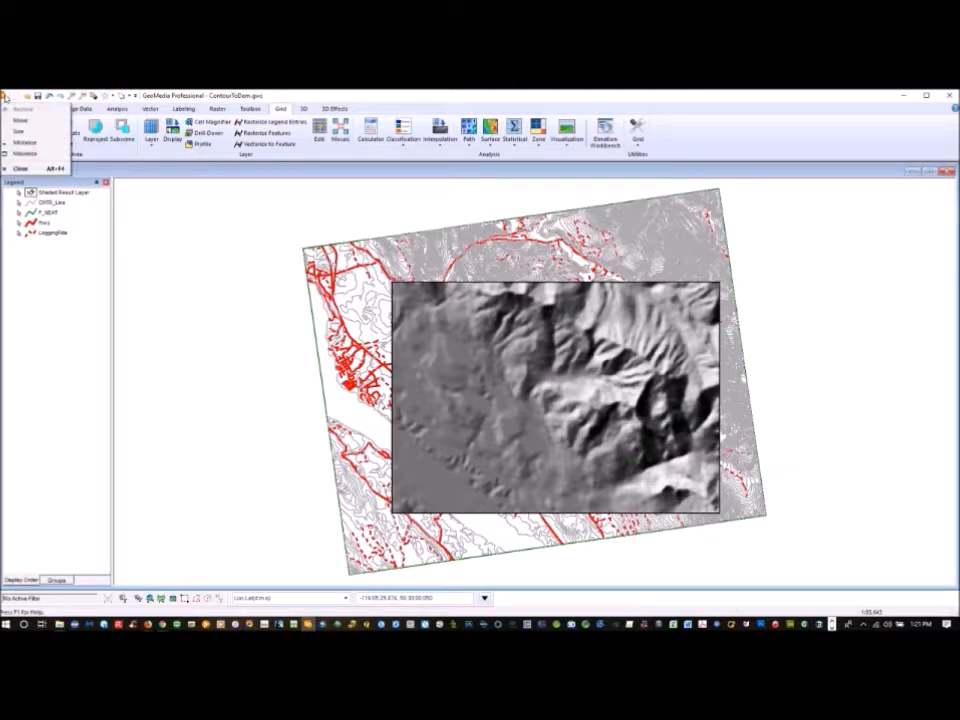
click(48, 204)
Step: Start saving the GeoWorkspace under a new name and browse on Local Disk (C:) to the surname-prefixed ContoursDEM folder
click(10, 108)
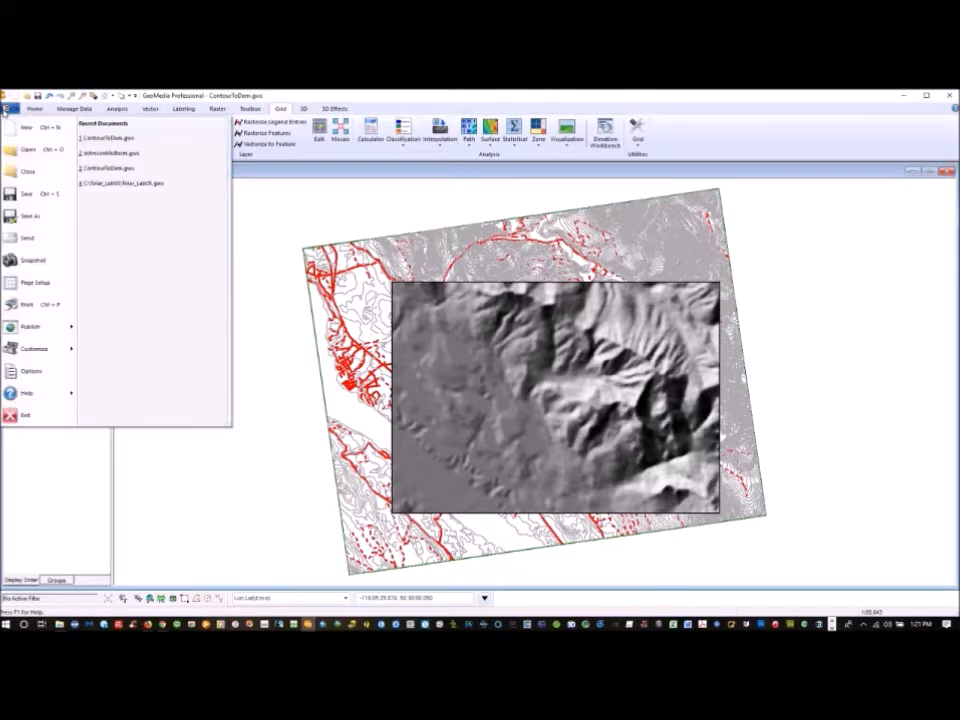
click(30, 216)
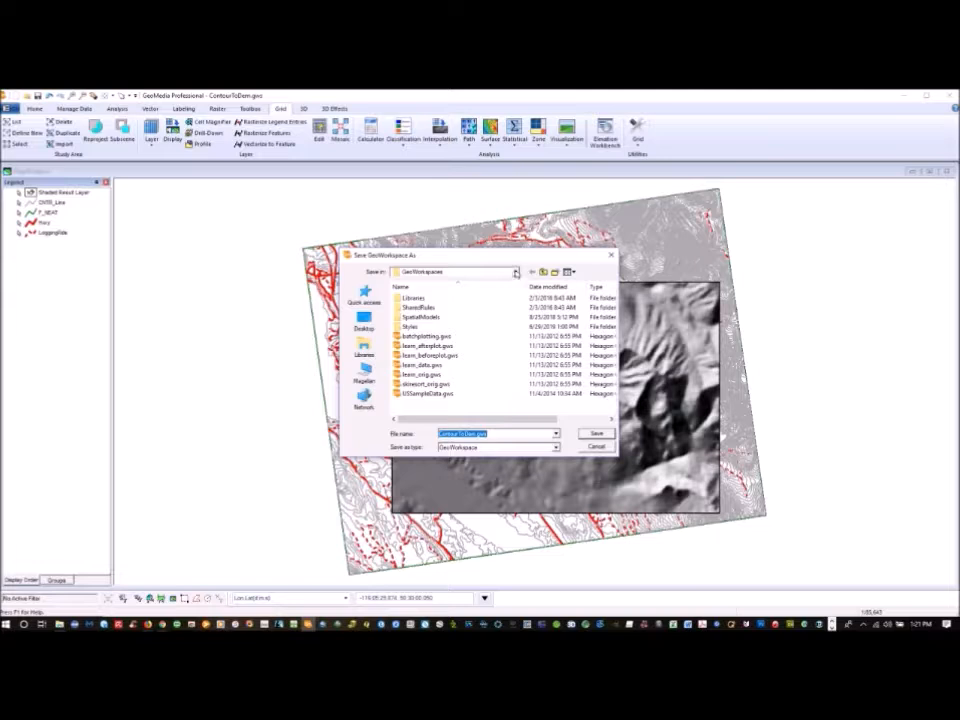
click(515, 273)
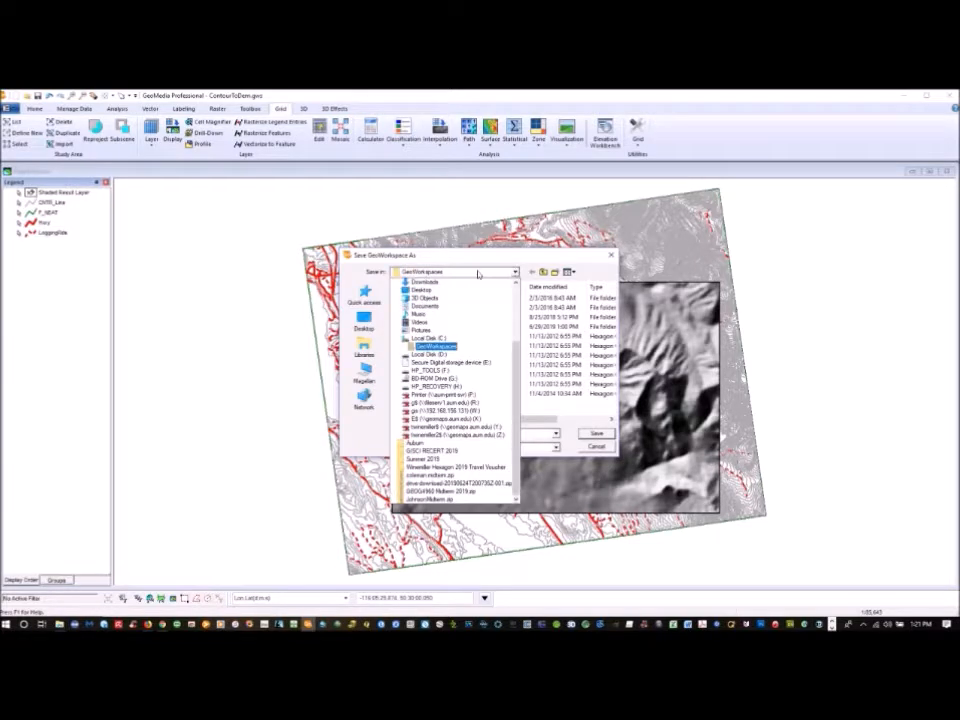
click(446, 339)
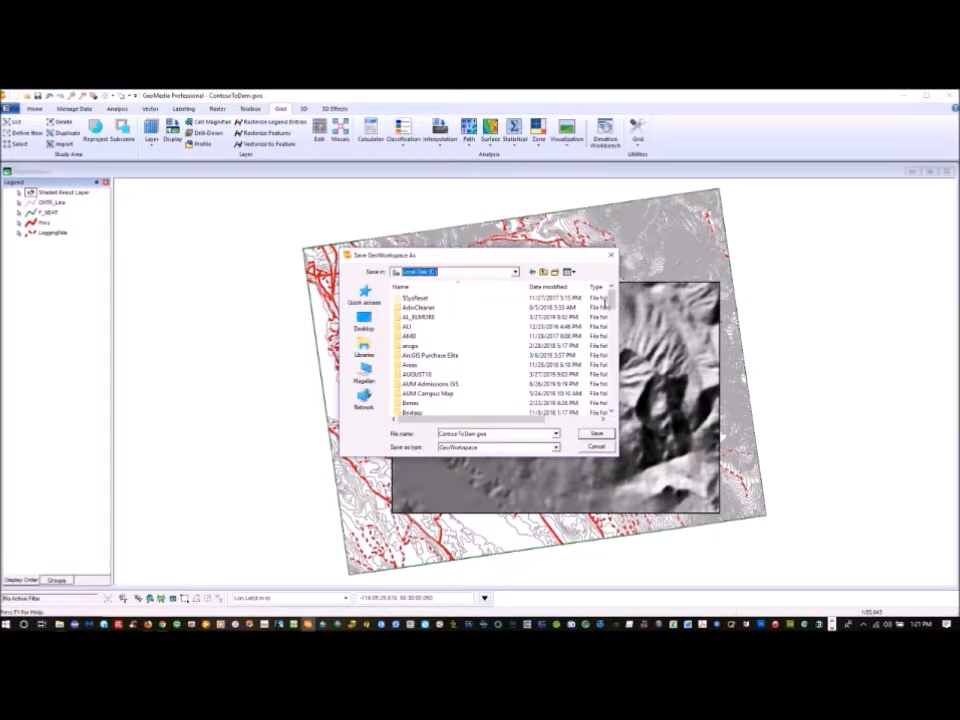
drag(612, 308, 621, 411)
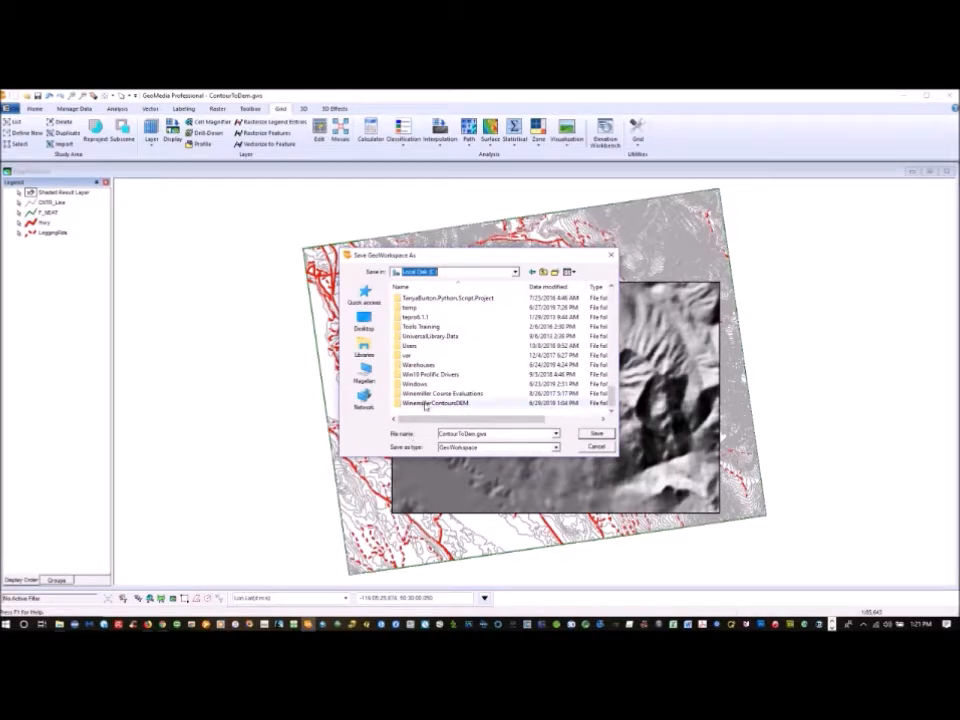
double_click(427, 405)
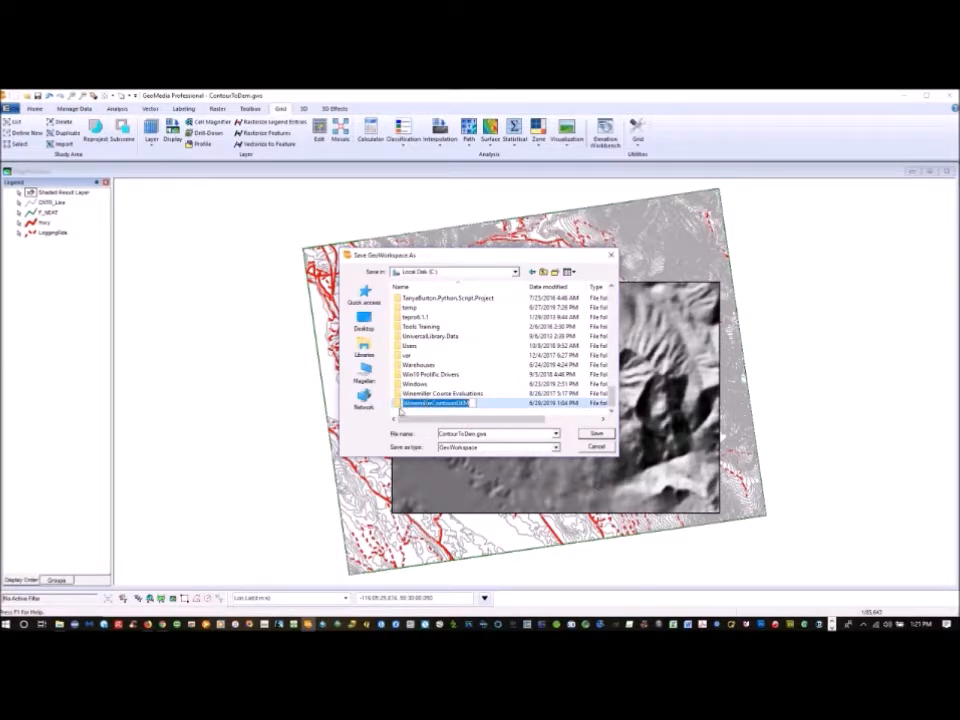
click(399, 406)
double_click(402, 404)
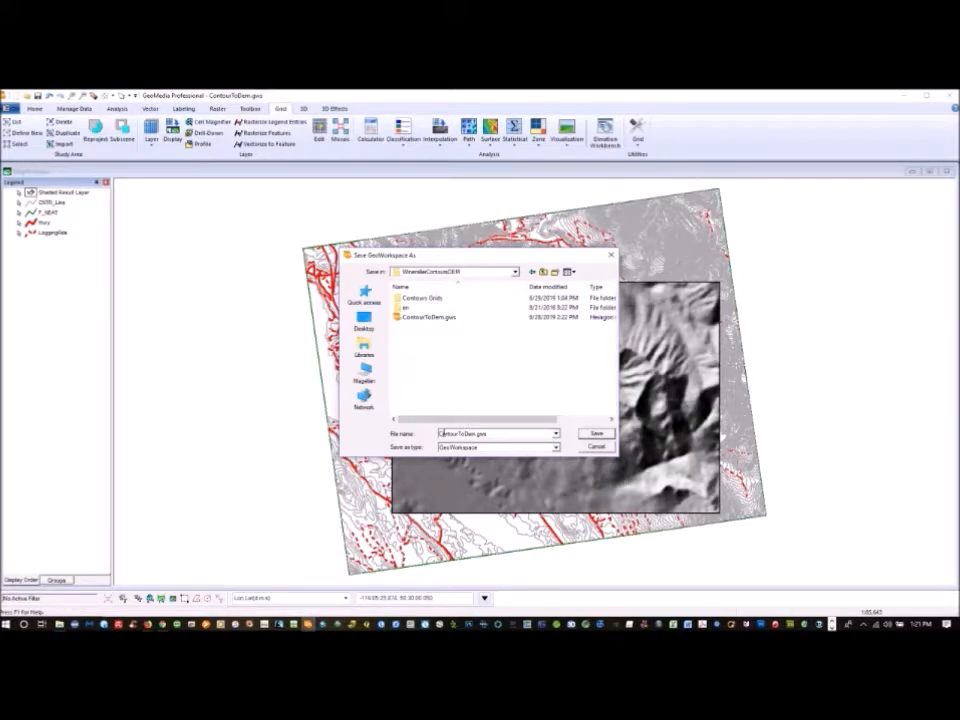
Step: Put the author's surname in front of the file name ContourToDem.gws and save the GeoWorkspace
double_click(440, 433)
click(440, 433)
text(Winemile)
text(_)
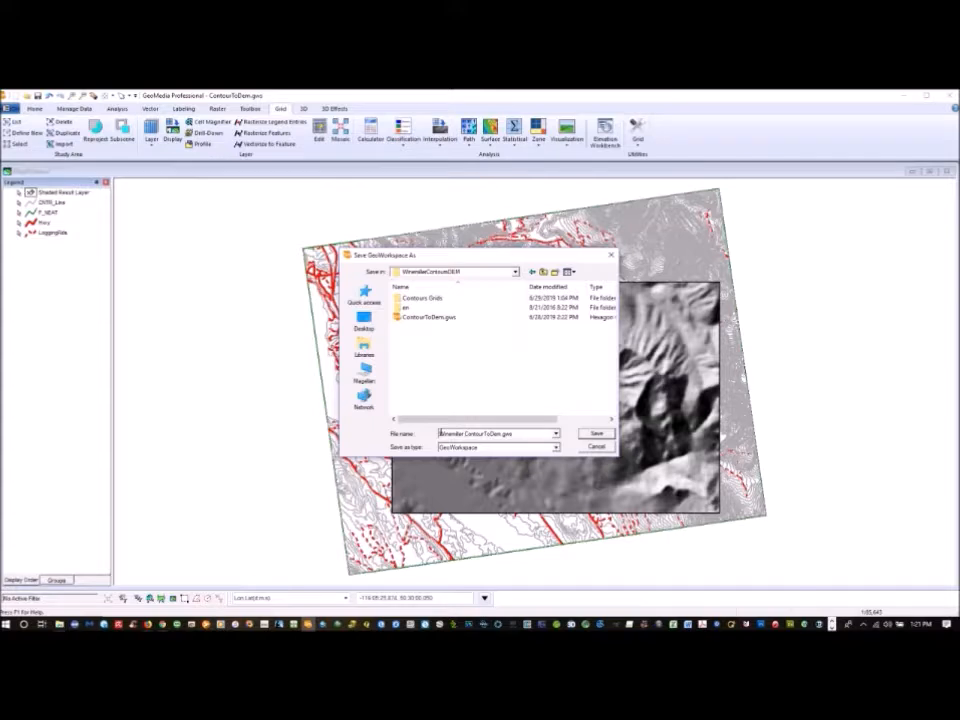
click(596, 433)
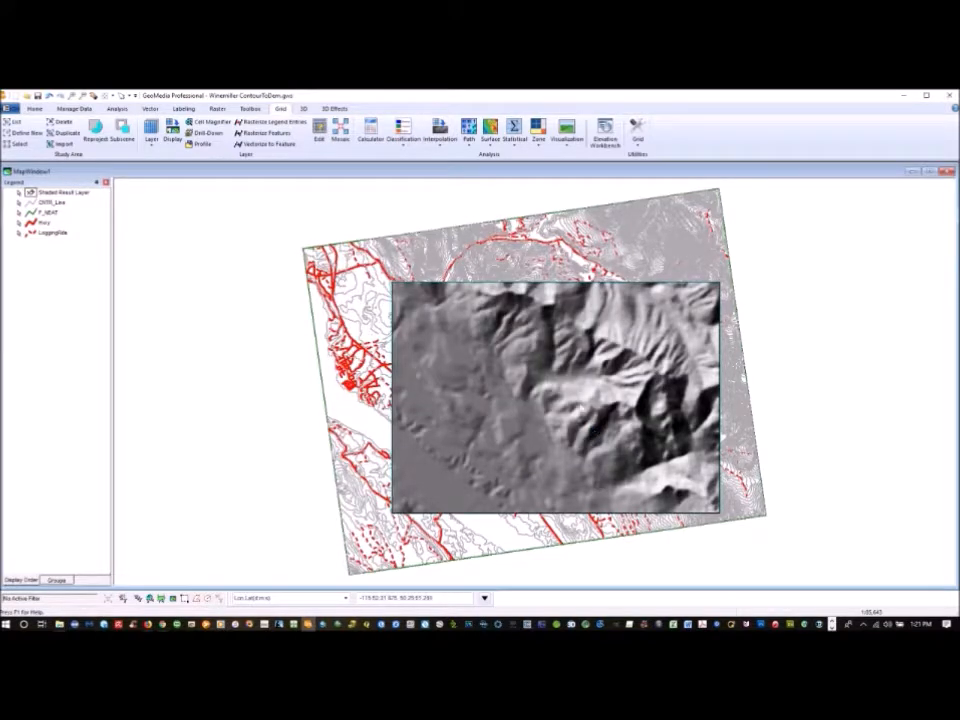
Step: Review the list of grid layers in the DEM15m study area
click(151, 140)
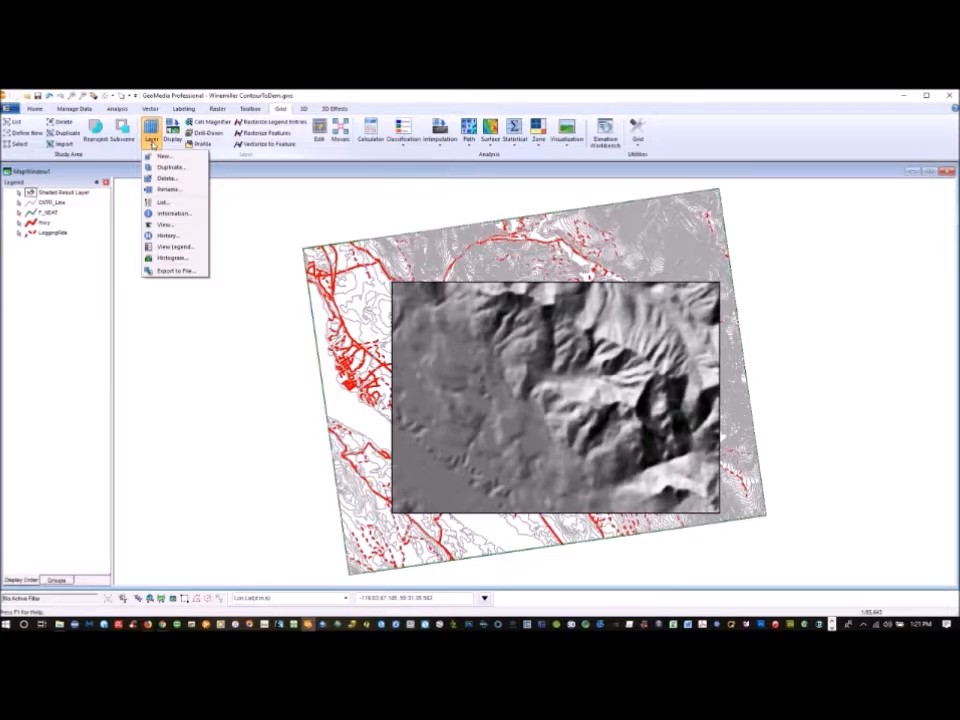
click(160, 201)
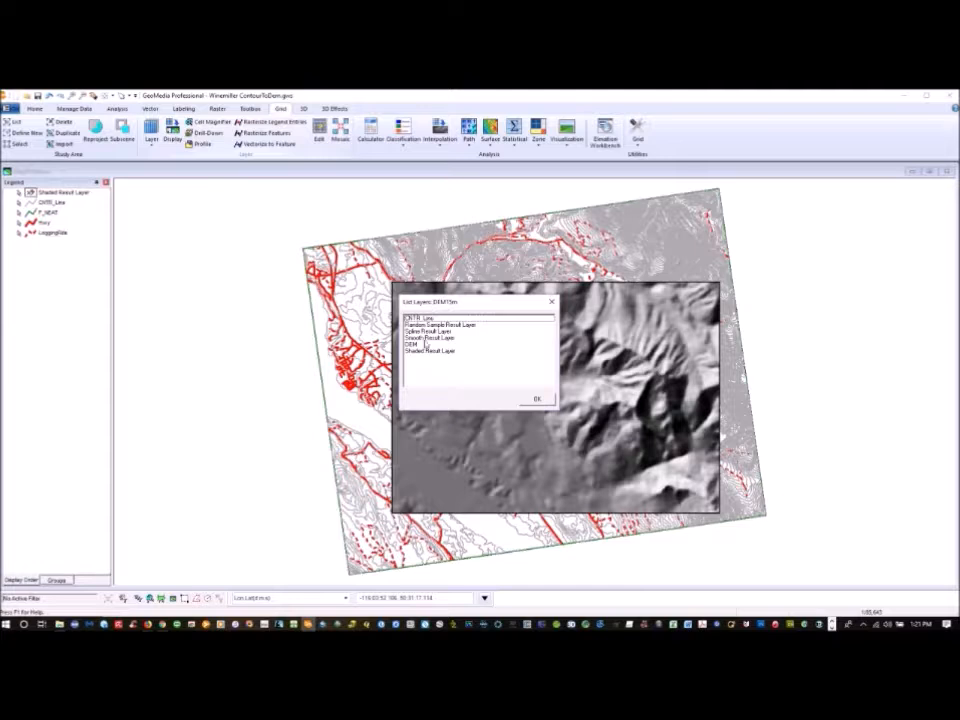
click(537, 398)
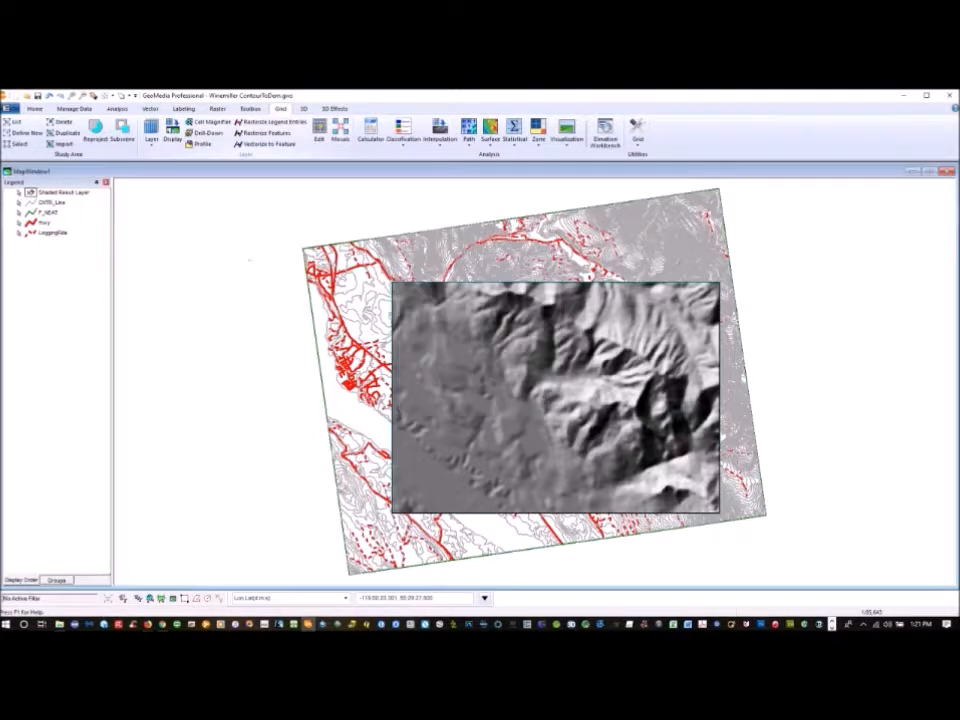
Step: Display the DEM grid layer in the map window
click(172, 134)
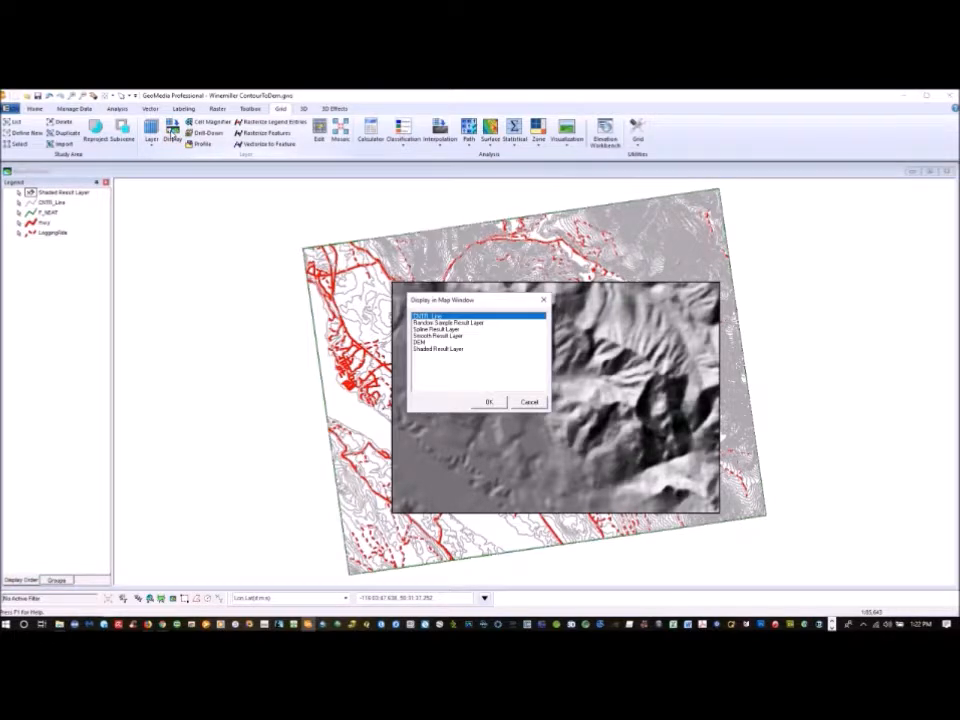
click(421, 342)
click(489, 402)
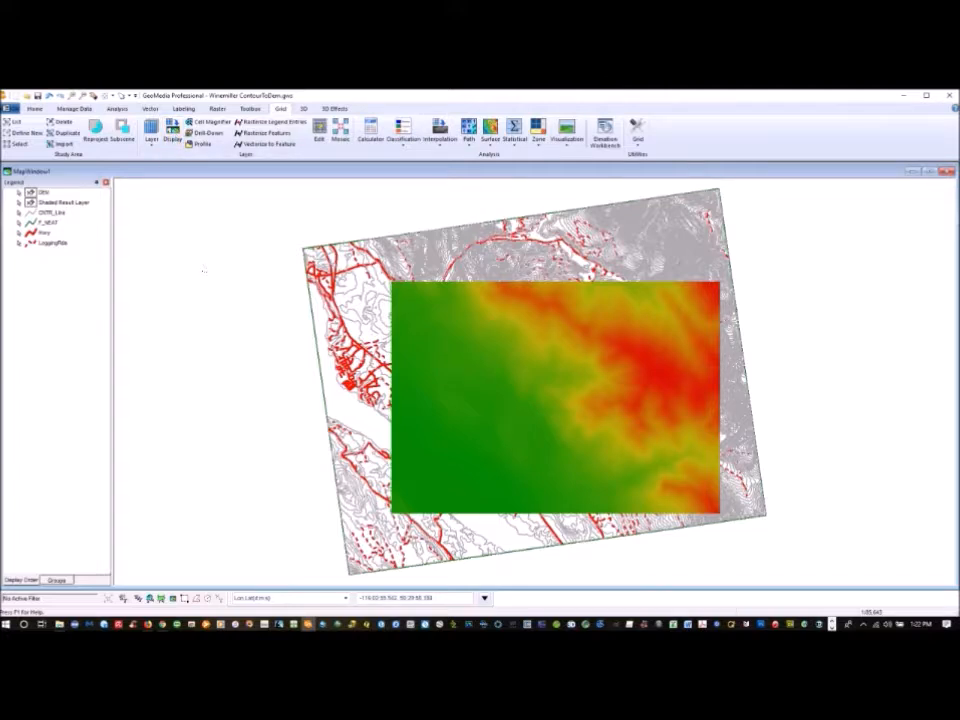
Step: Start exporting the DEM grid layer to a file in TIFF (Tagged Image File Format)
click(148, 145)
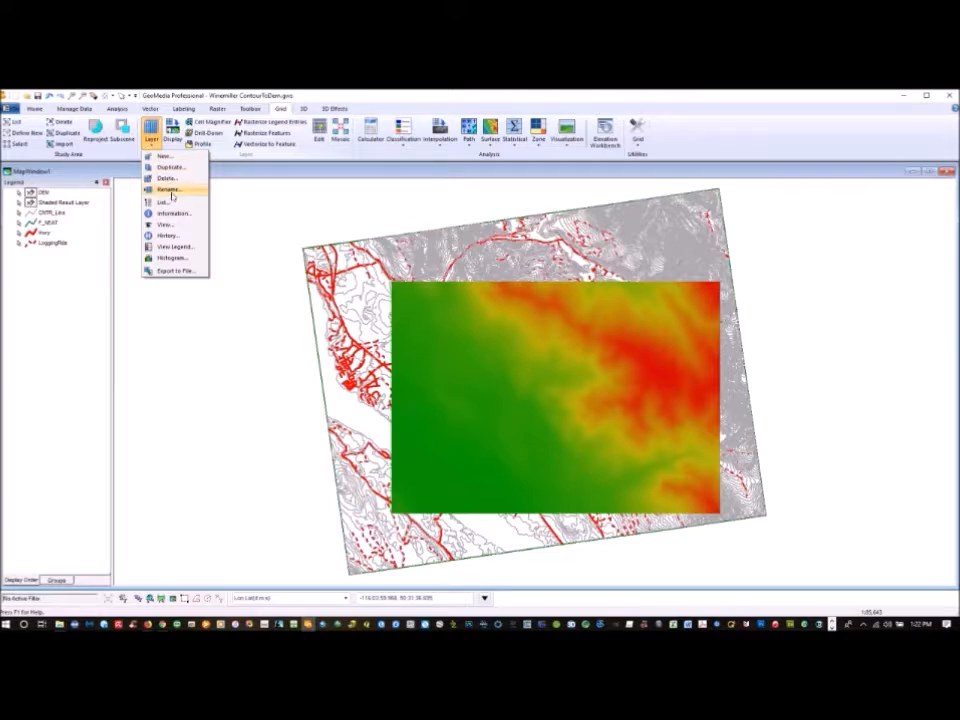
click(175, 271)
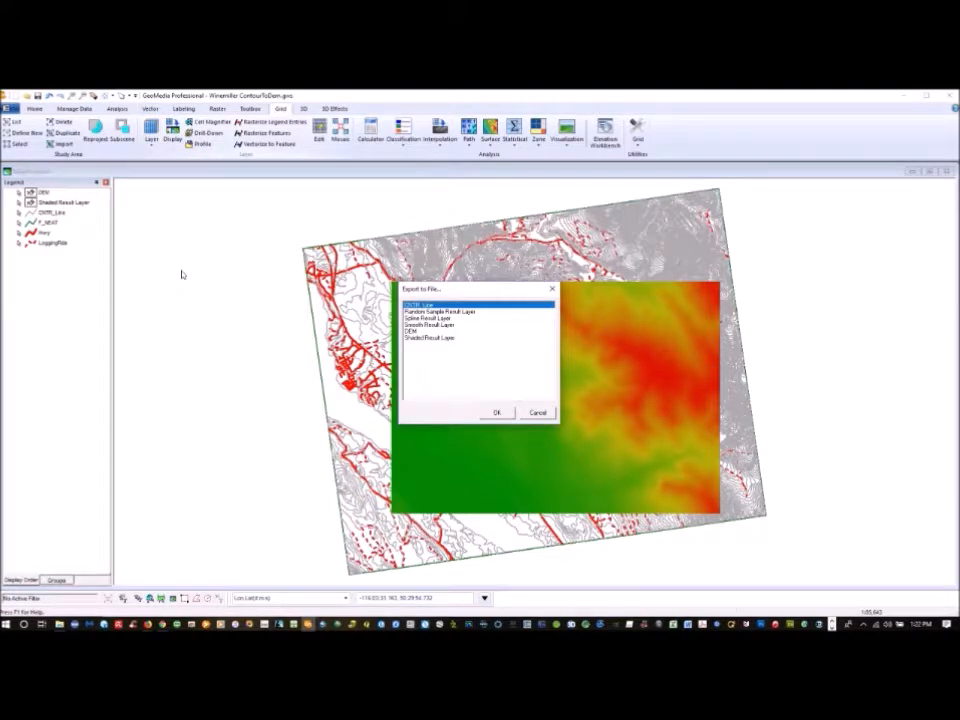
click(409, 333)
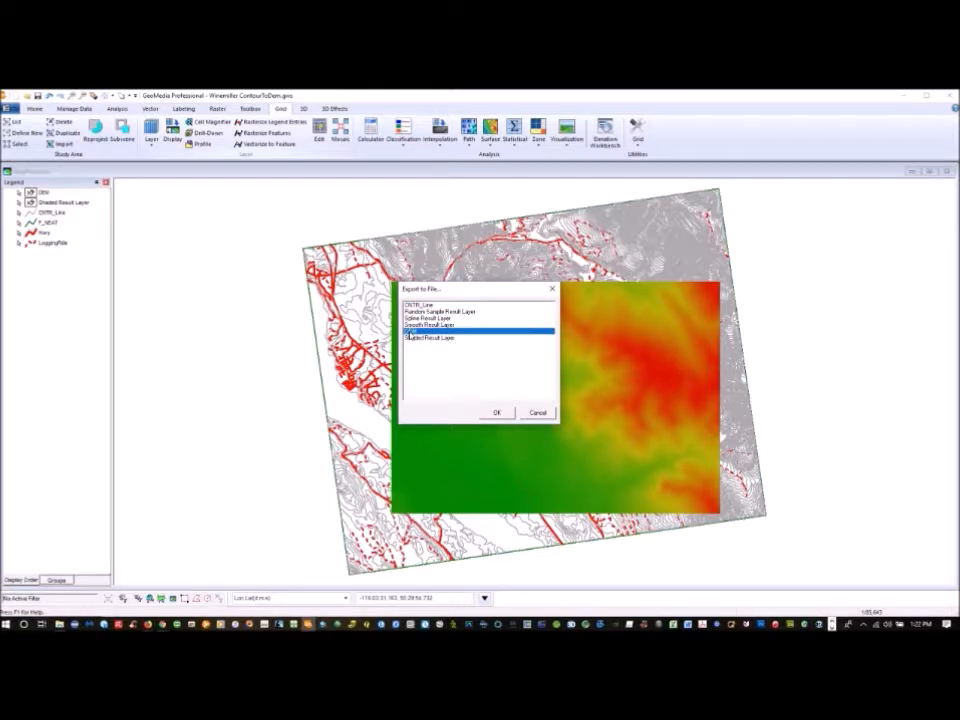
click(497, 413)
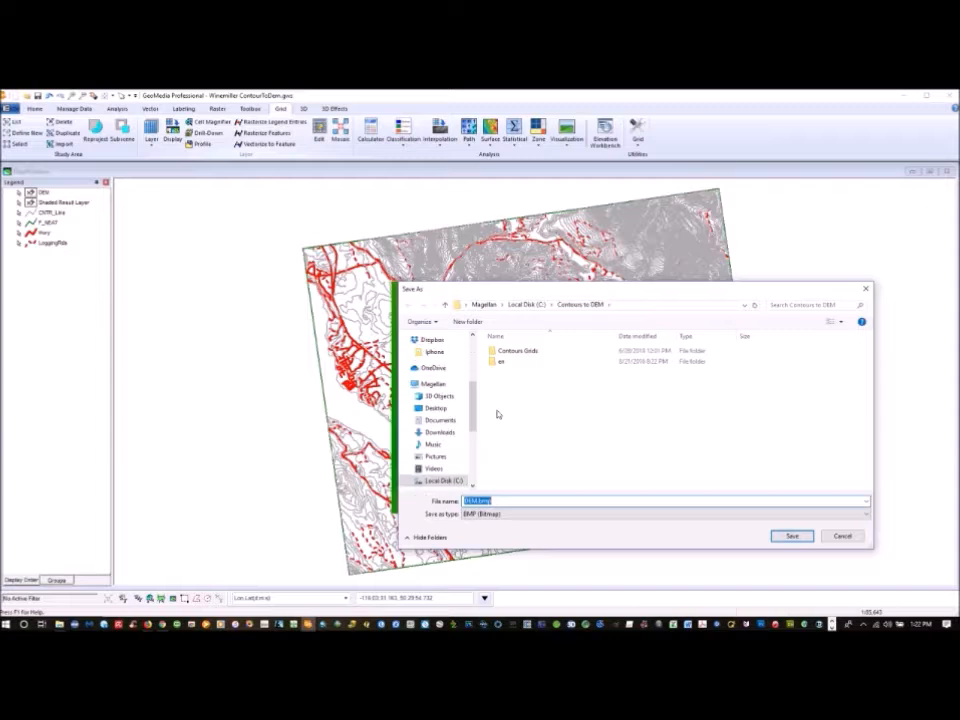
click(543, 516)
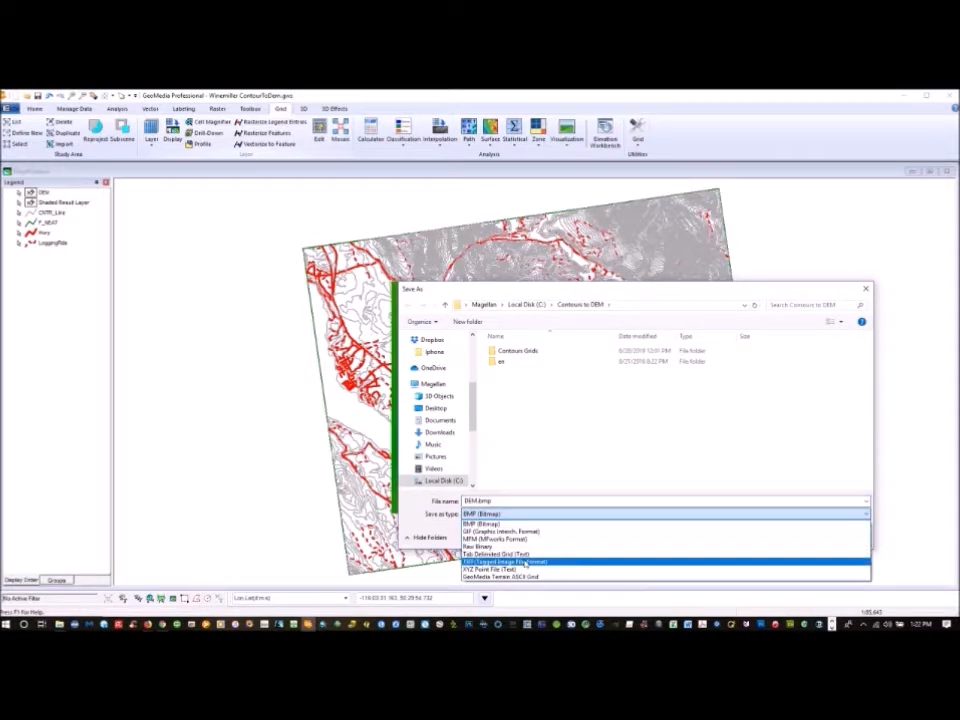
click(525, 563)
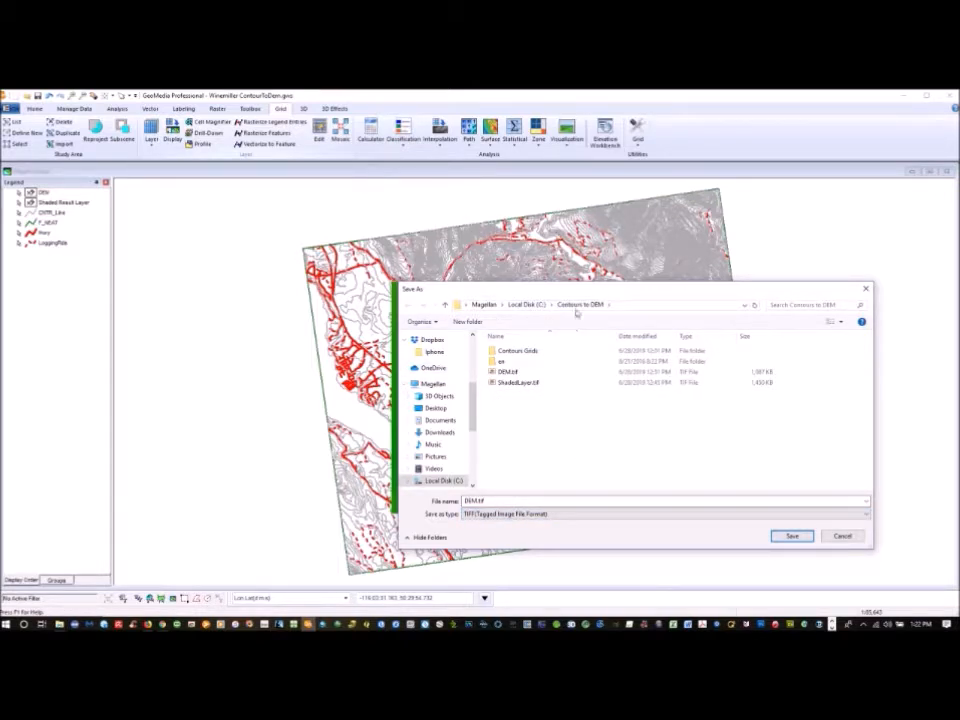
Step: Choose the surname-prefixed ContoursDEM folder on Local Disk (C:) as the export location
drag(474, 428, 489, 463)
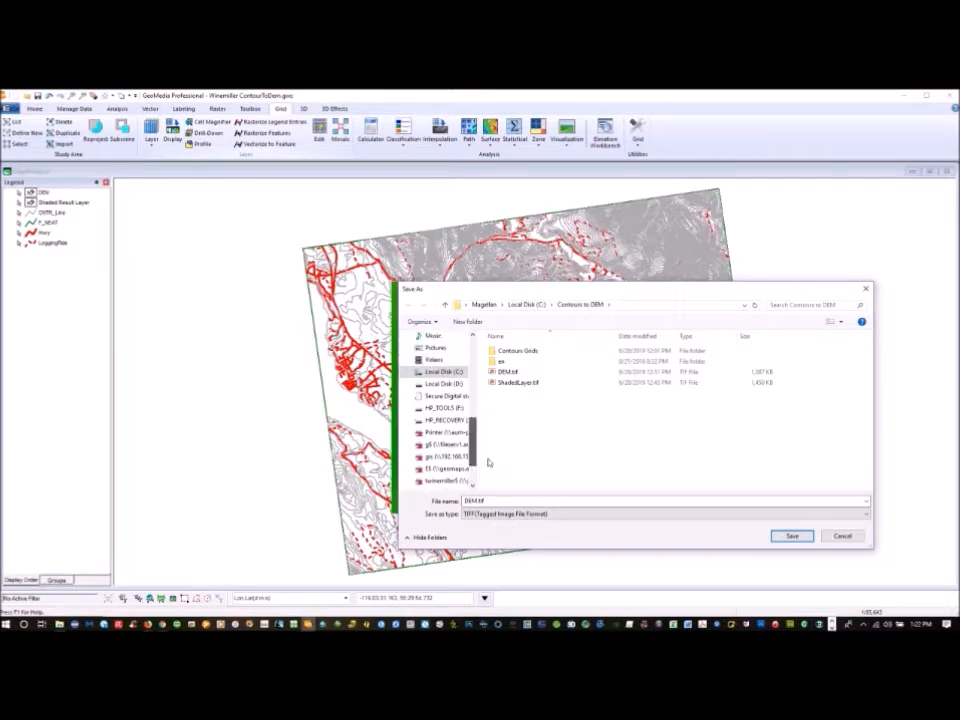
click(452, 373)
scroll(594, 397, down, 20)
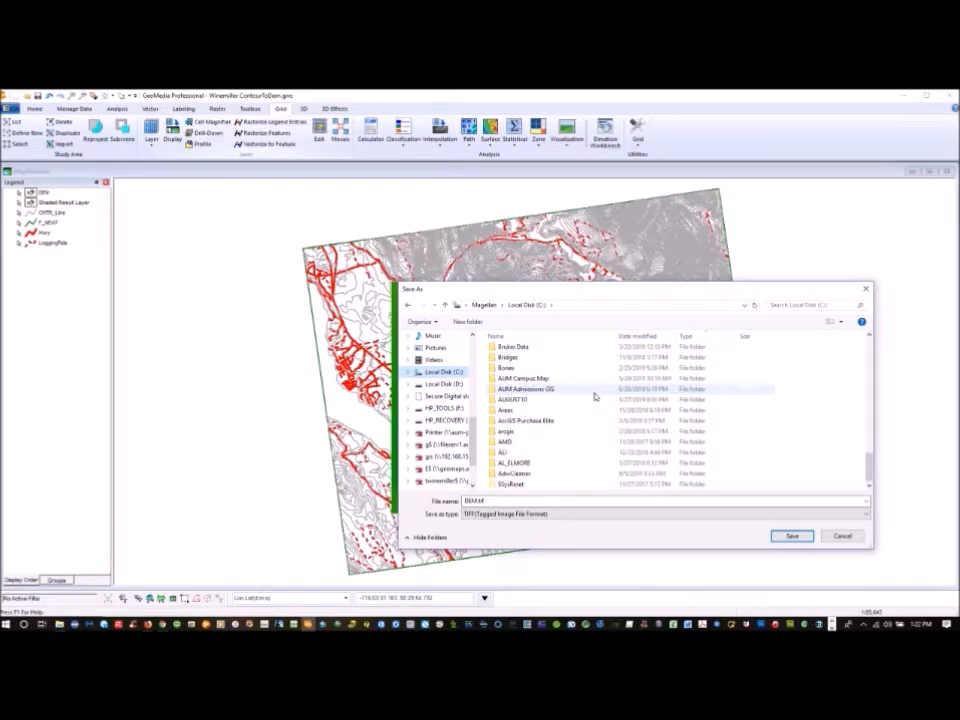
scroll(594, 397, up, 10)
scroll(594, 428, up, 8)
click(536, 352)
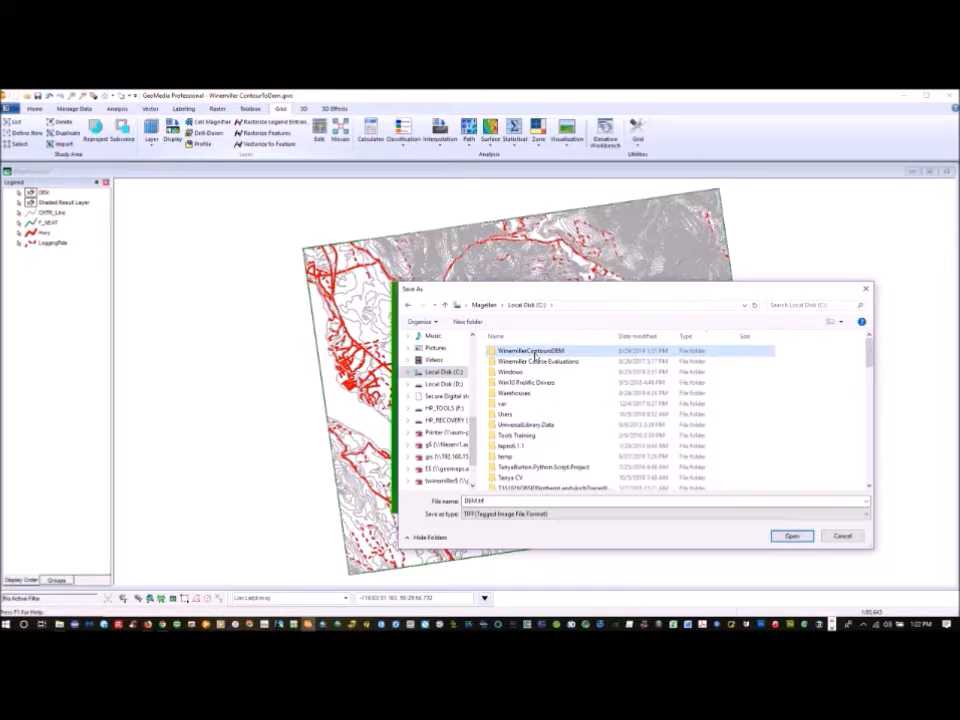
double_click(536, 352)
Step: Name the export file with the author's surname followed by DEM, and save it as a GeoTIFF with RGB (24-bit) output
click(489, 501)
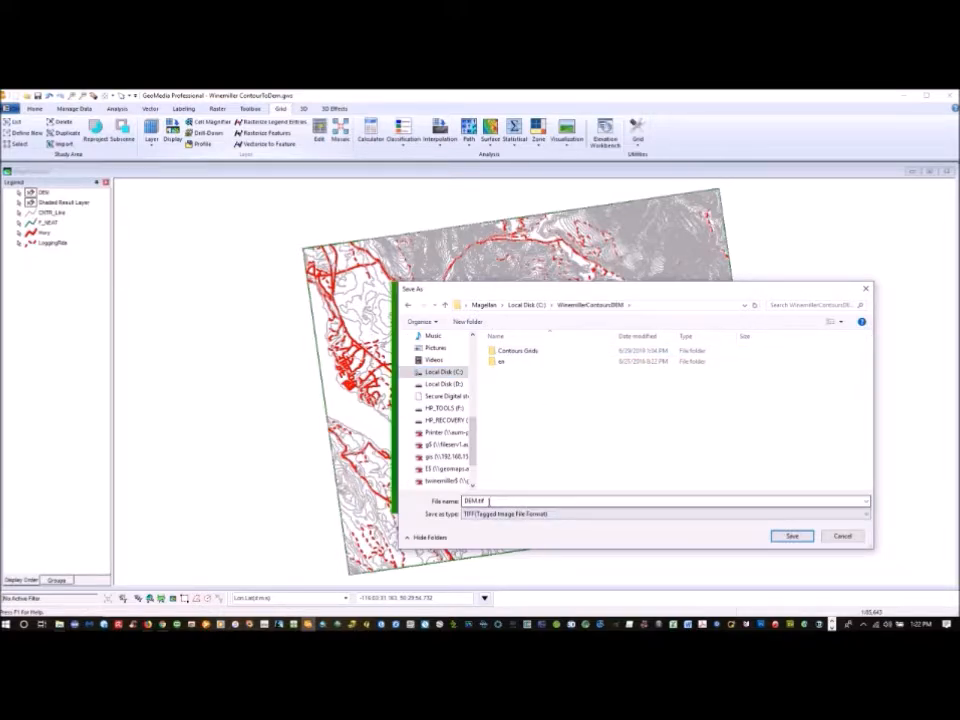
double_click(465, 500)
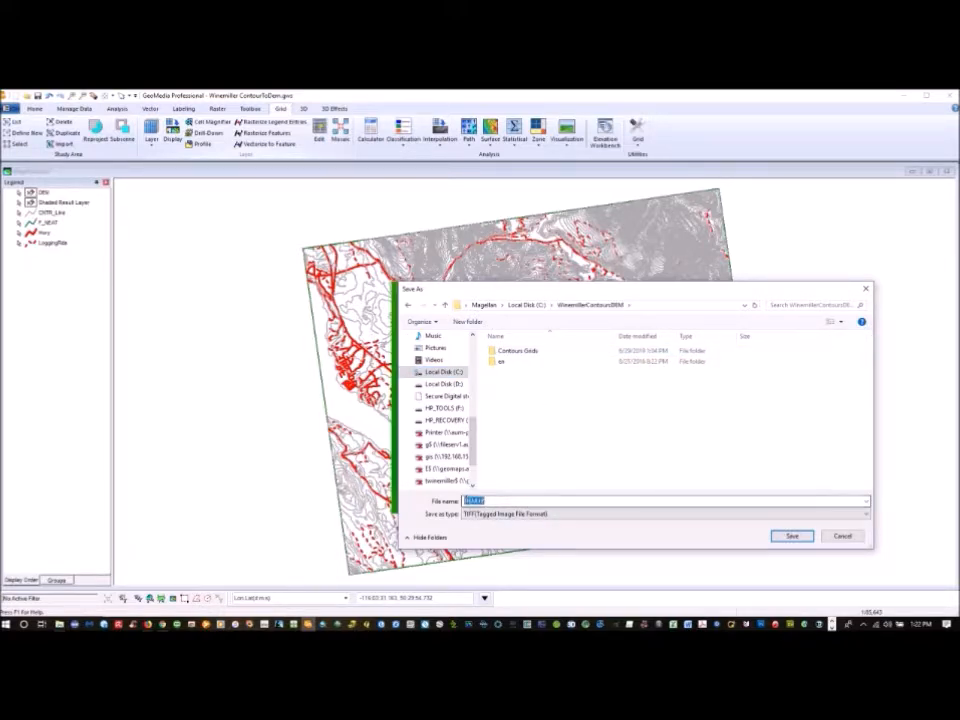
click(465, 500)
text(WinemillerDEM)
click(792, 537)
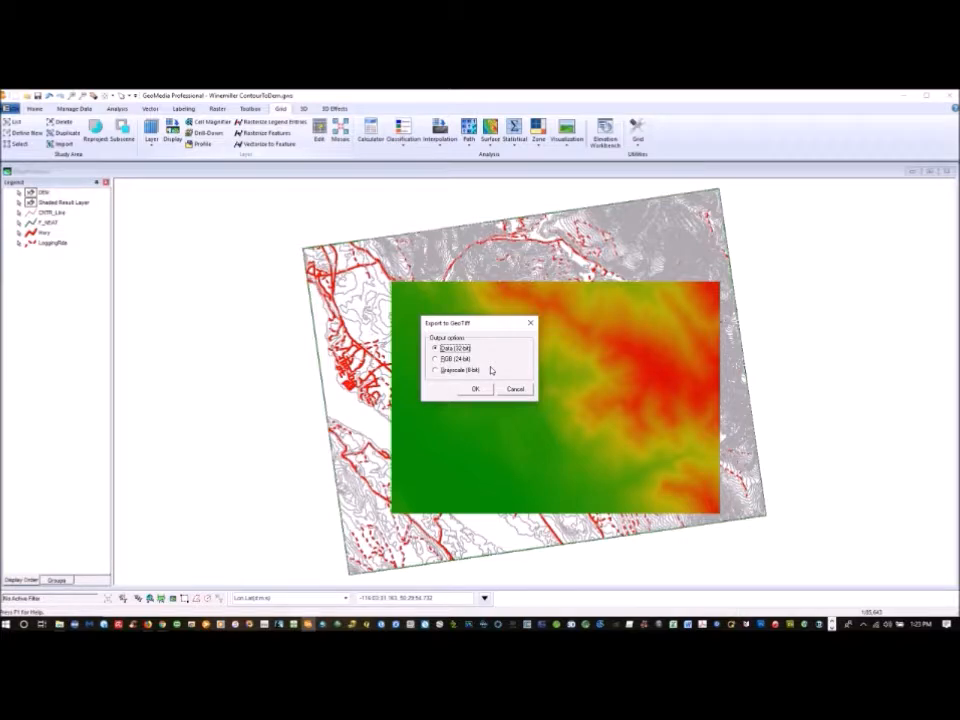
click(435, 359)
click(478, 389)
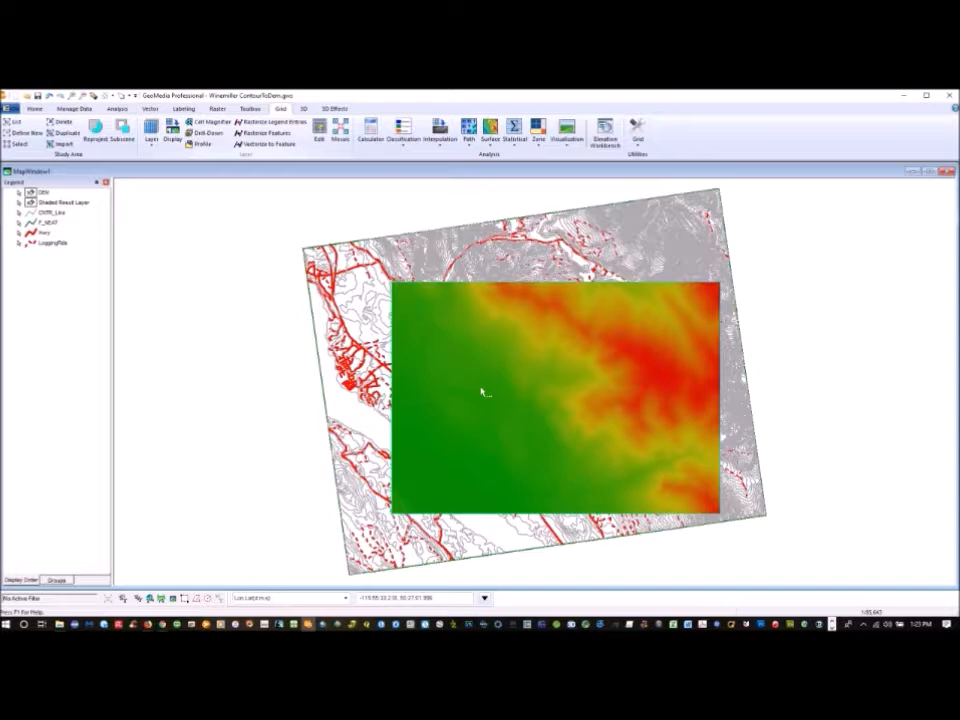
click(33, 109)
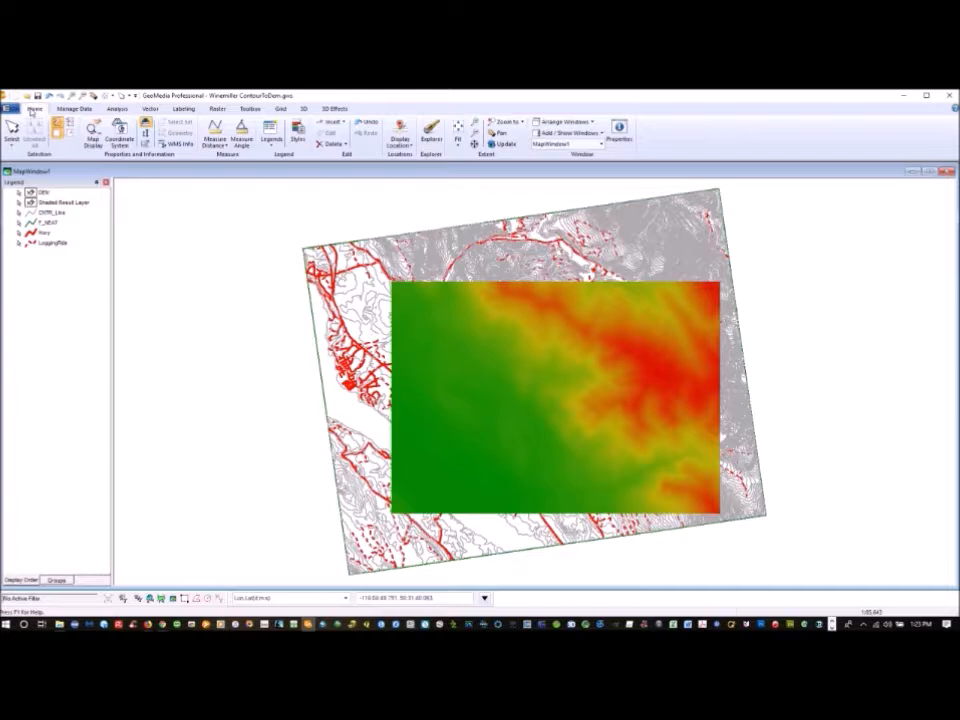
click(271, 137)
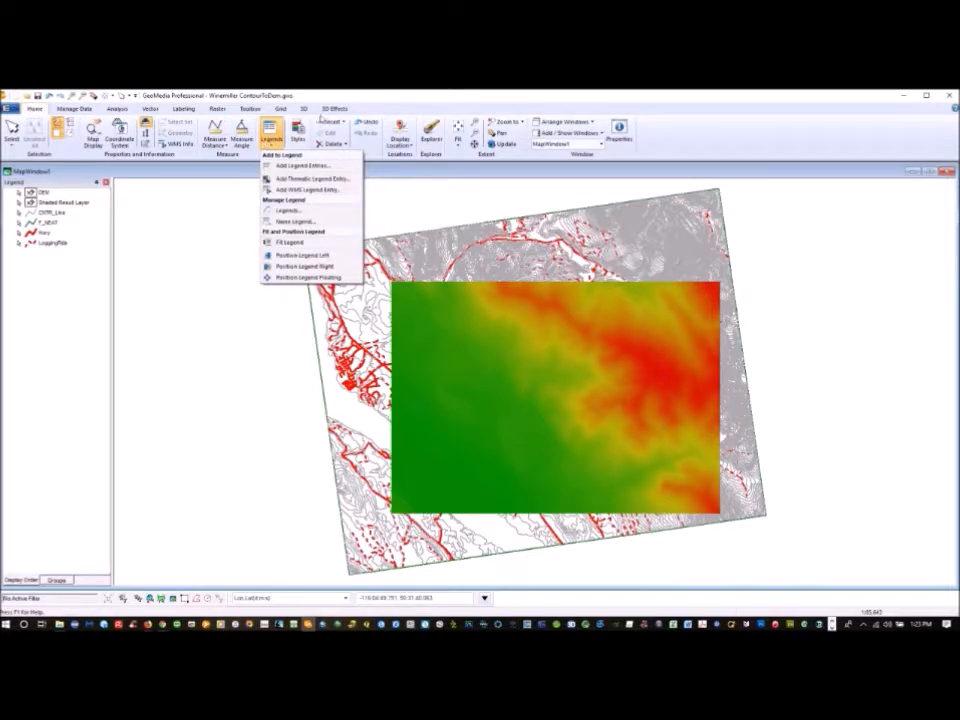
click(384, 95)
Step: Start inserting a georeferenced image and set its source folder to the surname-prefixed ContoursDEM folder on Local Disk (C:)
click(217, 108)
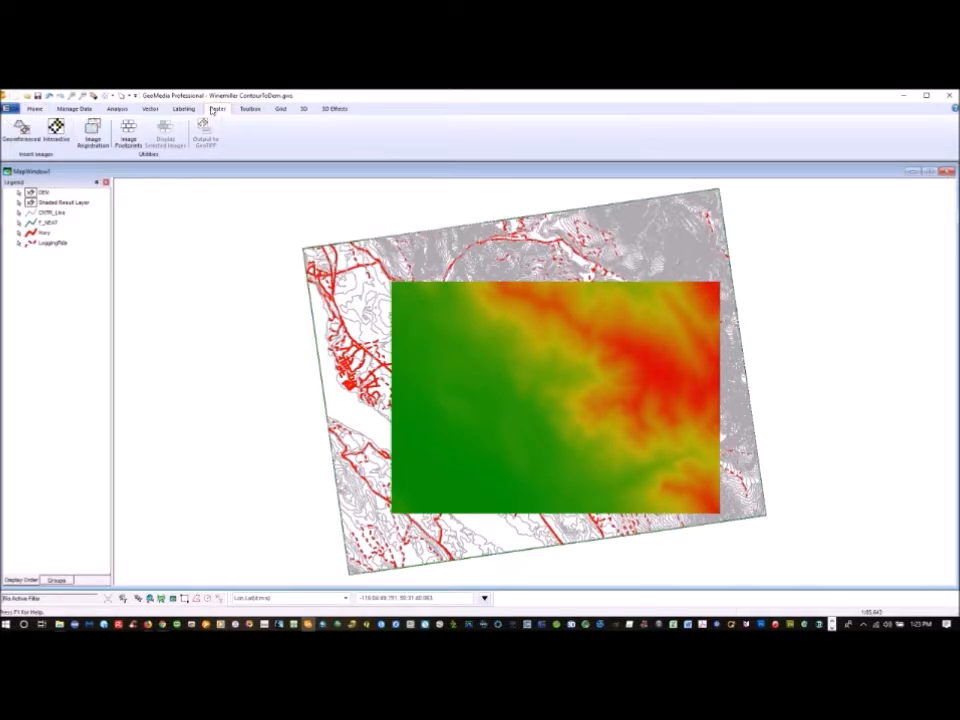
click(22, 141)
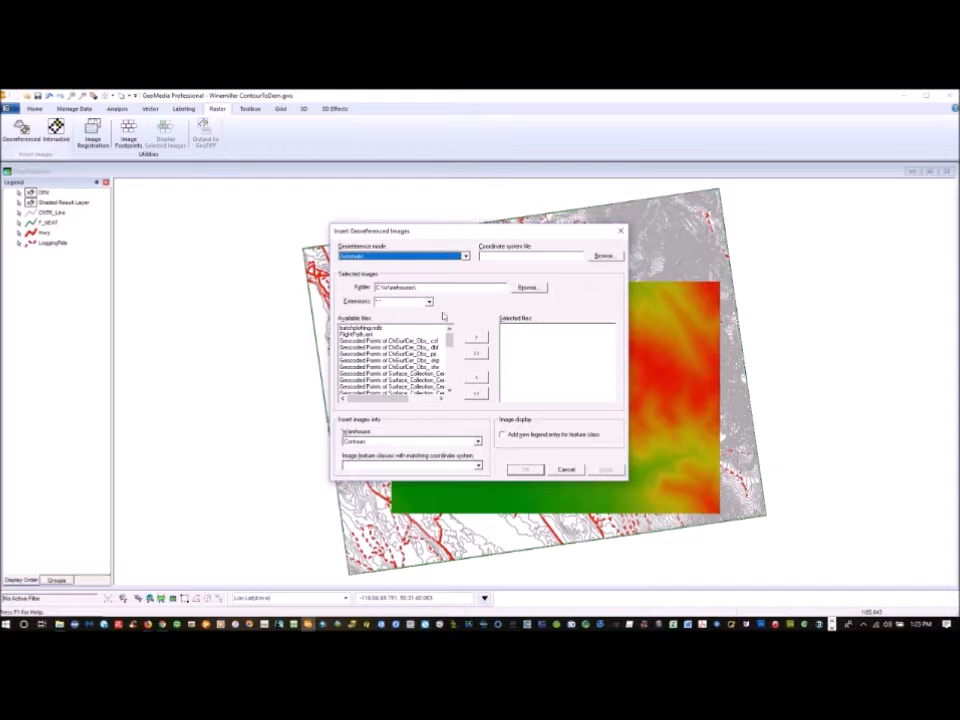
click(528, 288)
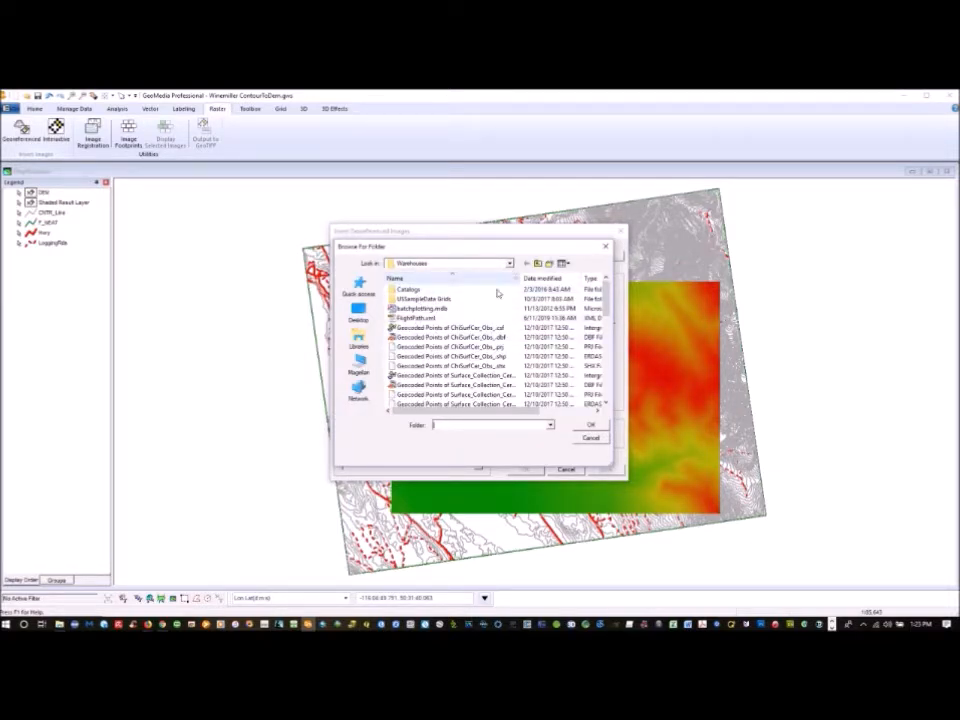
click(365, 365)
scroll(461, 343, down, 5)
scroll(462, 341, up, 3)
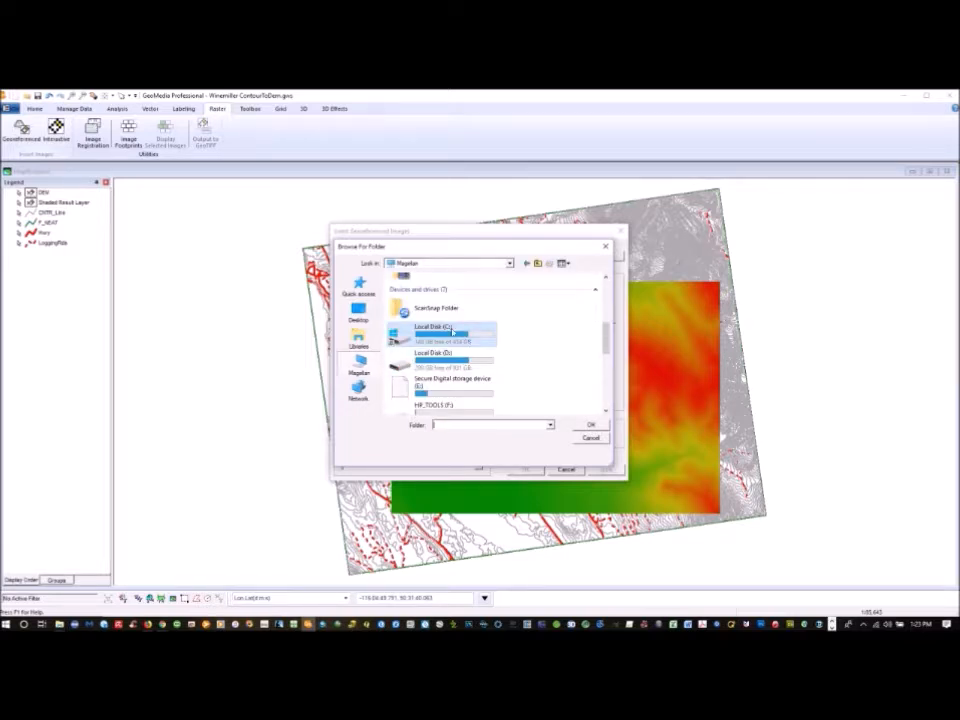
double_click(451, 331)
scroll(452, 332, down, 10)
scroll(455, 334, down, 5)
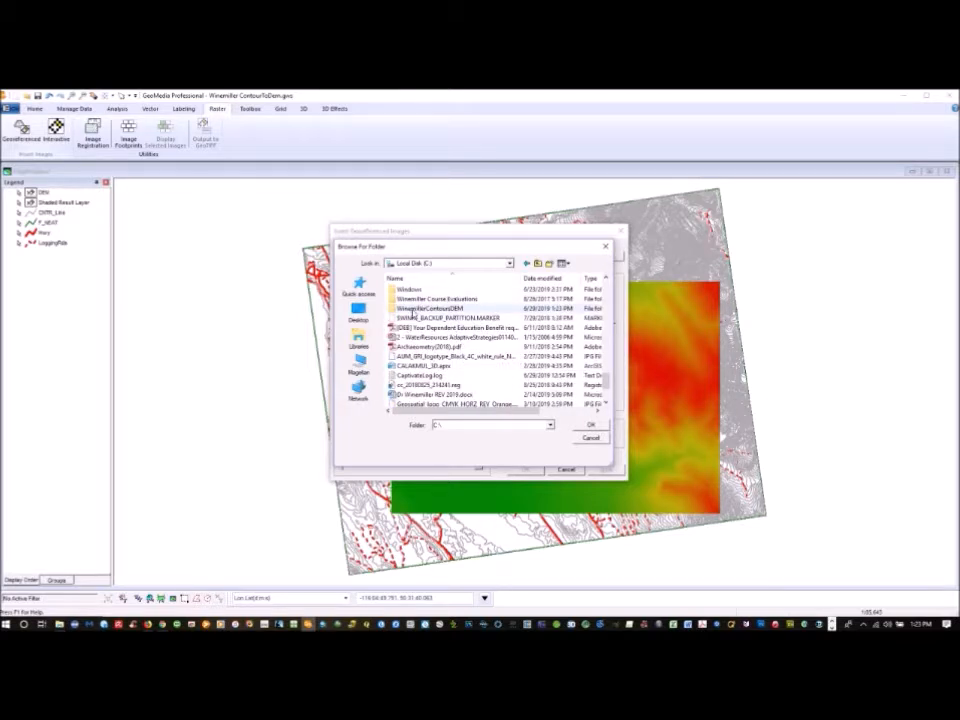
double_click(412, 309)
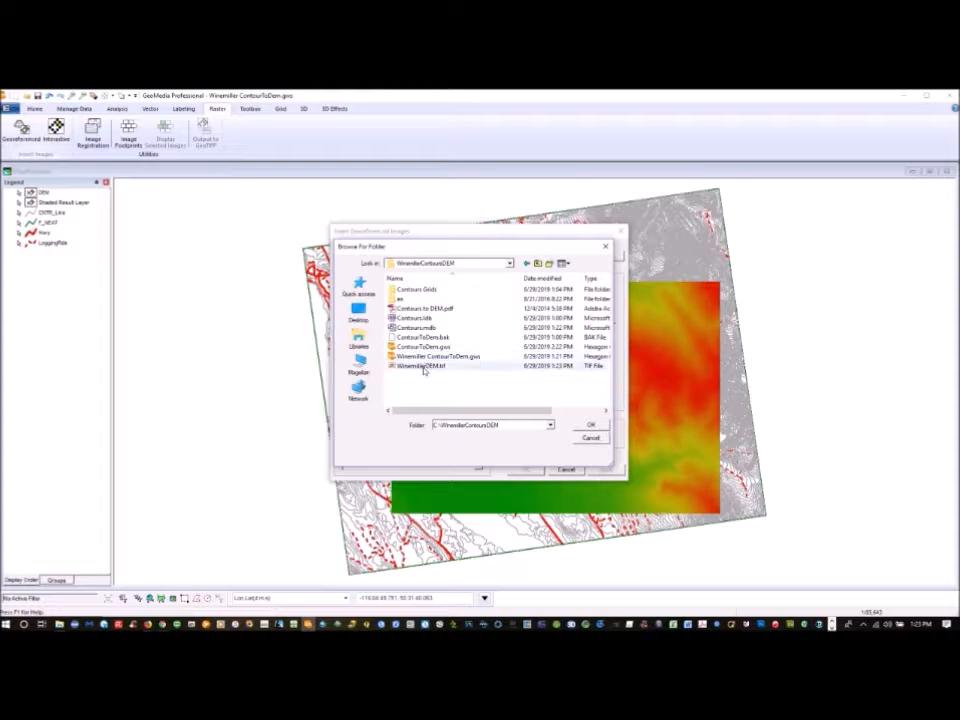
click(590, 425)
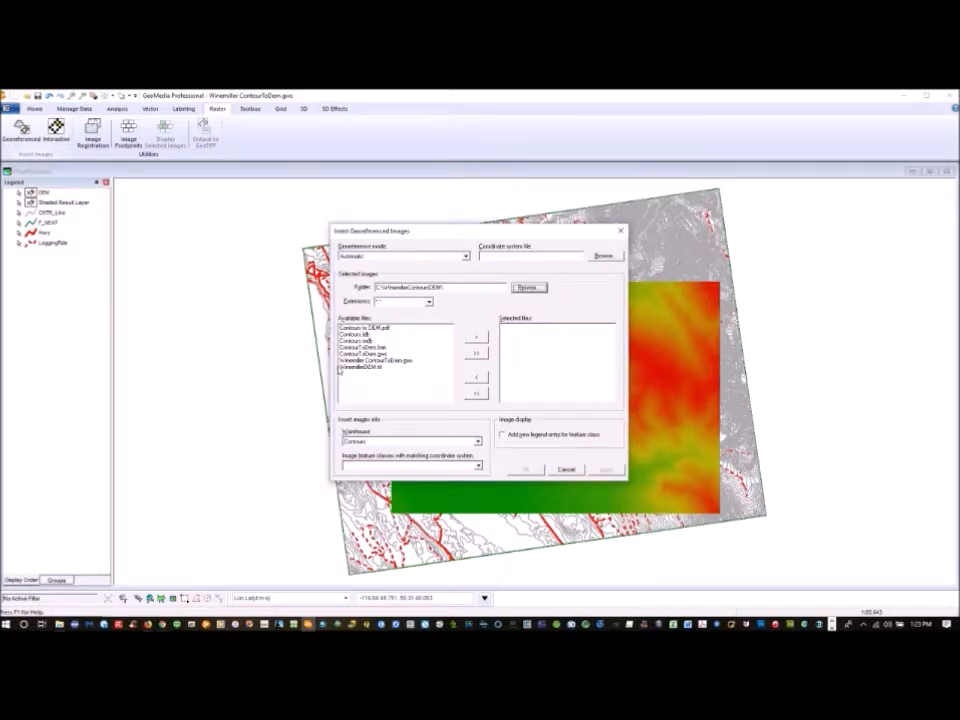
Step: Insert the exported DEM TIFF into the Contours warehouse with a new legend entry, naming the feature class with the surname followed by DEMGEOTIFF
click(350, 368)
click(477, 339)
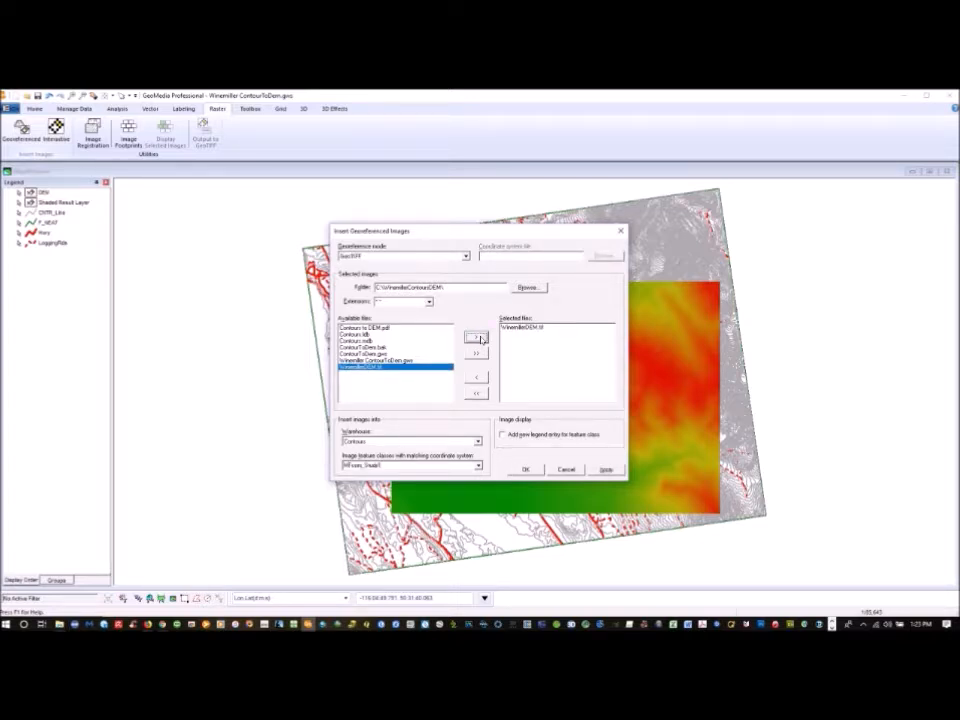
click(503, 434)
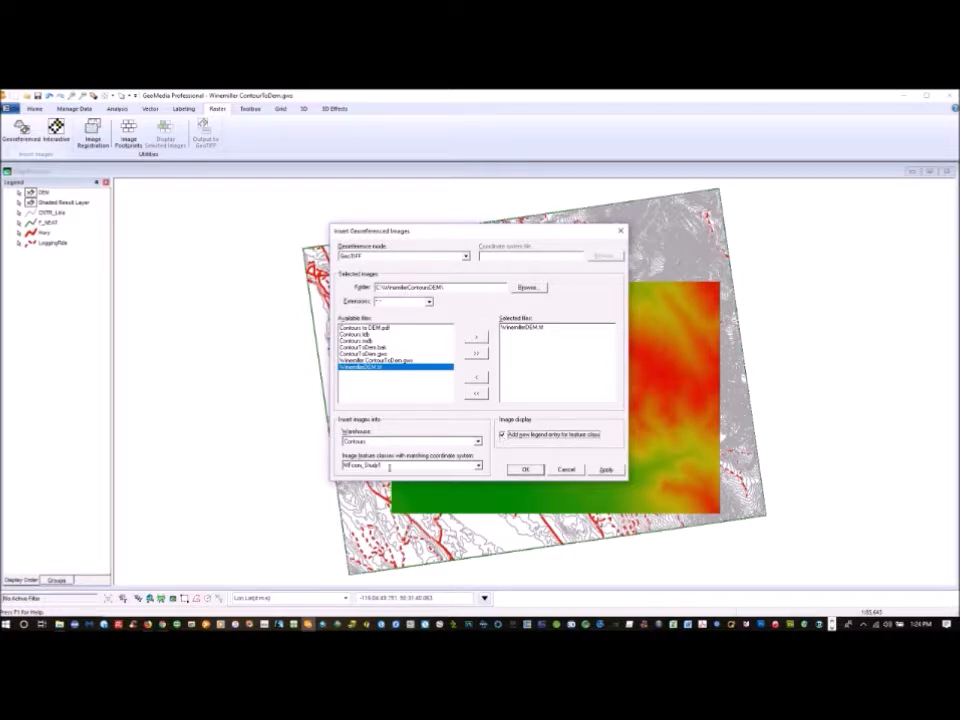
double_click(390, 465)
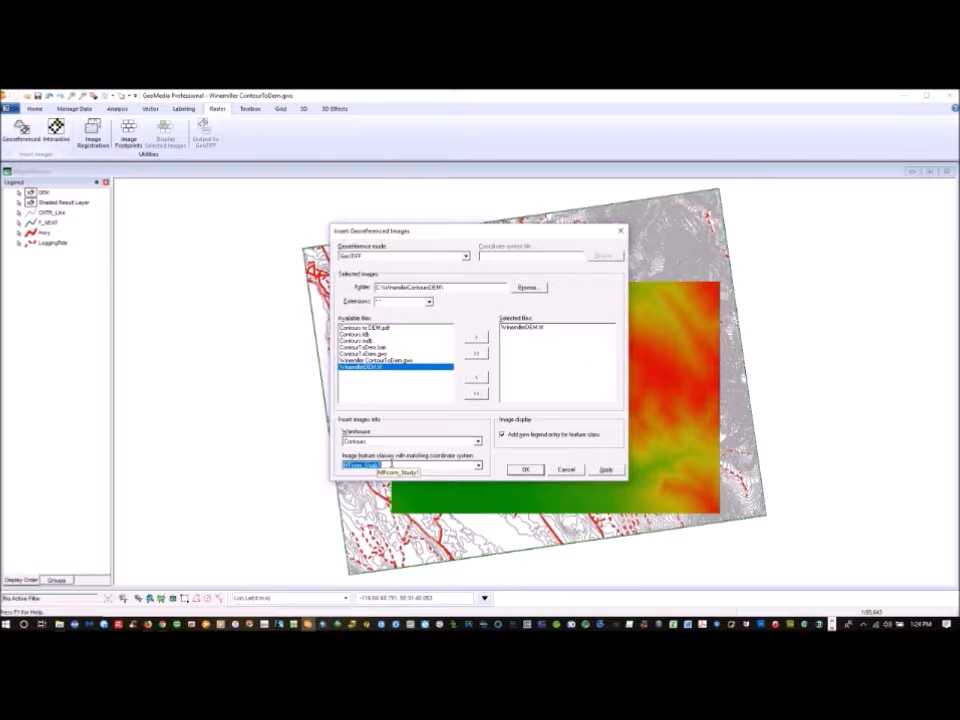
text(Winem)
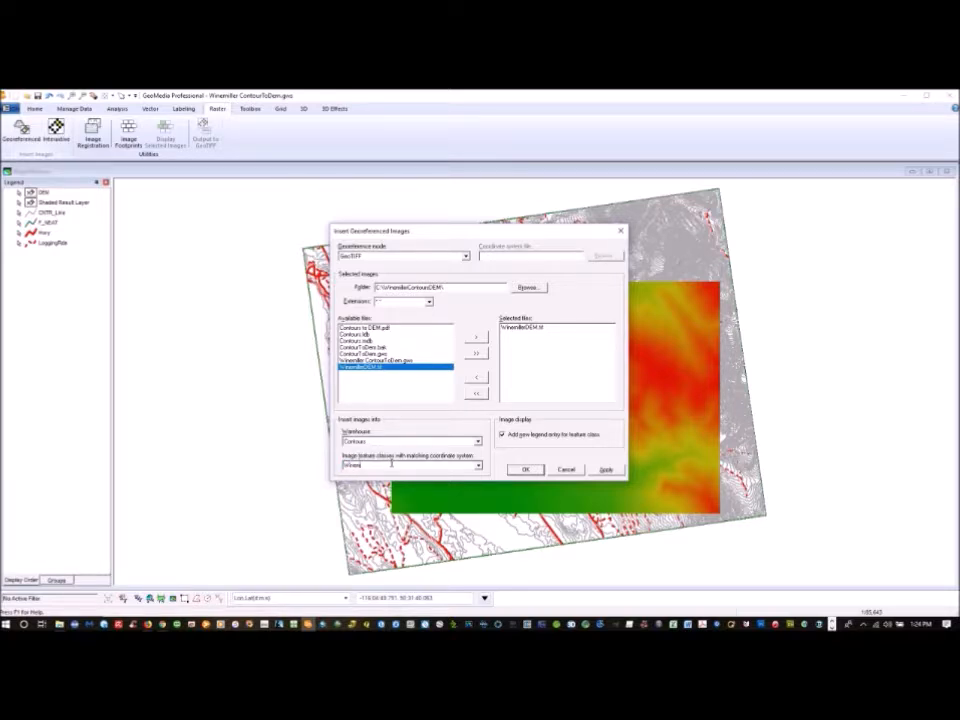
text(illerDEMGEOTIFF)
click(519, 470)
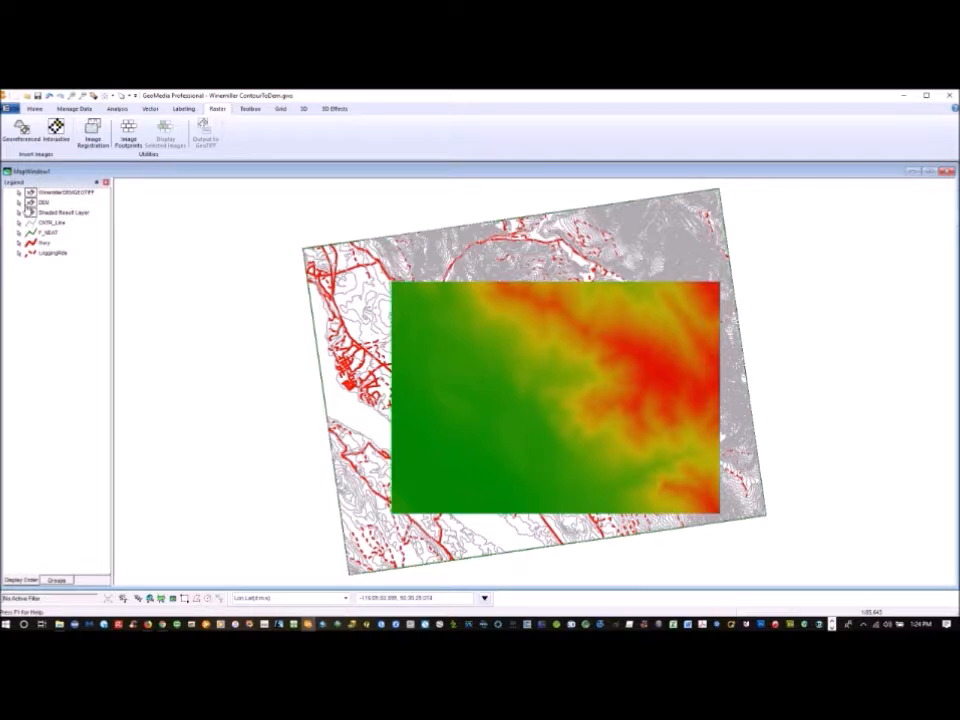
Step: Turn off the display of the DEM, Shaded Result Layer and inserted GeoTIFF legend entries
right_click(40, 202)
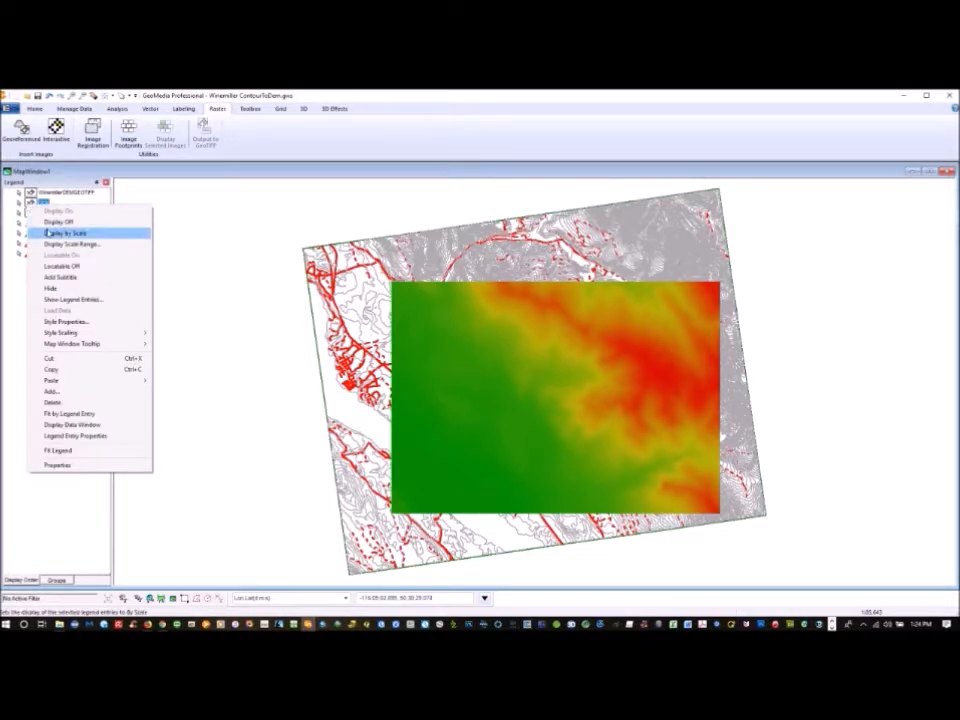
click(47, 232)
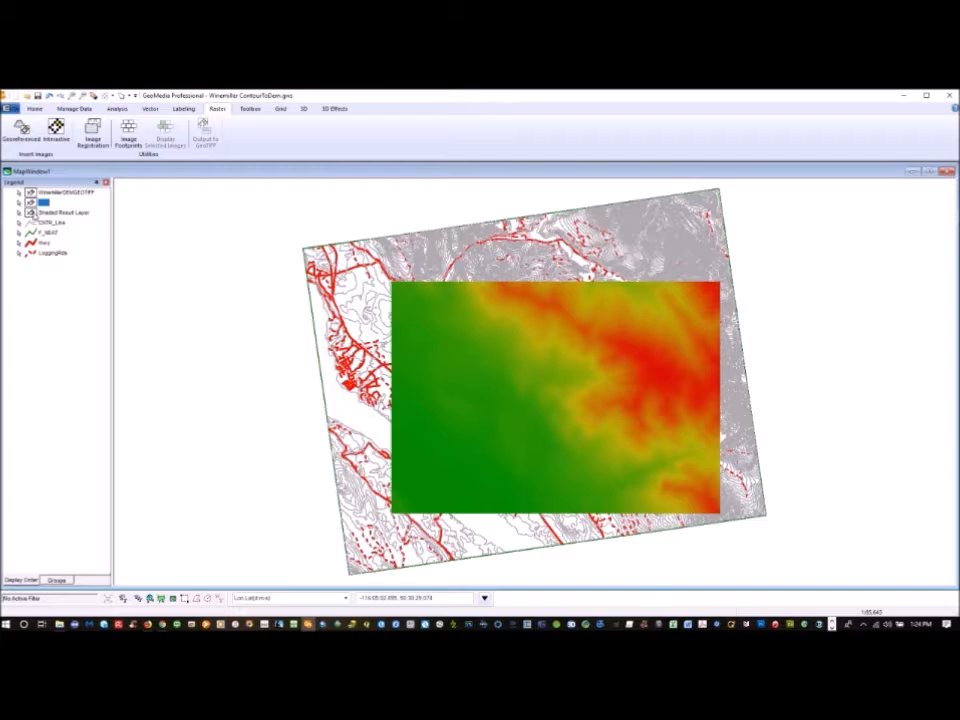
right_click(45, 212)
click(50, 230)
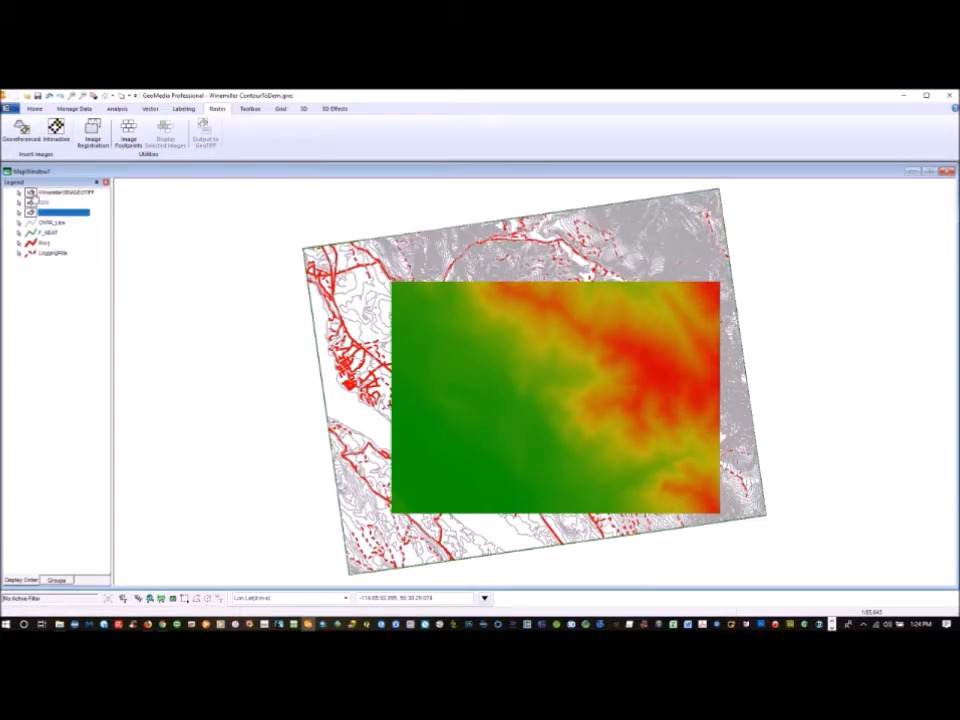
right_click(28, 192)
click(57, 208)
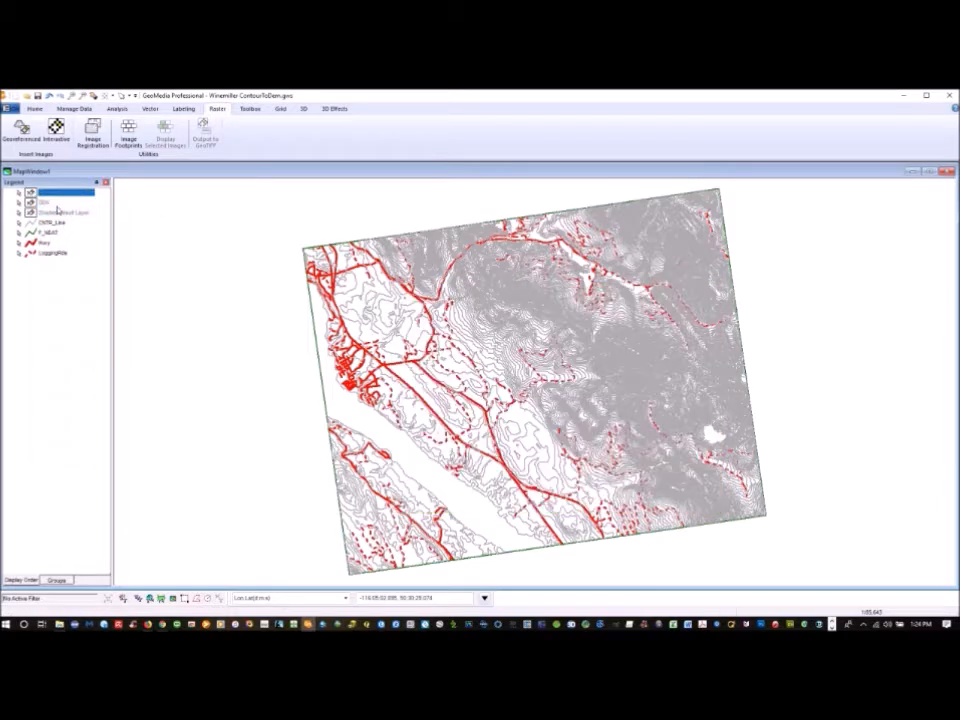
Step: Turn the inserted GeoTIFF's display back on and save the GeoWorkspace
right_click(30, 192)
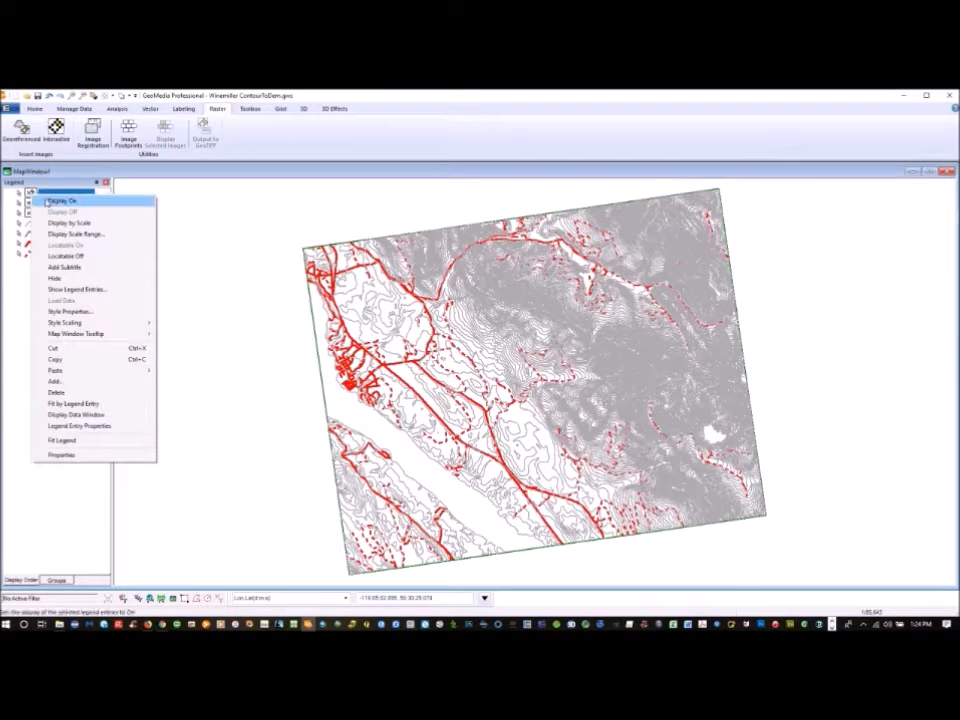
click(46, 199)
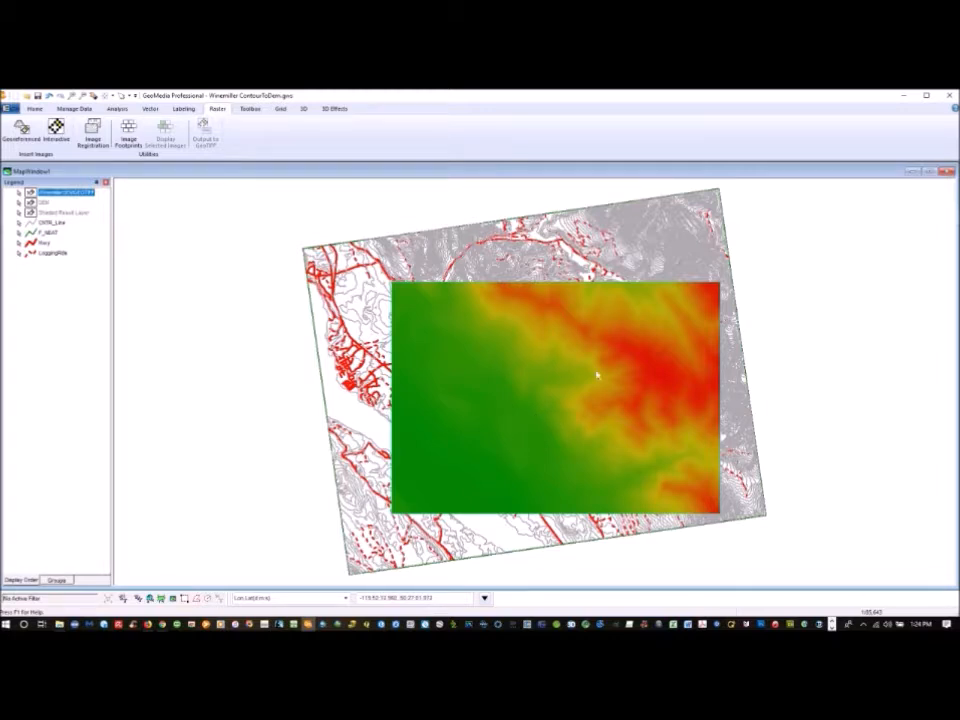
click(9, 108)
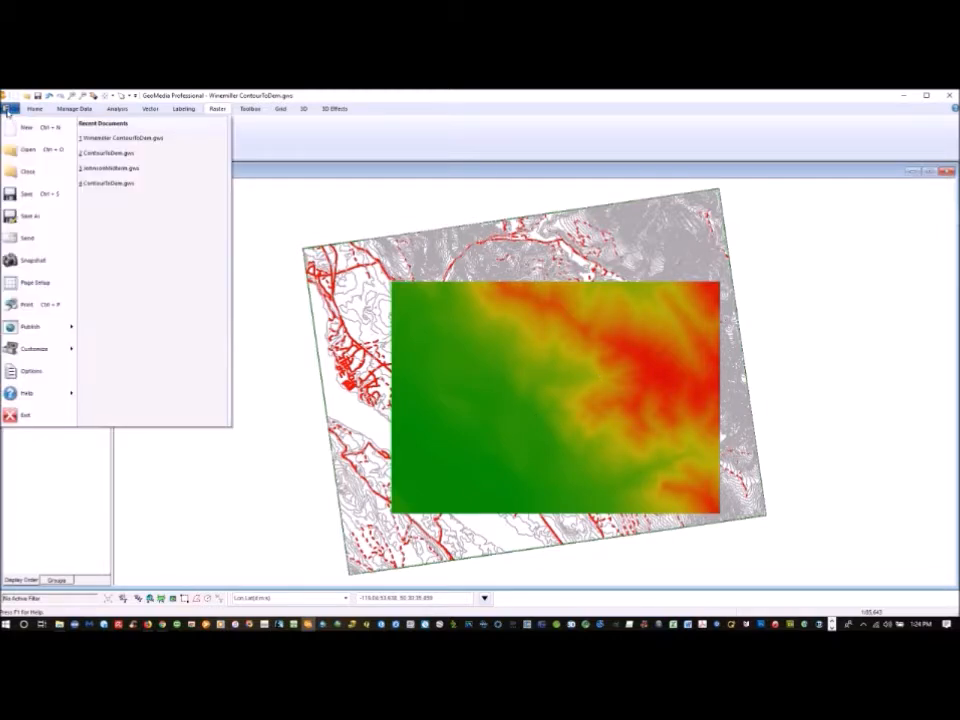
click(19, 196)
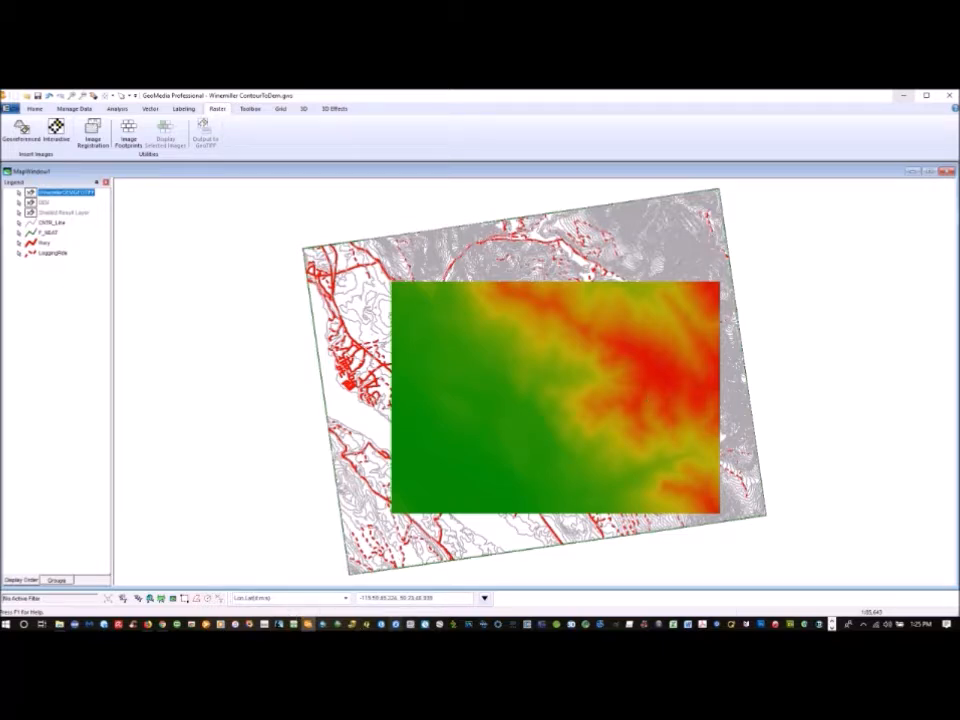
Step: Switch to ENVI and open the exported DEM TIFF from the surname-prefixed ContoursDEM folder on Local Disk (C:)
click(411, 625)
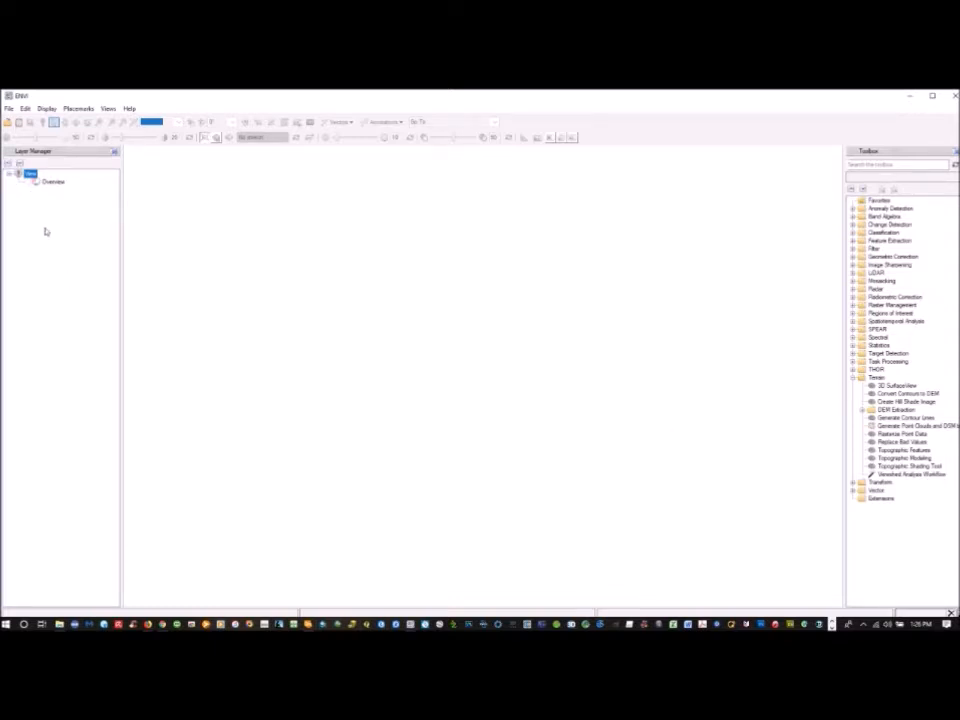
click(9, 109)
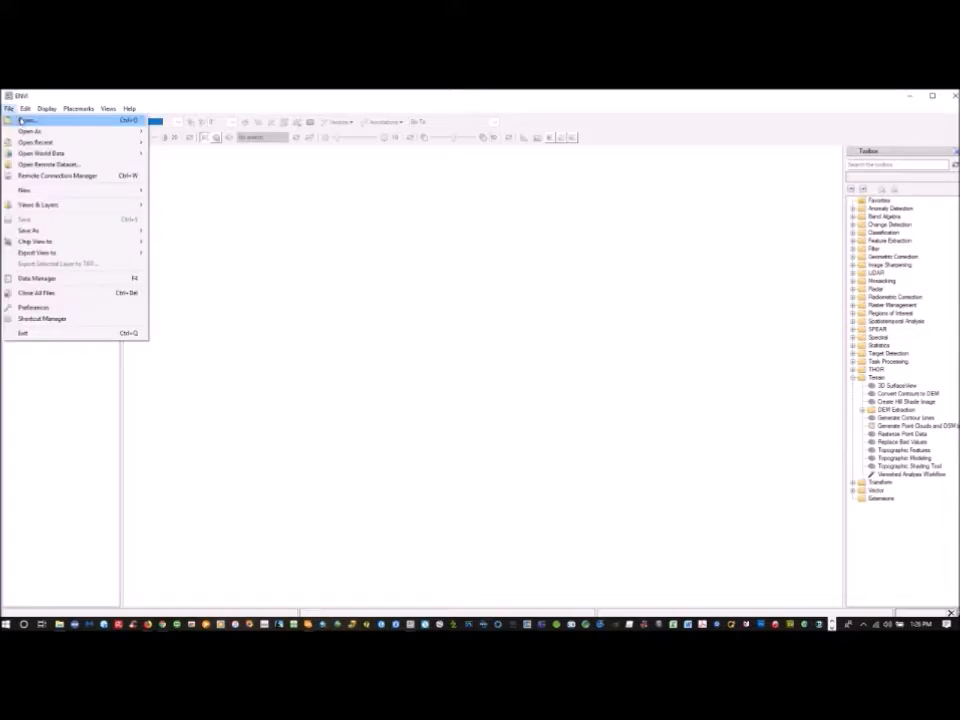
click(21, 121)
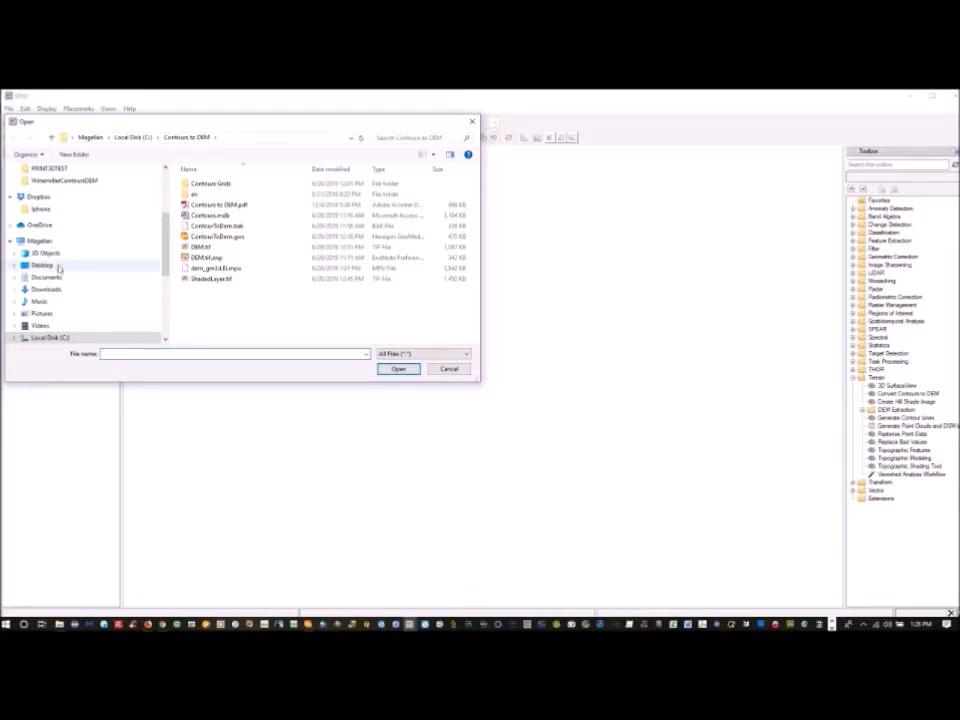
click(139, 141)
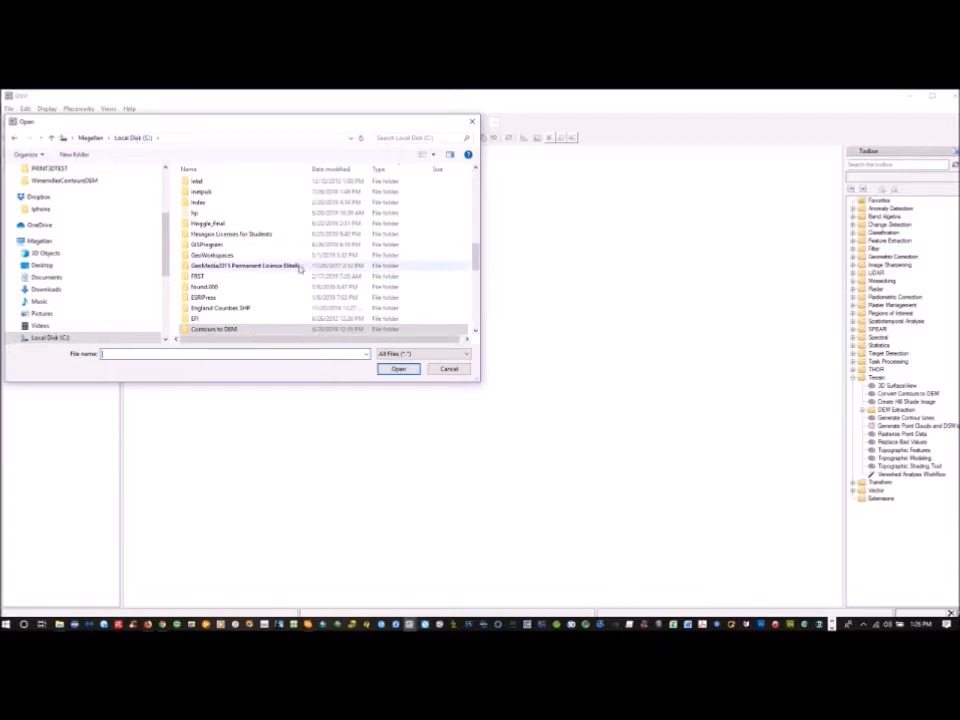
scroll(298, 268, down, 5)
scroll(298, 268, down, 3)
scroll(300, 266, up, 3)
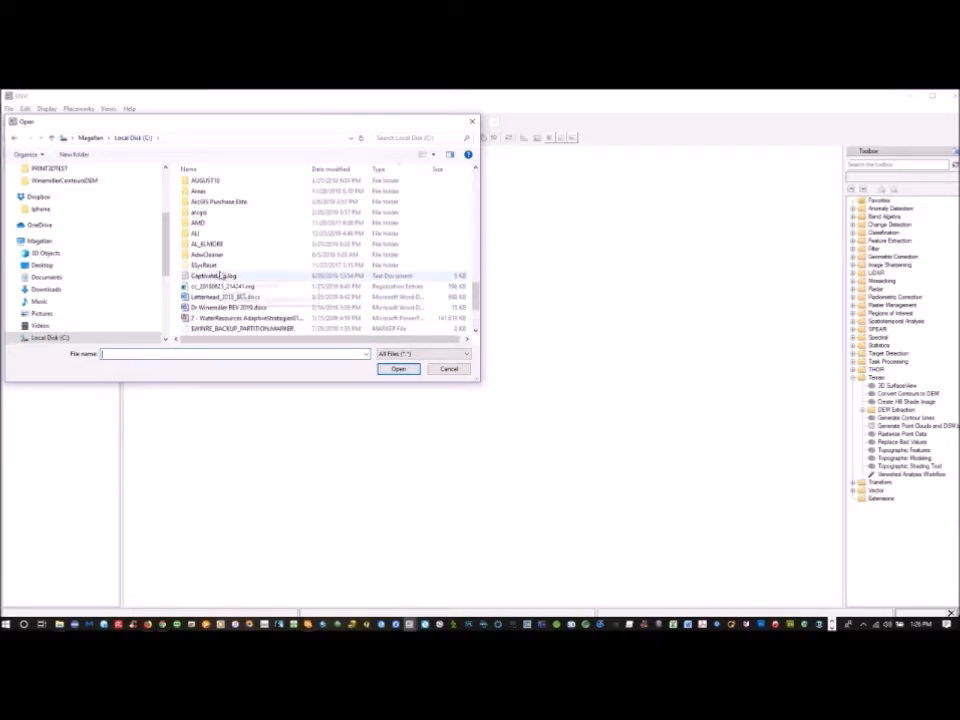
scroll(285, 261, up, 15)
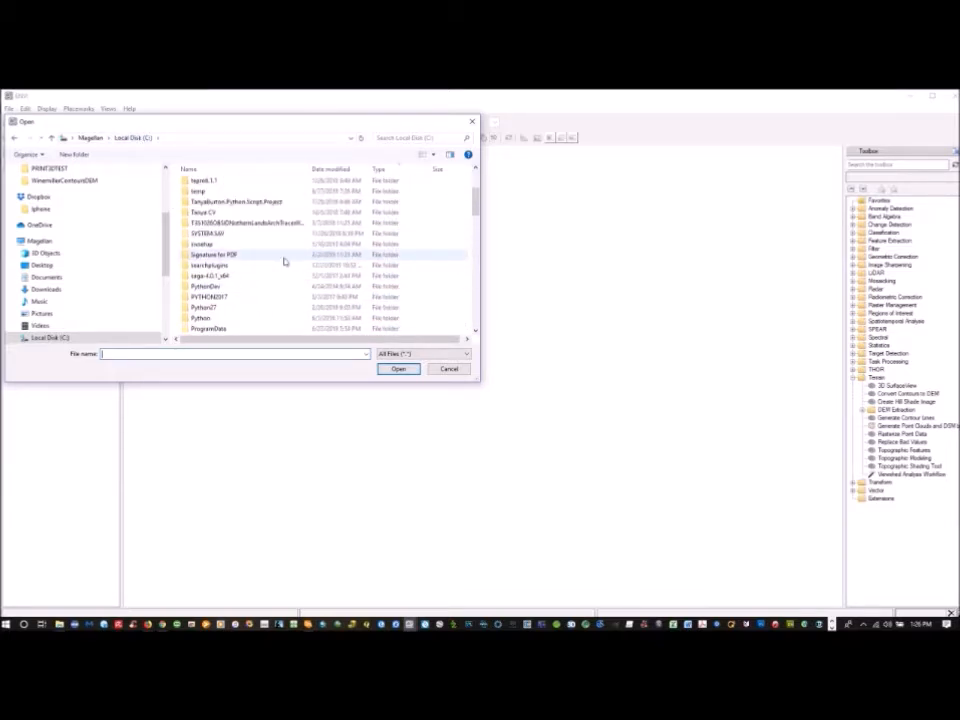
scroll(285, 261, up, 2)
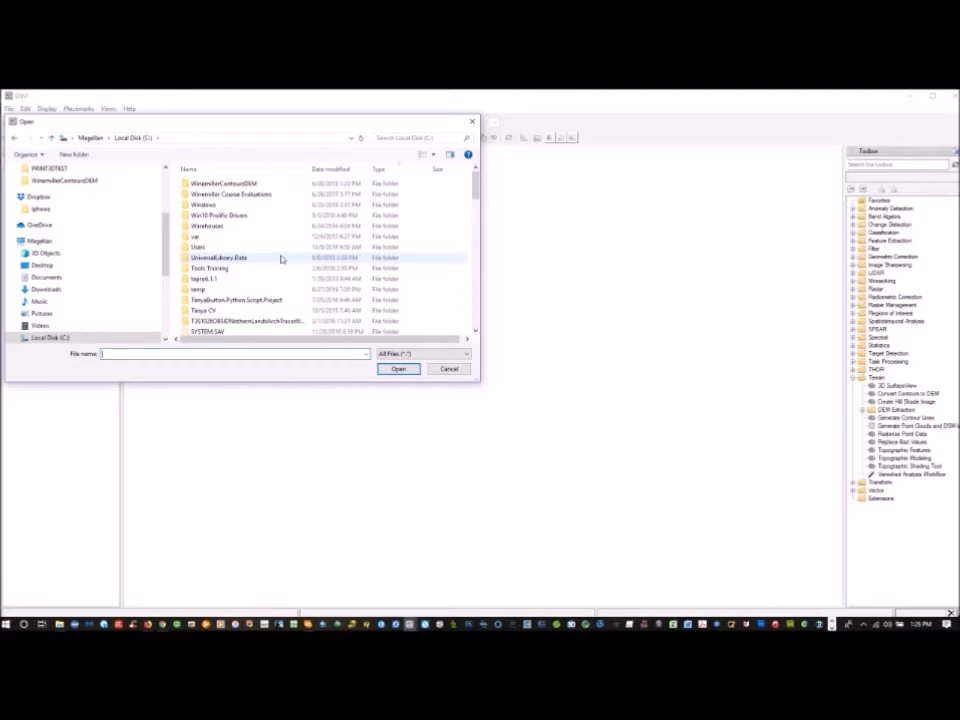
double_click(238, 187)
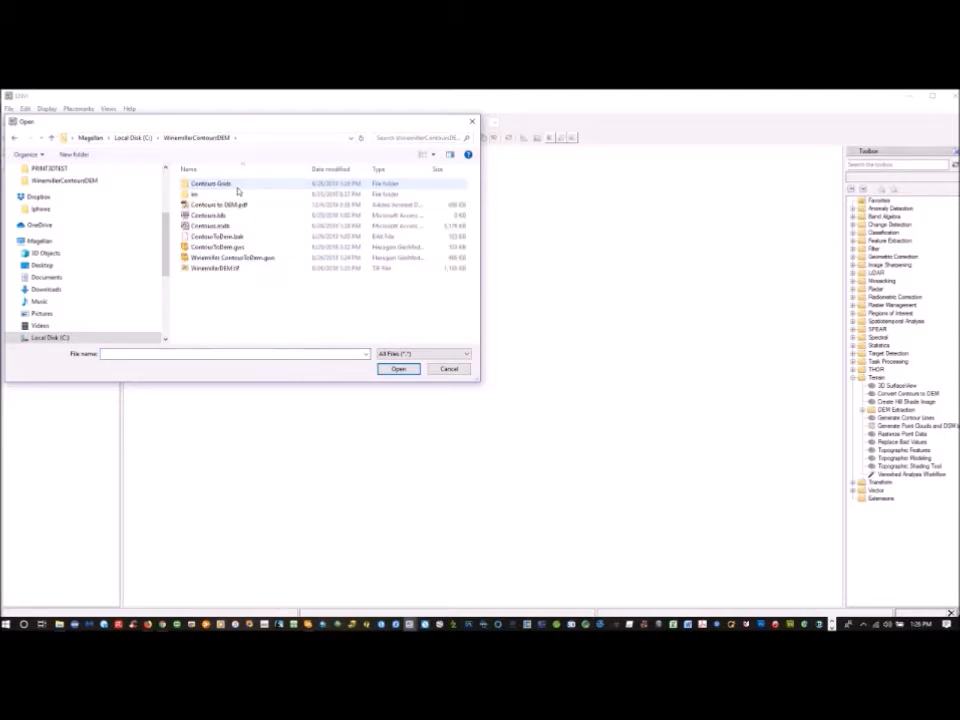
click(212, 270)
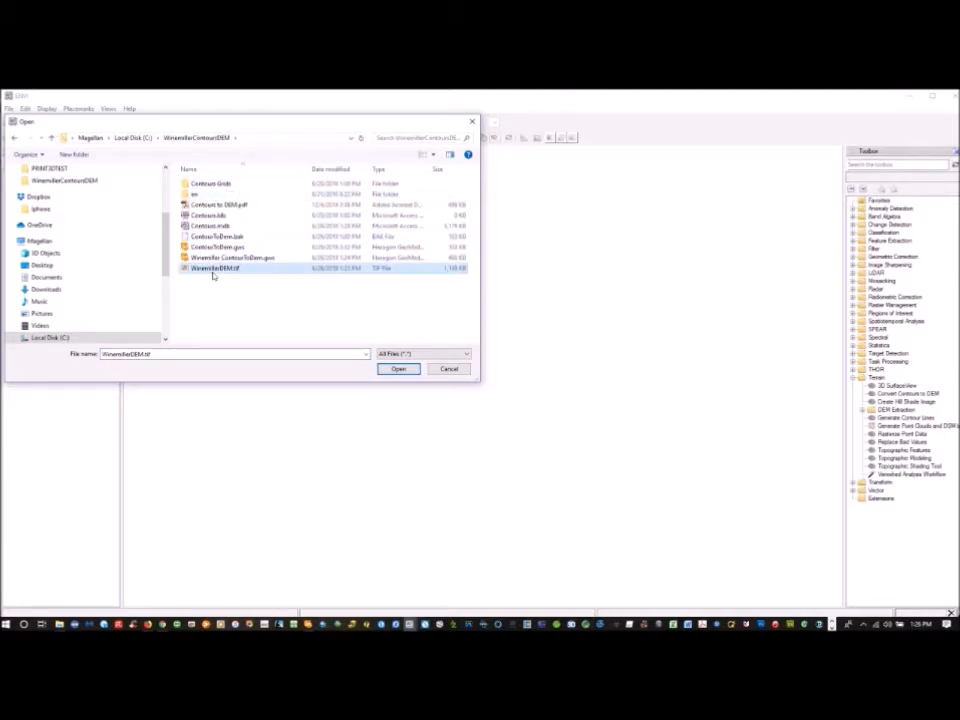
click(397, 369)
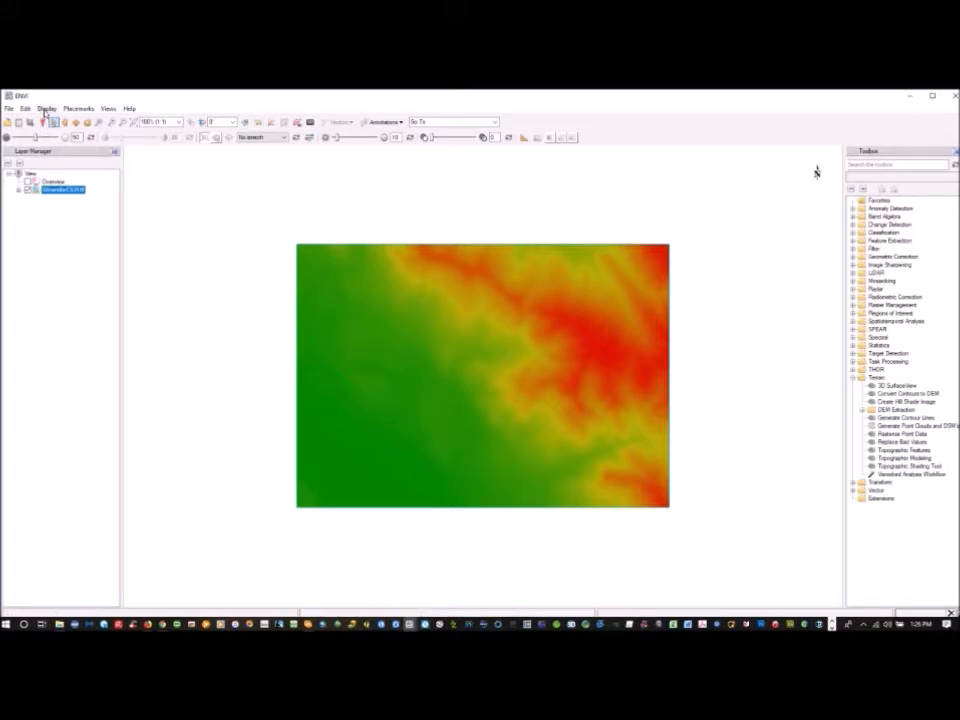
Step: Open the Cursor Value tool and inspect the pixel values at several points across the low green and high red areas of the DEM
click(46, 108)
click(46, 108)
scroll(506, 346, up, 1)
scroll(506, 346, up, 1)
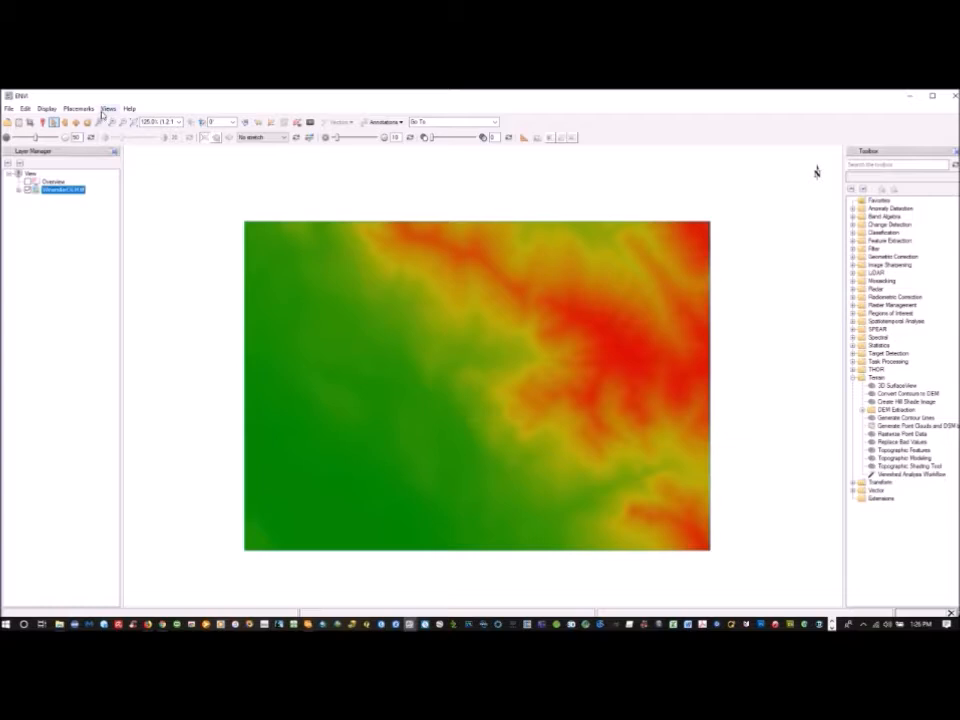
click(47, 108)
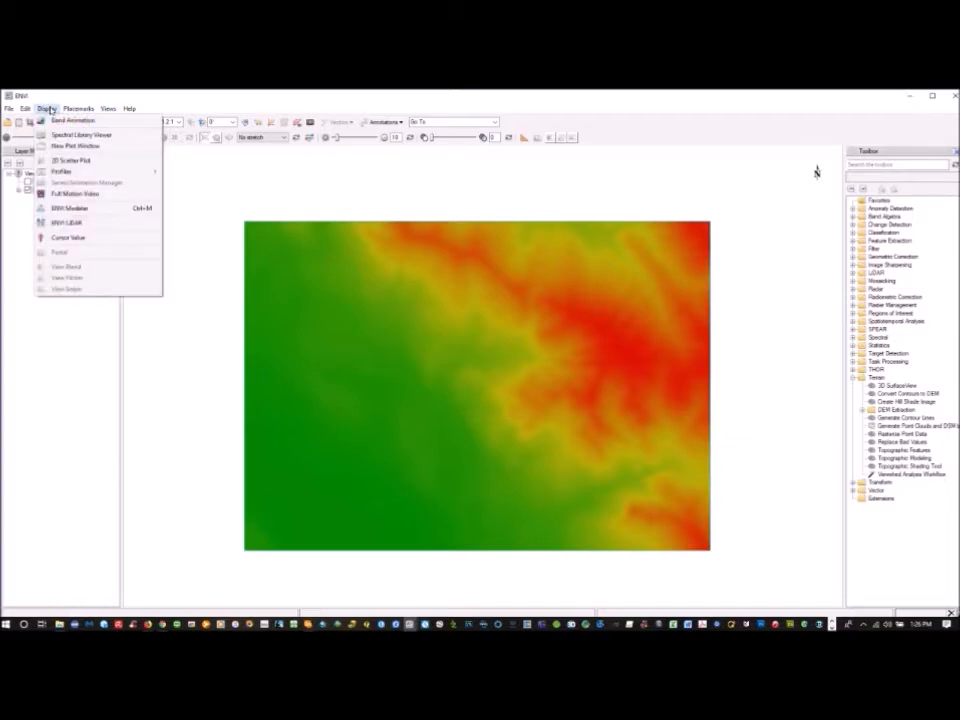
click(70, 237)
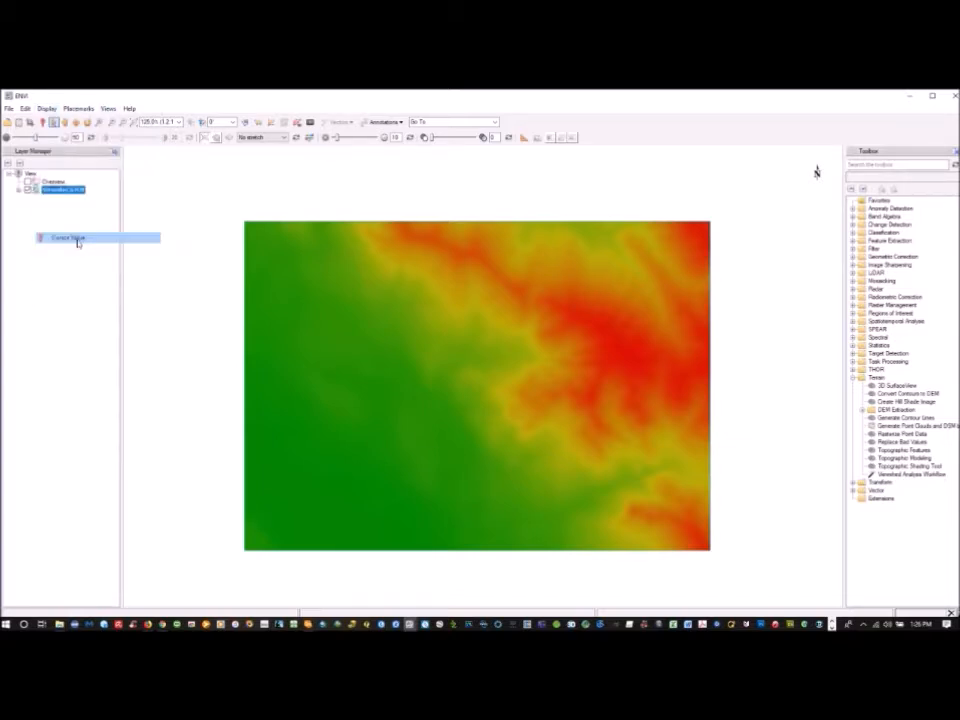
click(349, 391)
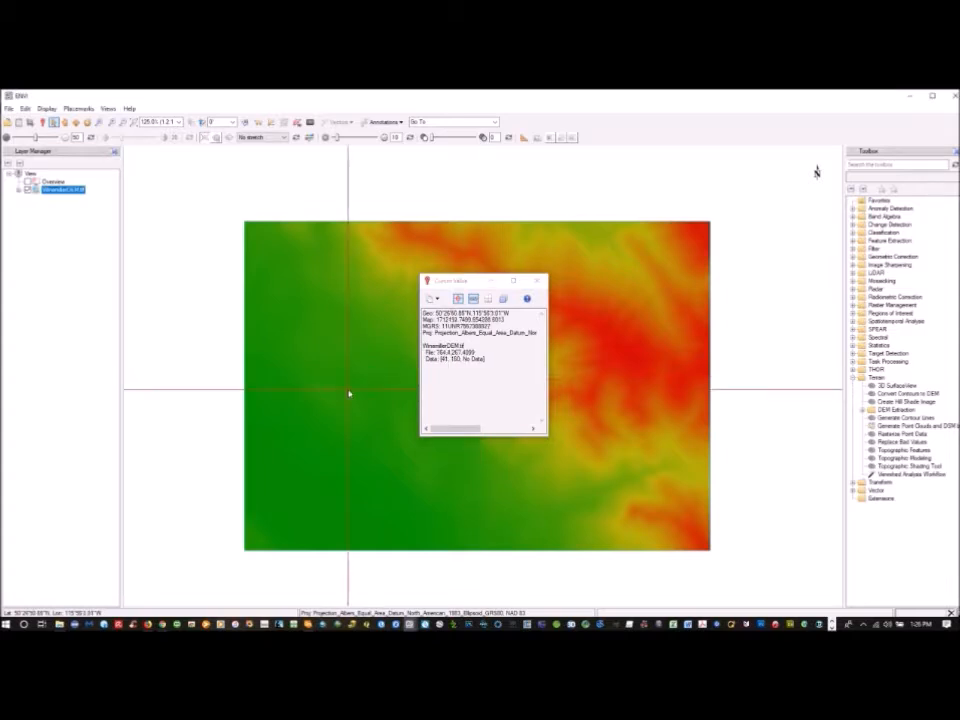
click(411, 452)
click(544, 484)
click(606, 405)
click(639, 322)
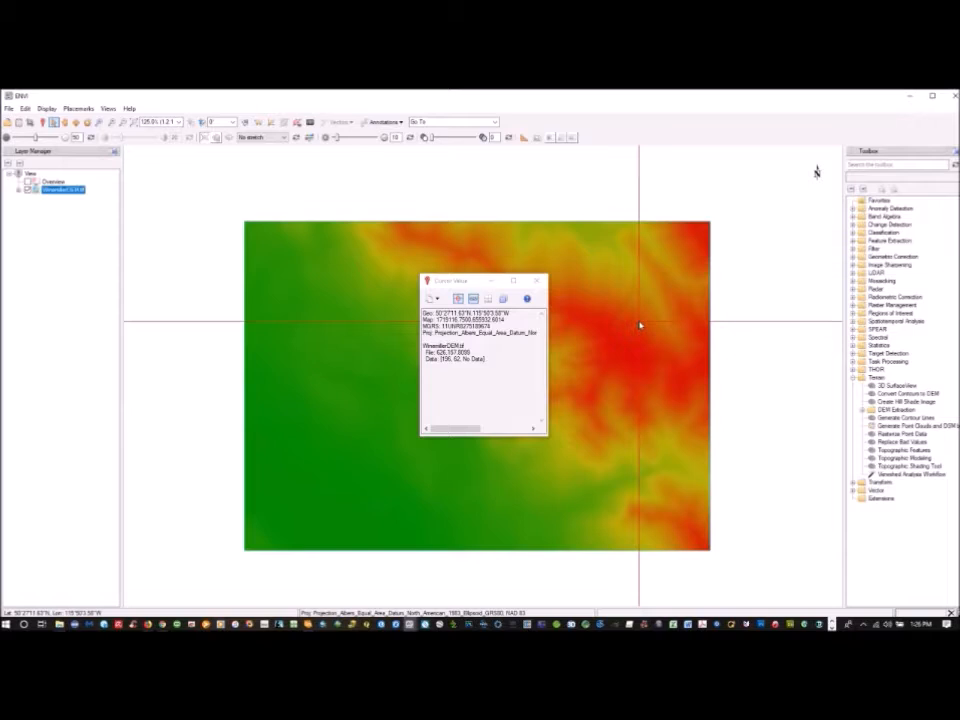
Step: Close the Cursor Value window and start 3D SurfaceView with the DEM TIFF's Bands 1, 2 and 3 as red, green and blue
click(537, 281)
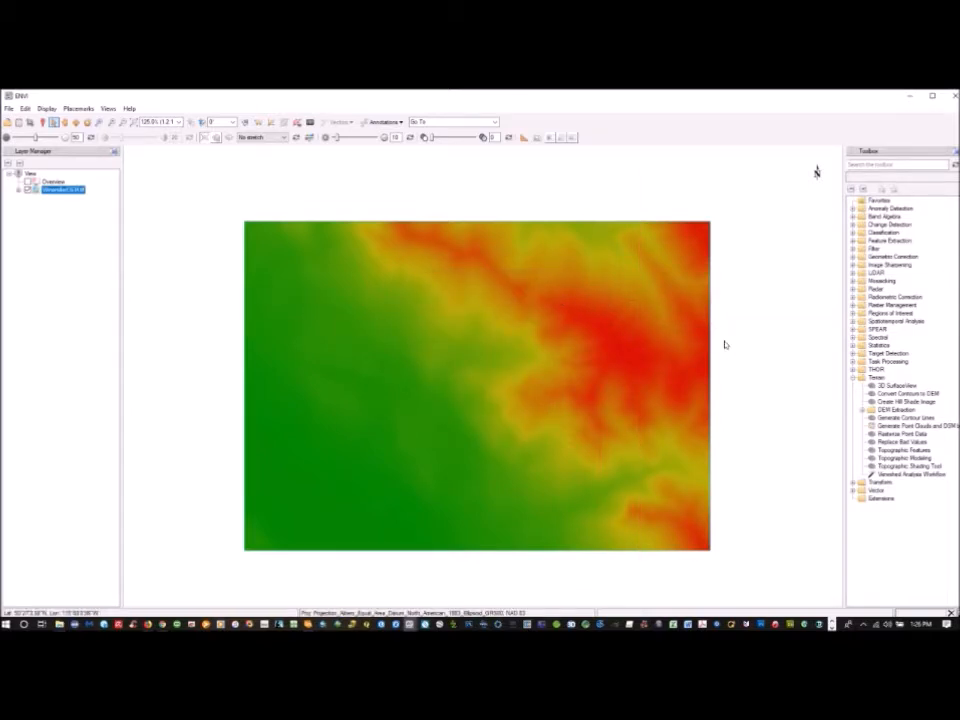
double_click(898, 386)
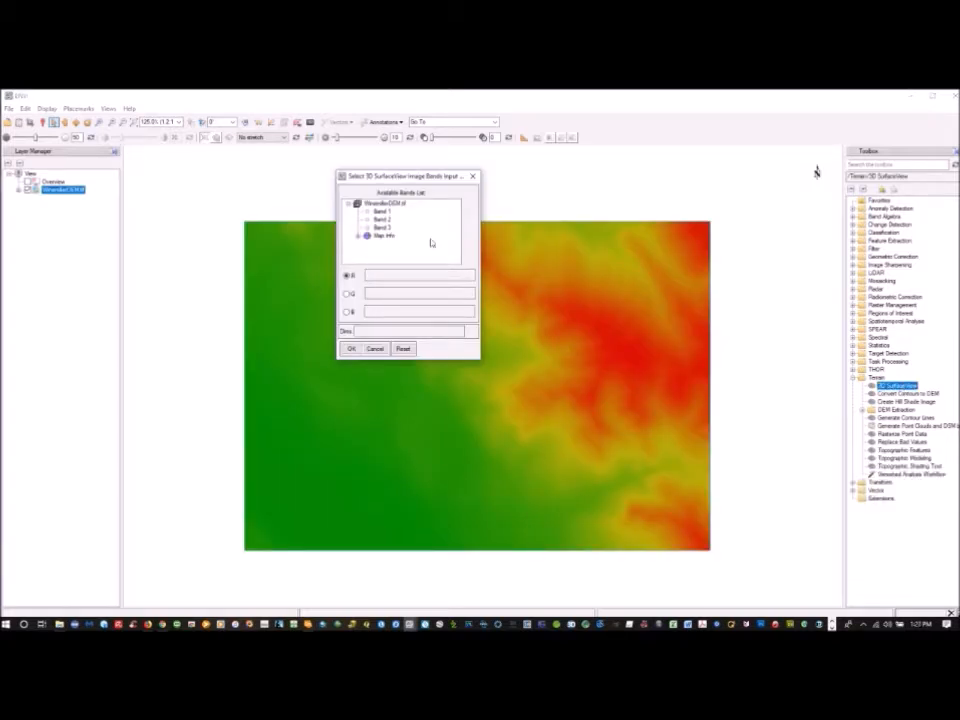
click(383, 212)
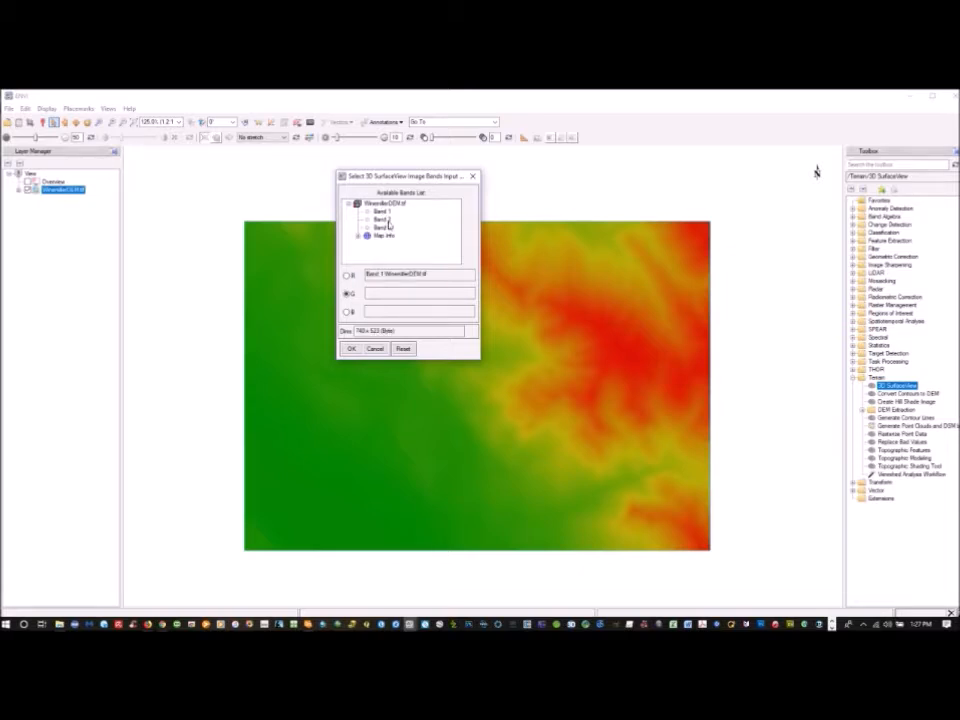
click(388, 220)
click(388, 228)
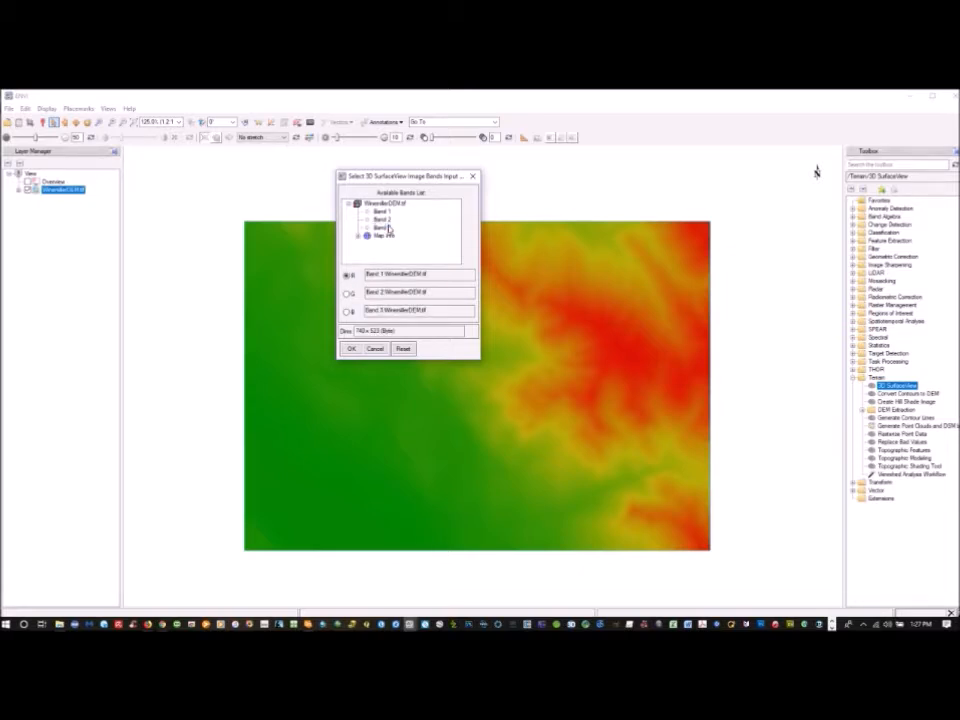
click(352, 349)
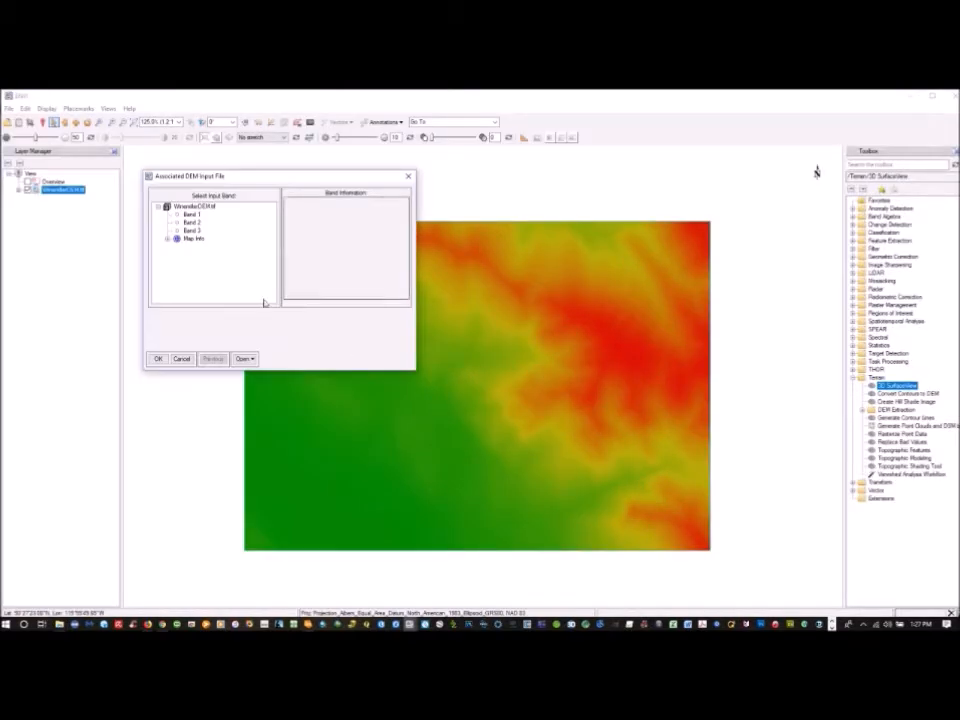
Step: Use Band 1 as the associated DEM and generate the 3D surface with Full DEM resolution added and a vertical exaggeration of 2.0
click(191, 215)
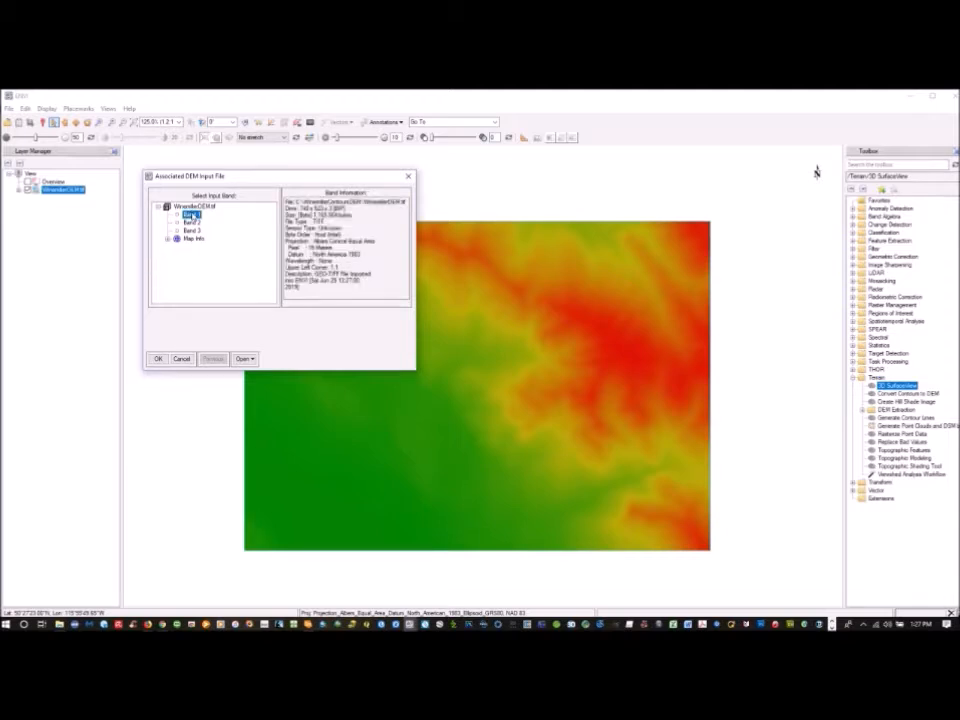
click(158, 357)
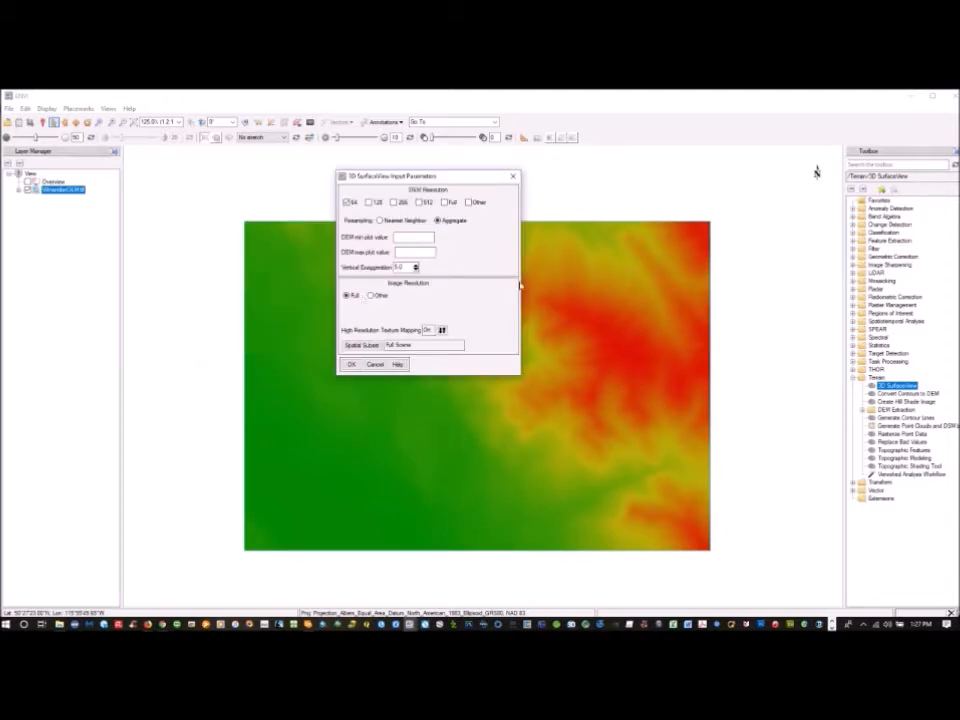
click(444, 203)
click(351, 364)
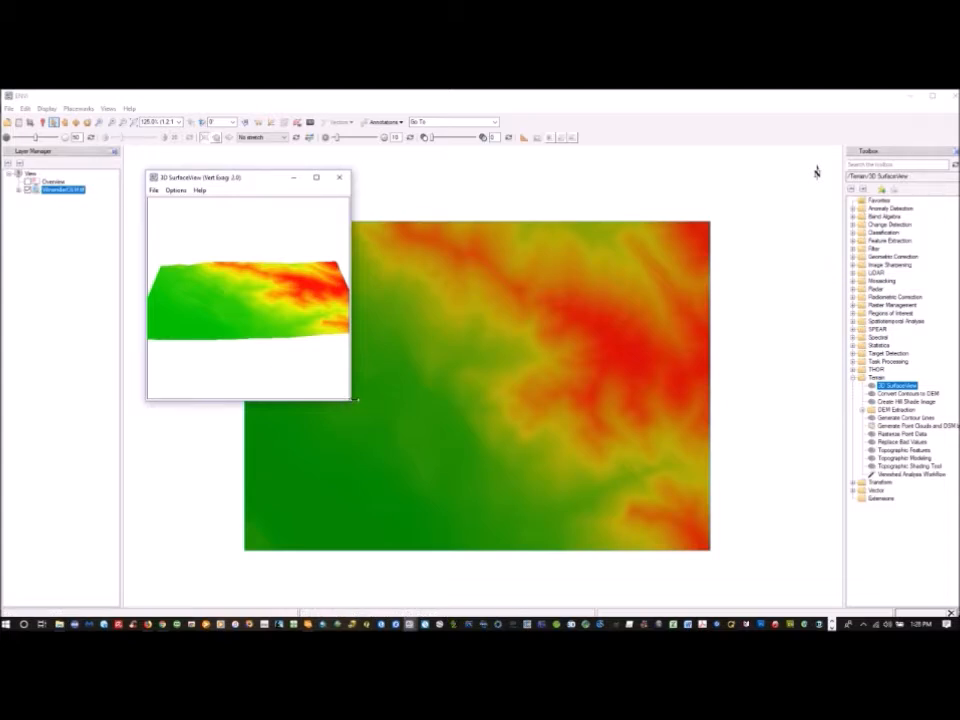
Step: Enlarge the 3D SurfaceView window and set the surface's vertical exaggeration to 7.0 in the Surface Controls
drag(352, 399, 825, 598)
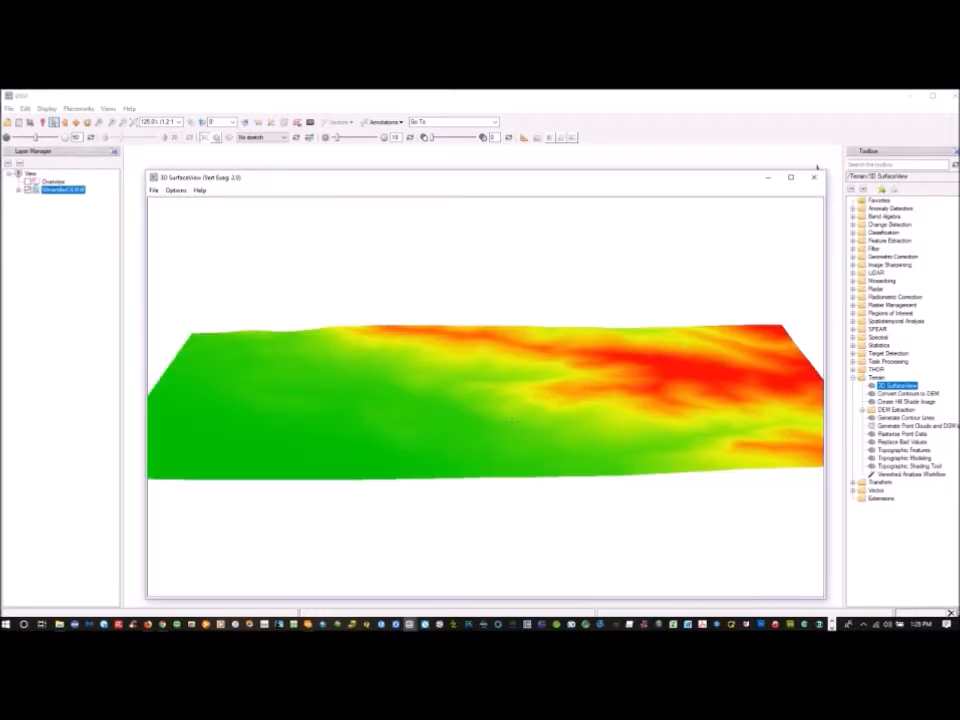
scroll(495, 393, down, 2)
scroll(495, 393, down, 1)
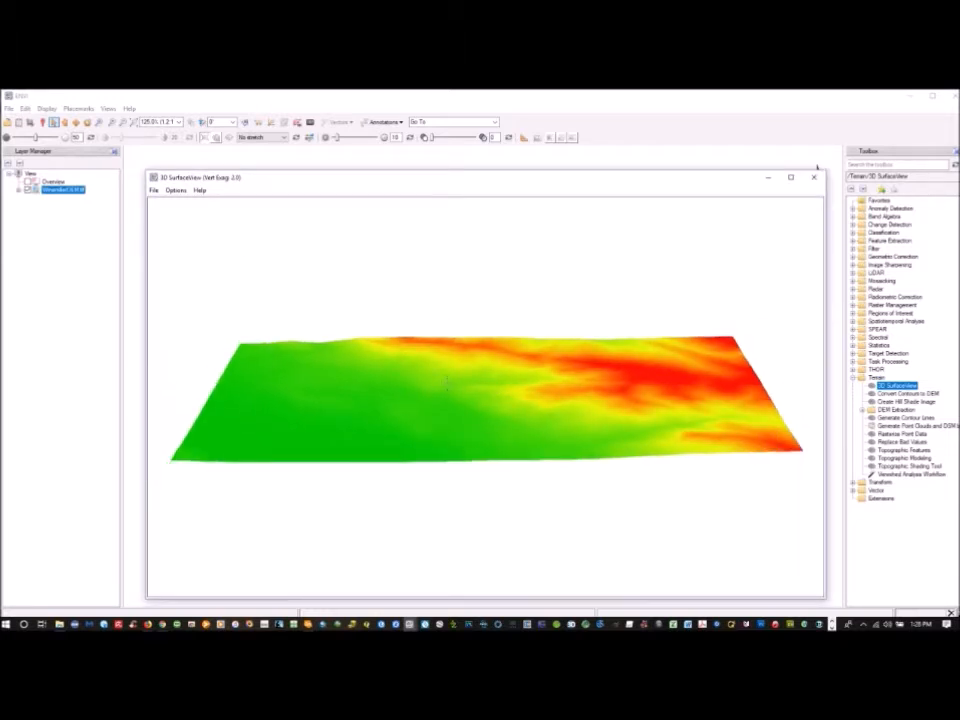
drag(446, 384, 461, 436)
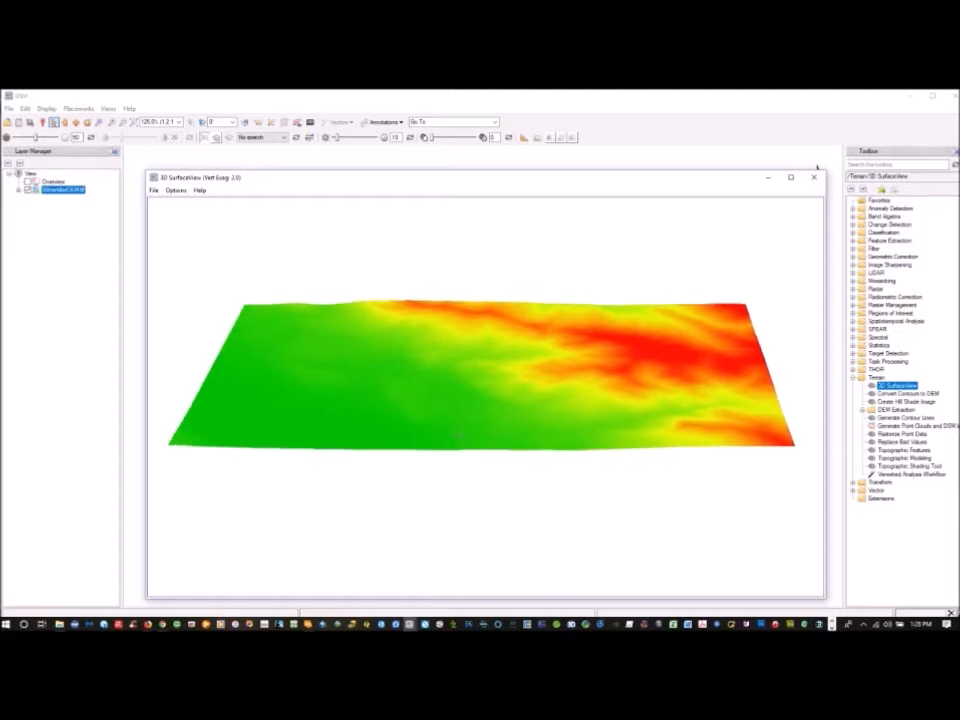
click(177, 191)
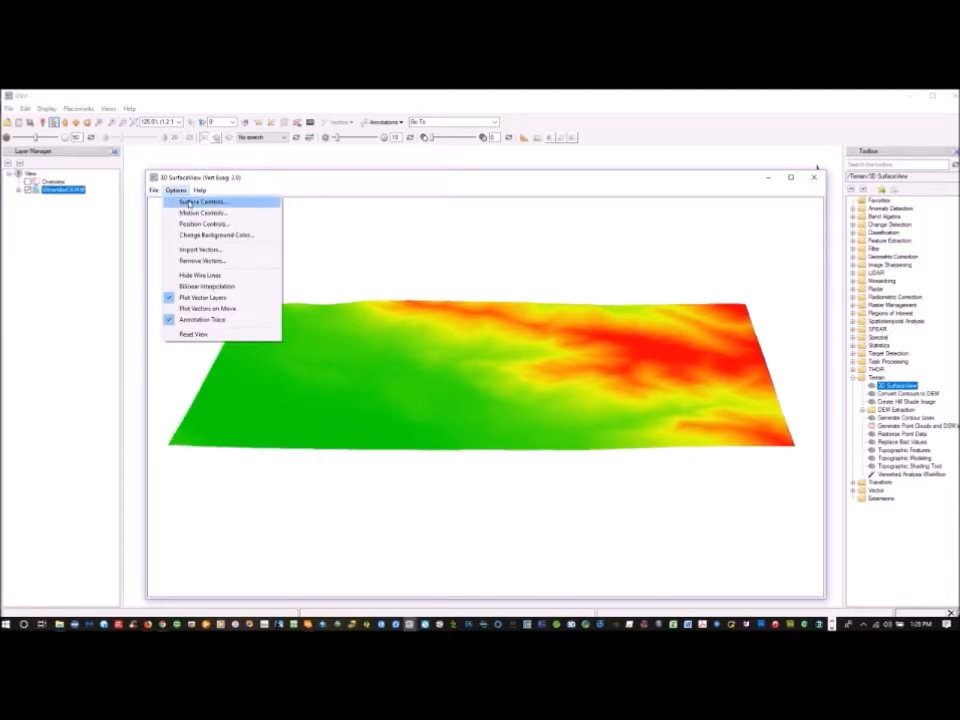
click(190, 203)
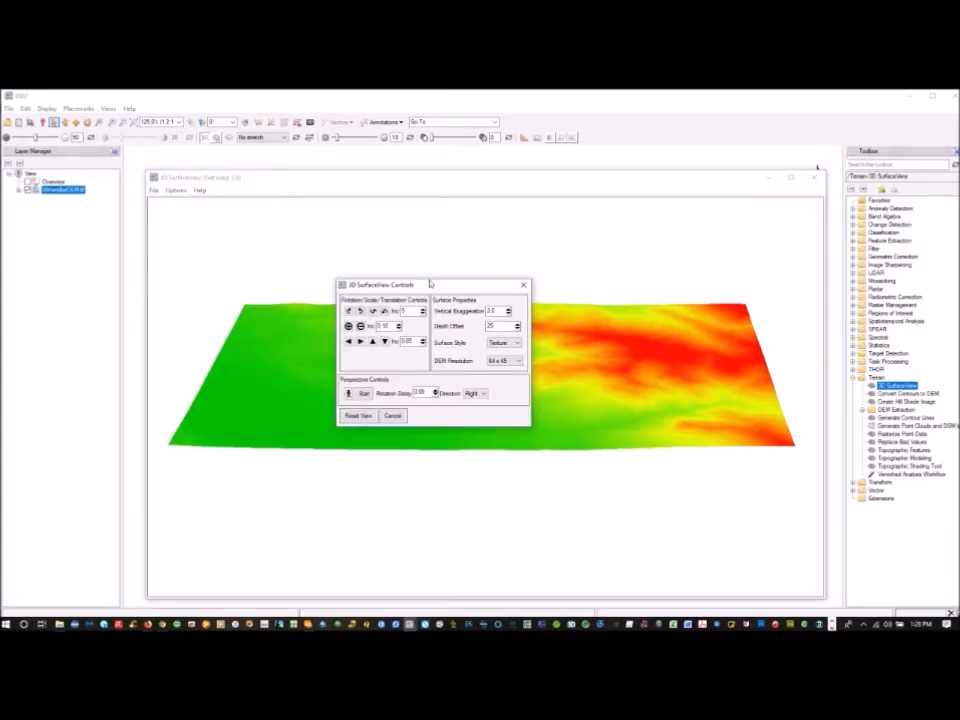
drag(434, 287, 719, 150)
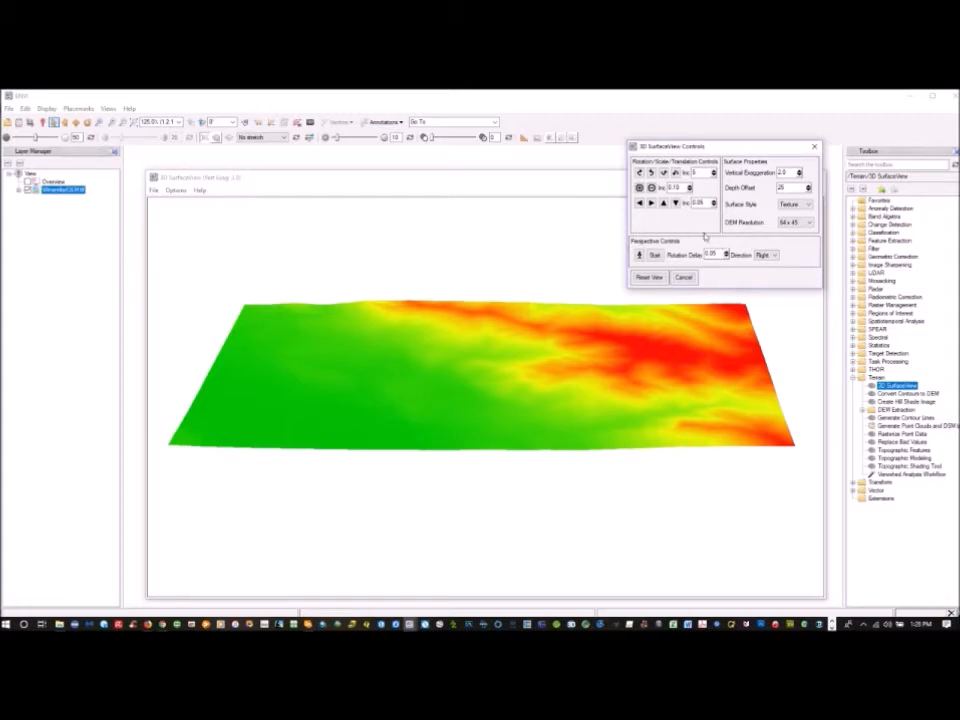
click(799, 172)
click(799, 172)
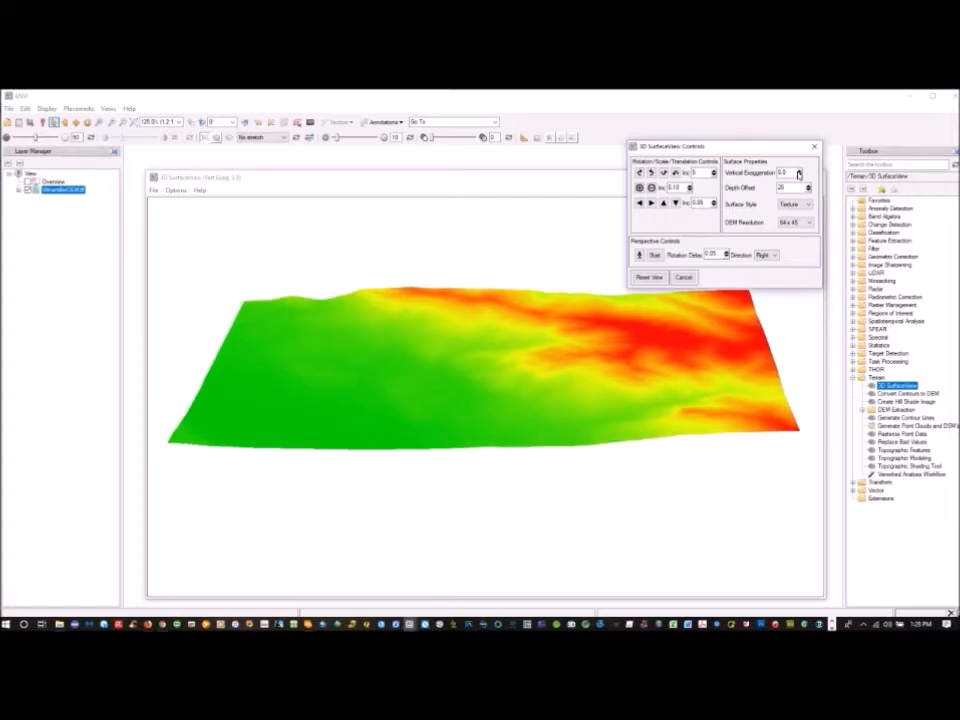
click(799, 172)
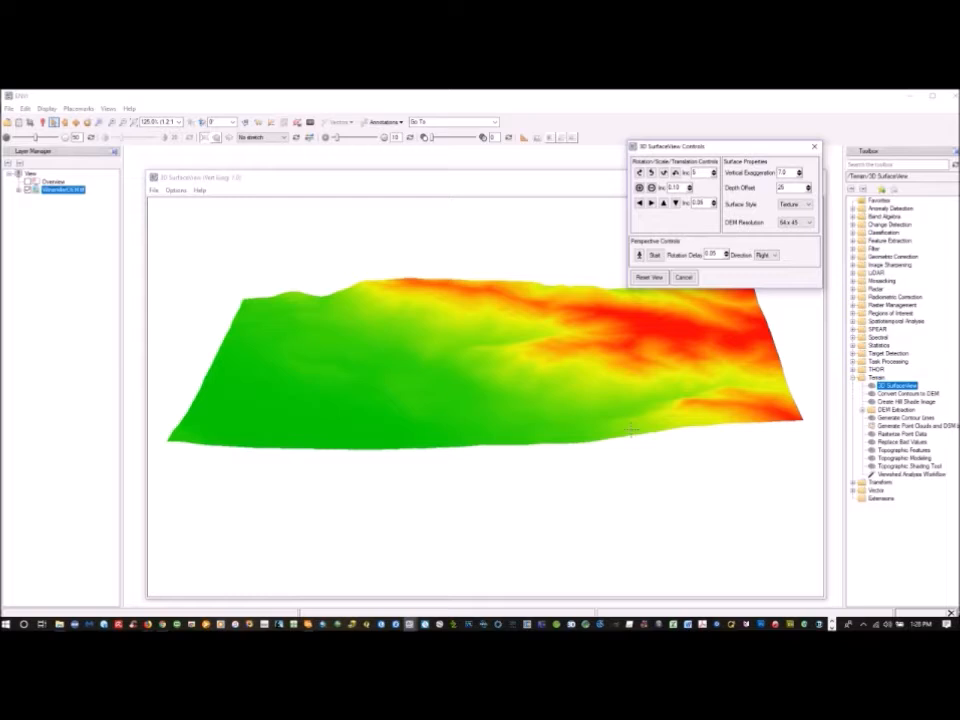
Step: Raise the surface's vertical exaggeration to 11.0 and rotate the terrain to examine its relief from several angles
mouse_move(431, 422)
mouse_down()
mouse_move(421, 357)
mouse_move(671, 367)
mouse_move(408, 371)
mouse_move(401, 343)
mouse_move(424, 402)
mouse_up()
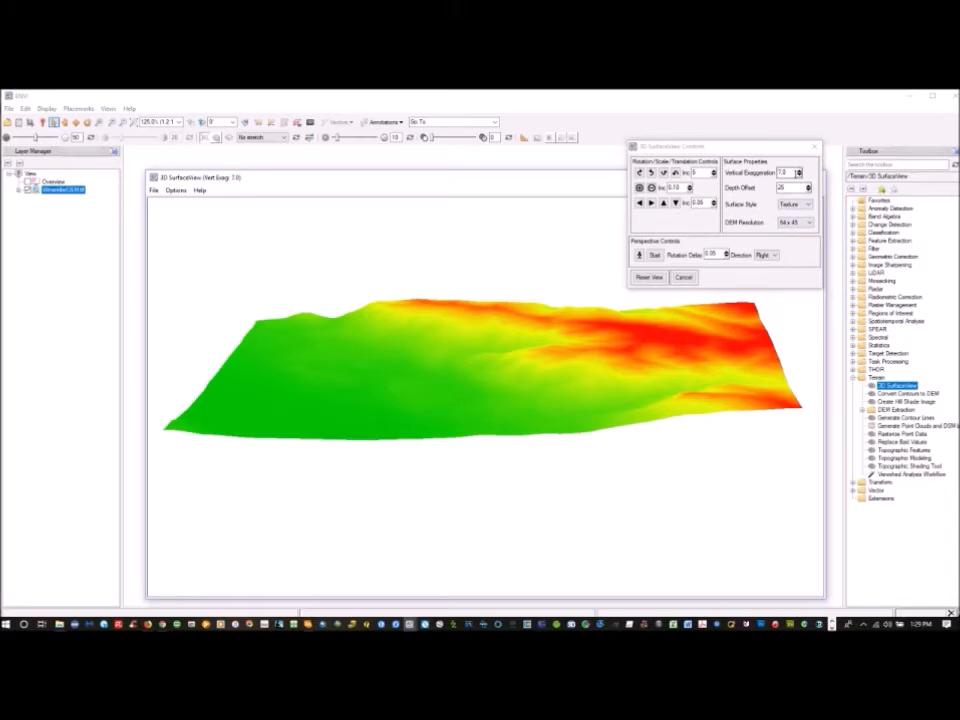
click(799, 172)
click(799, 172)
click(799, 172)
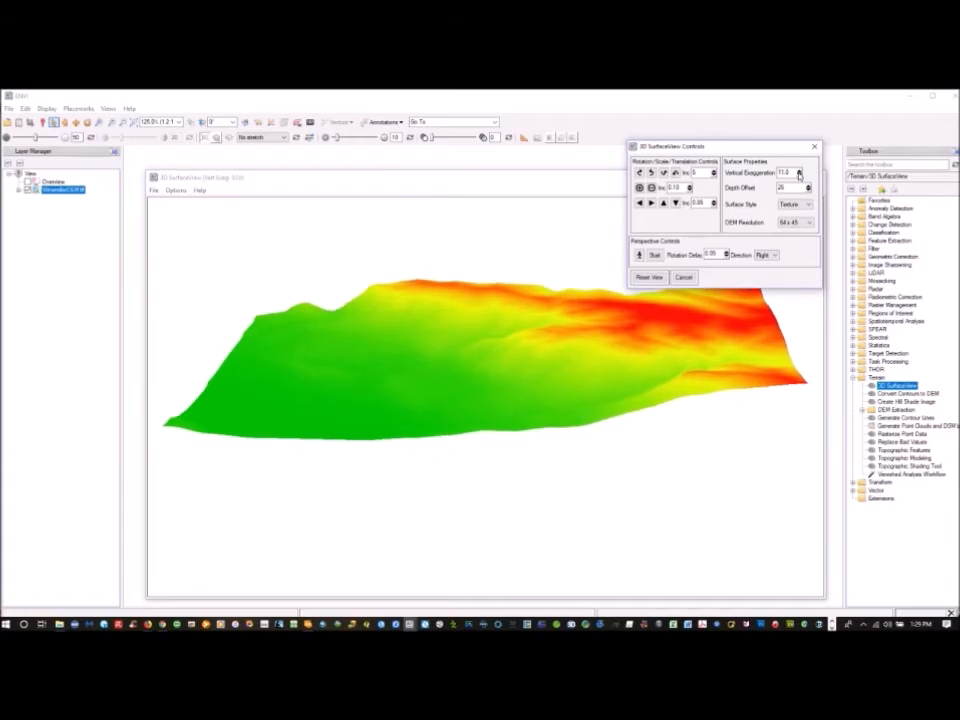
click(799, 172)
drag(500, 372, 400, 360)
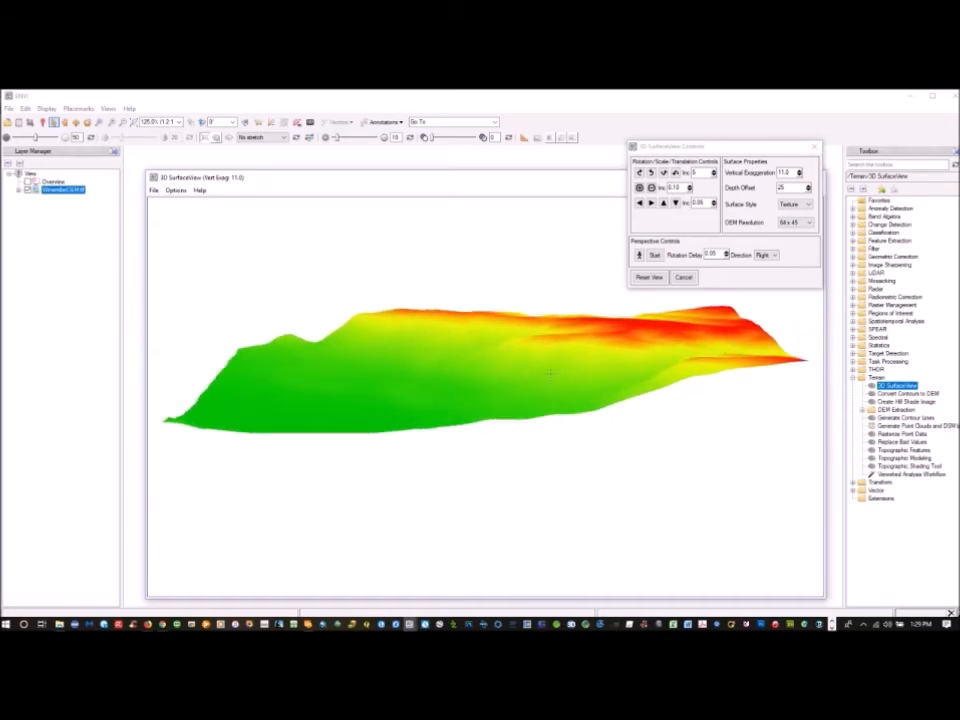
drag(521, 366, 456, 369)
drag(690, 380, 731, 418)
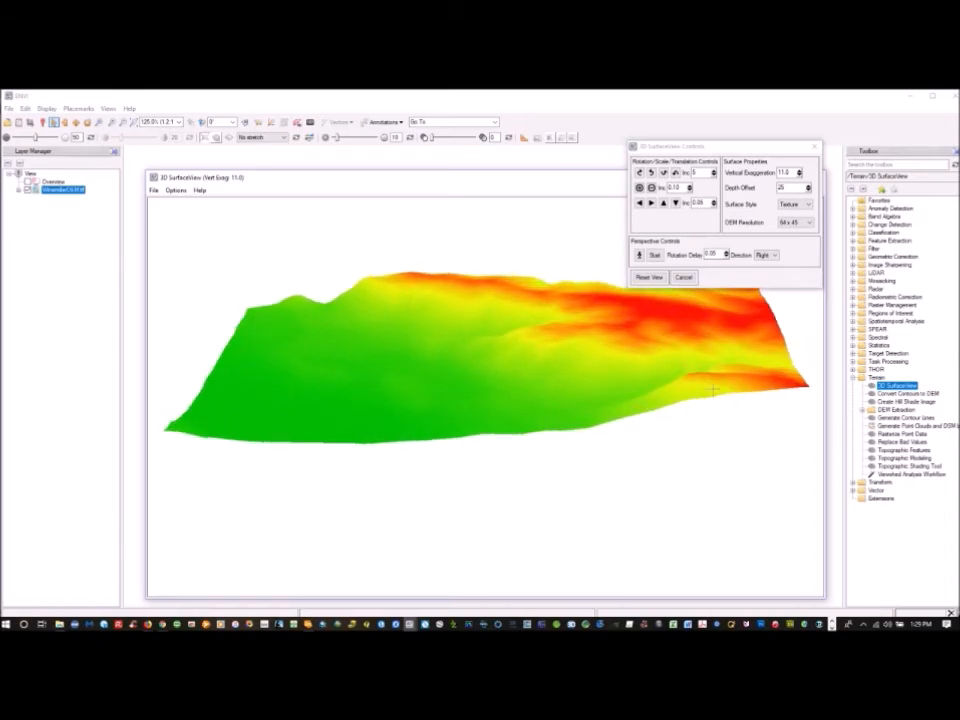